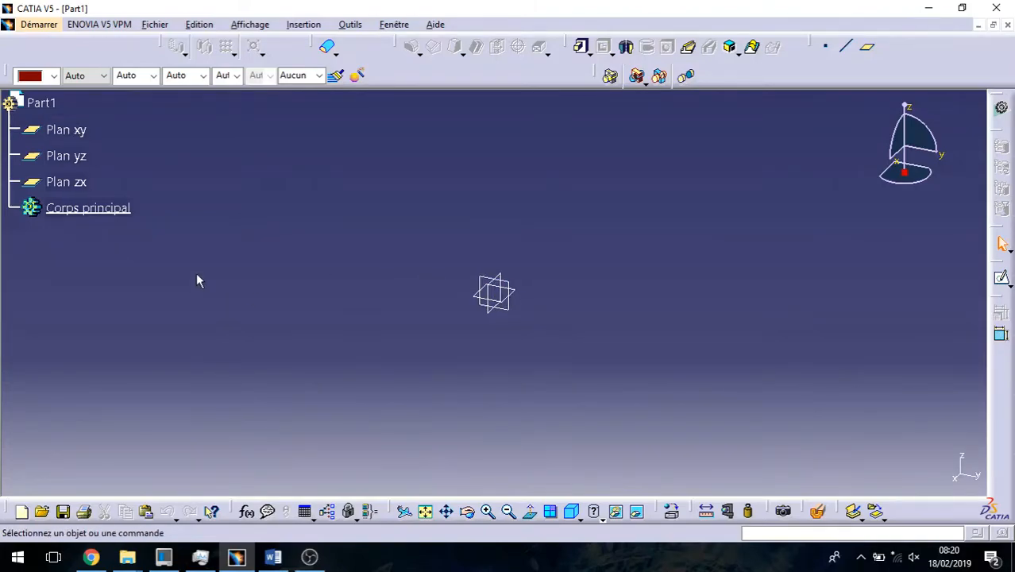
pyautogui.click(54, 27)
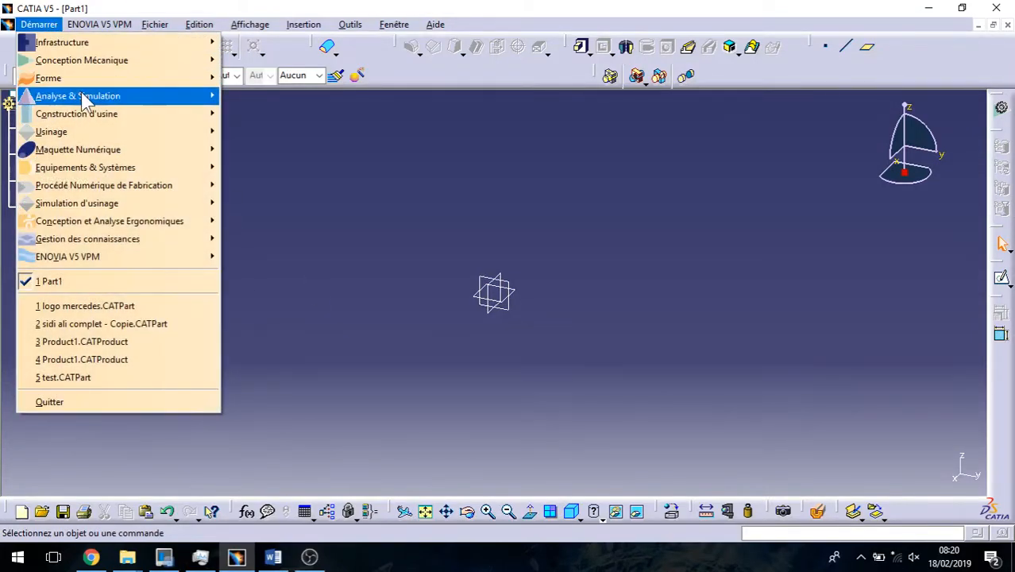
pyautogui.click(913, 283)
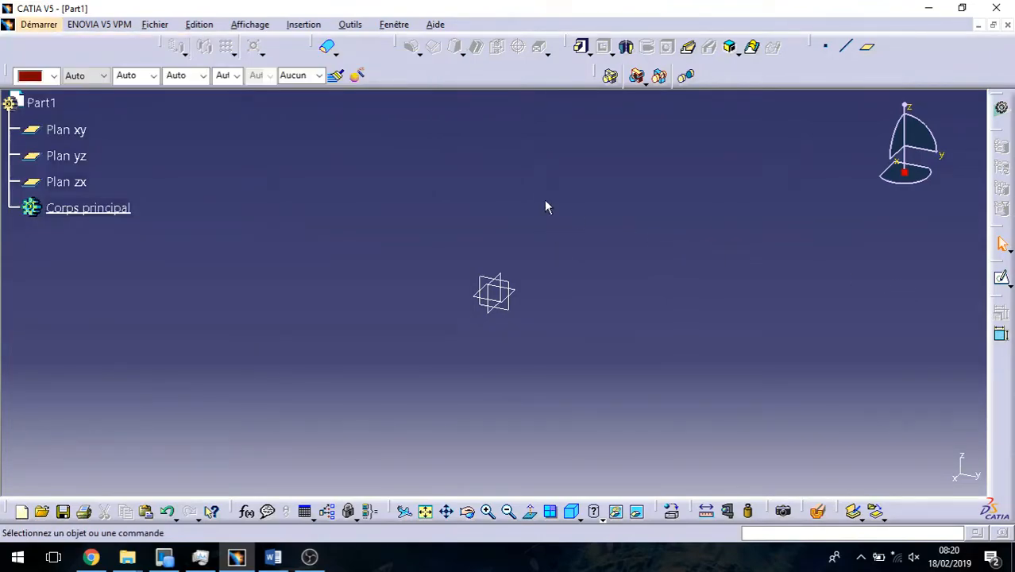
# Start a sketch on the yz plane and draw a profile from the origin, about 49.6 mm up and 108 mm across, ending in a small notch.
pyautogui.click(1001, 278)
pyautogui.click(499, 299)
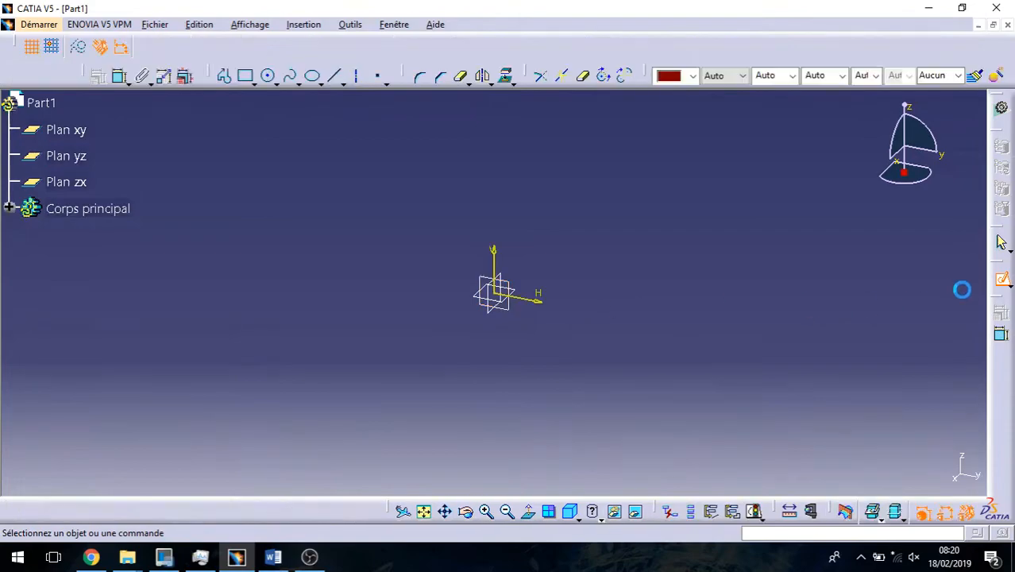
pyautogui.click(223, 76)
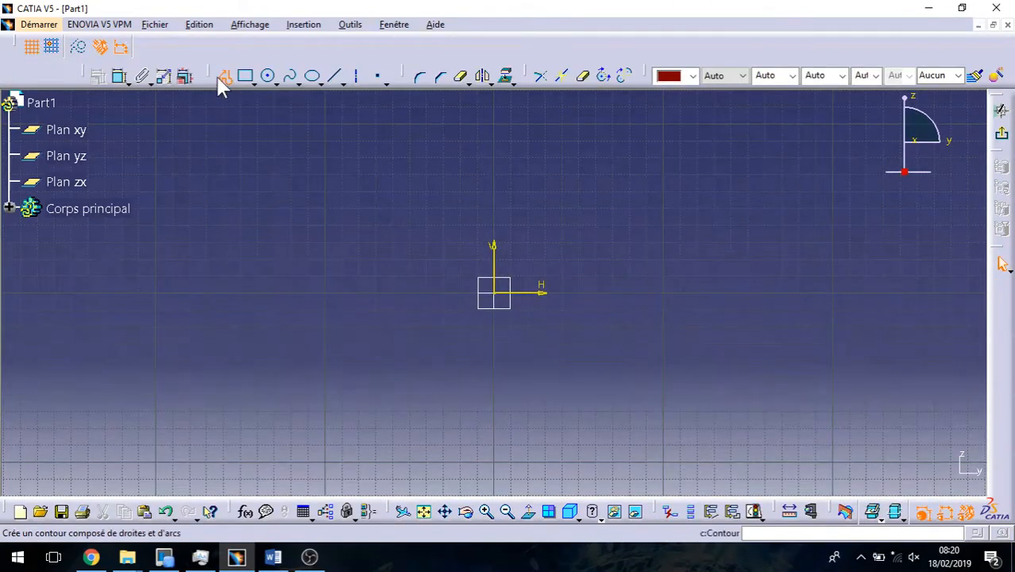
pyautogui.click(498, 293)
pyautogui.click(494, 209)
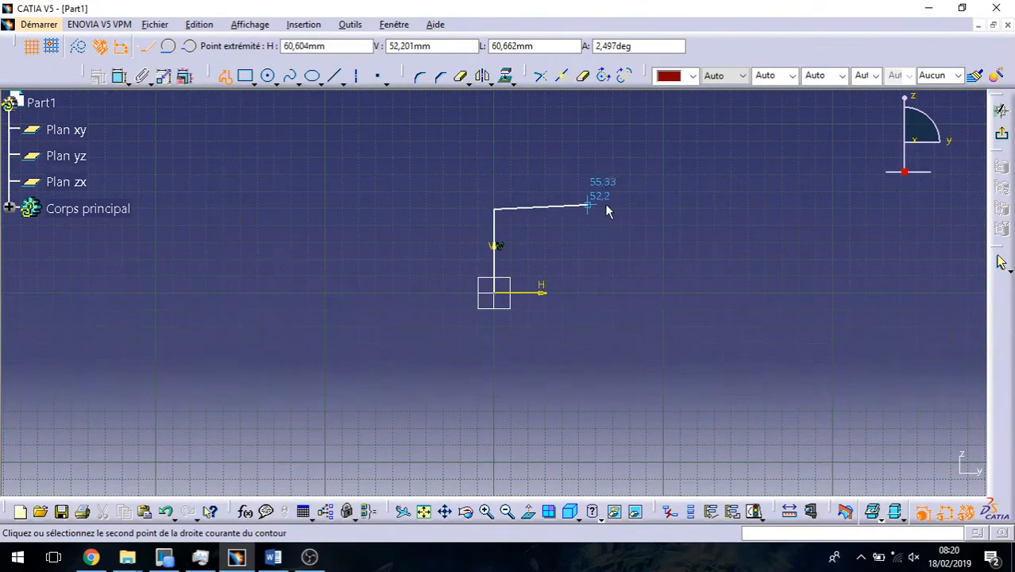
pyautogui.click(678, 209)
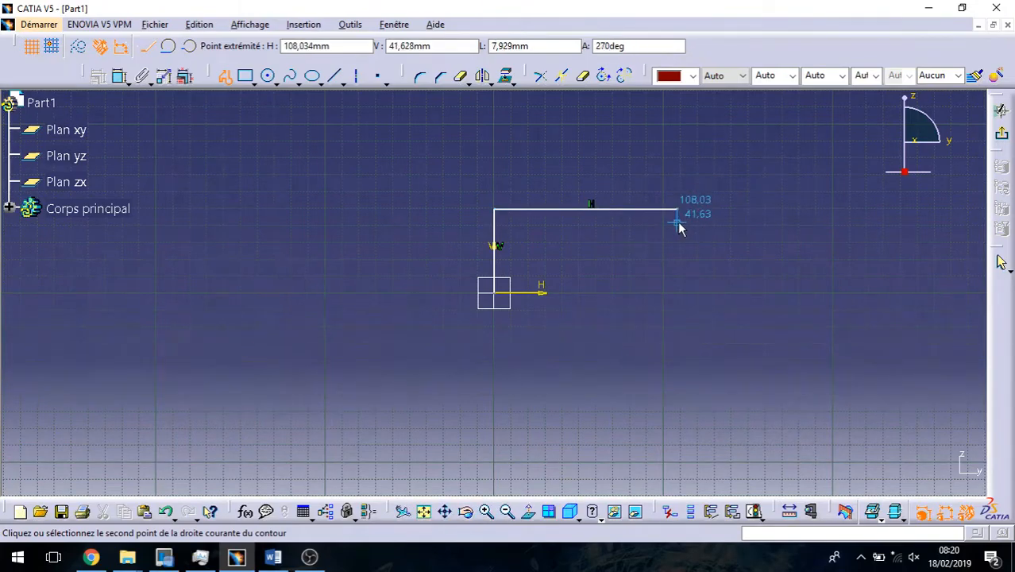
pyautogui.click(690, 211)
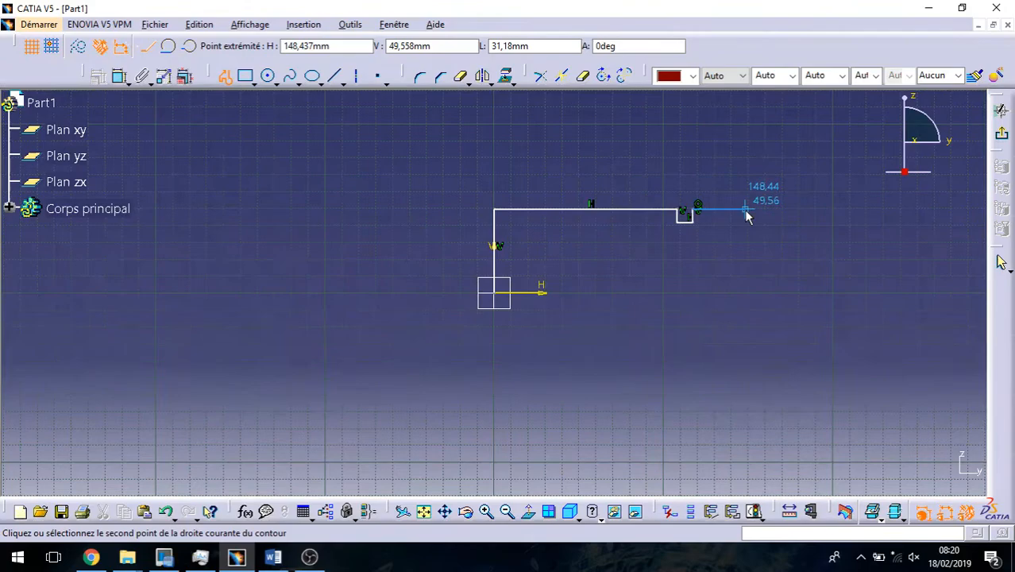
# Continue the profile with a flat to about H 148 mm, a slope to 221 mm, and a stepped underside reaching the H axis at about 144 mm.
pyautogui.click(747, 210)
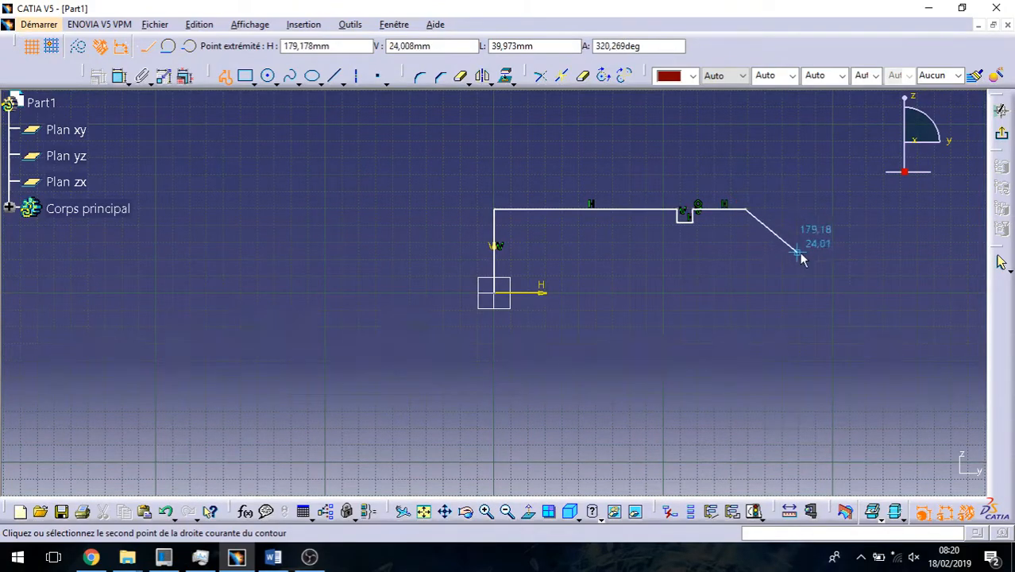
pyautogui.click(868, 235)
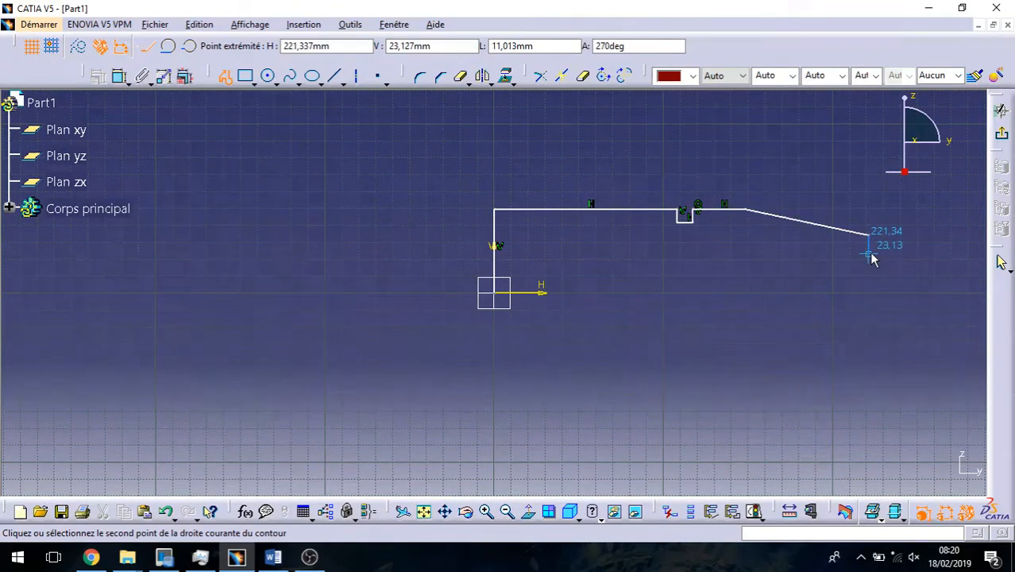
pyautogui.click(869, 259)
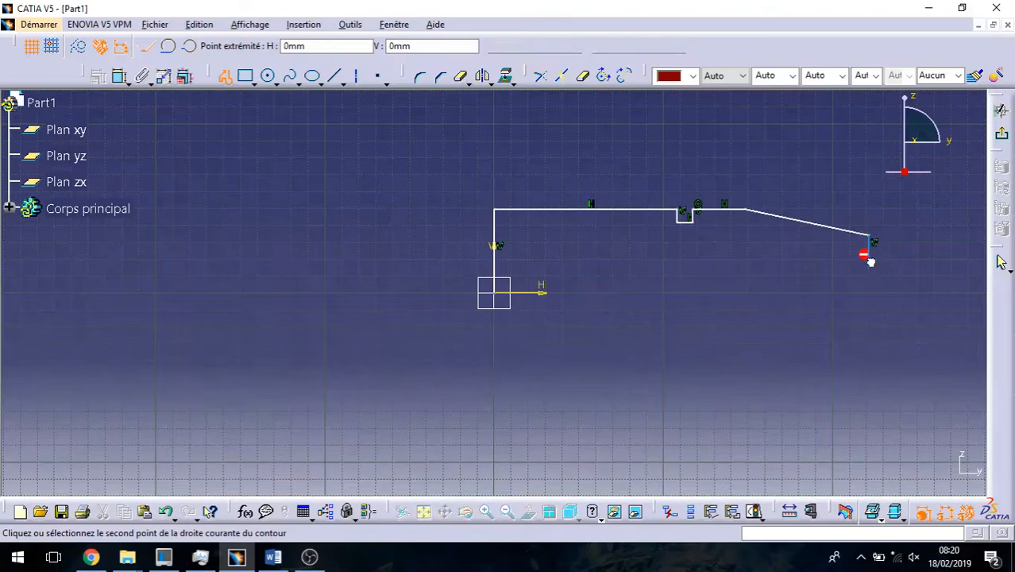
pyautogui.click(737, 261)
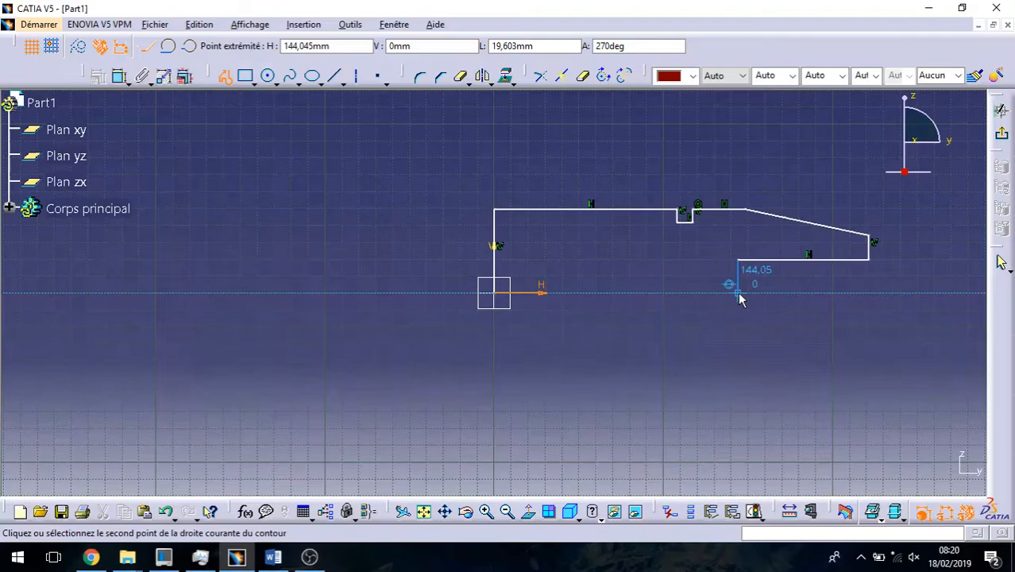
pyautogui.doubleClick(737, 291)
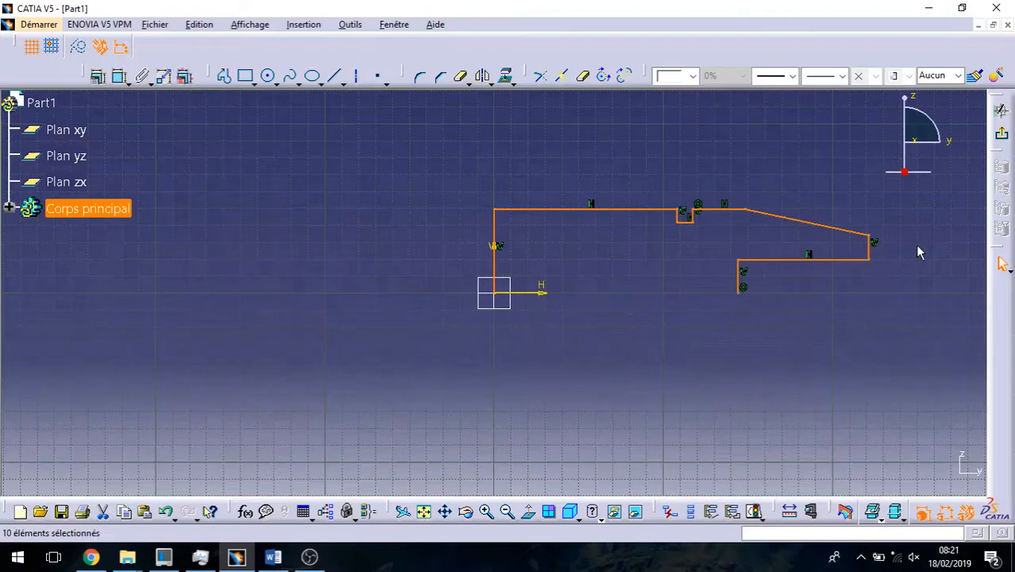
pyautogui.click(754, 191)
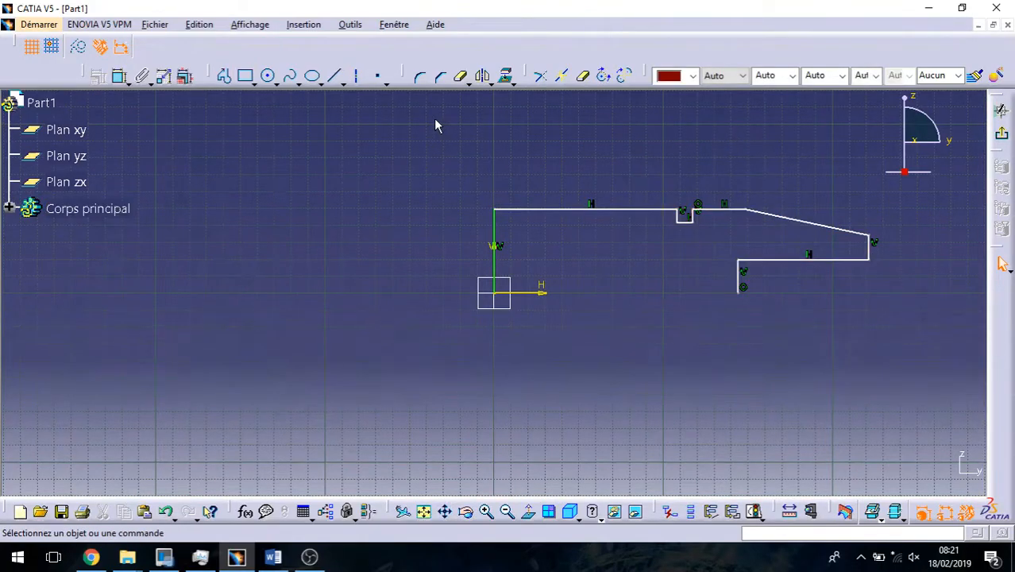
# Draw a small rectangle, about 6.6 mm wide and 11.5 mm high, straddling the profile's lower horizontal edge.
pyautogui.click(245, 75)
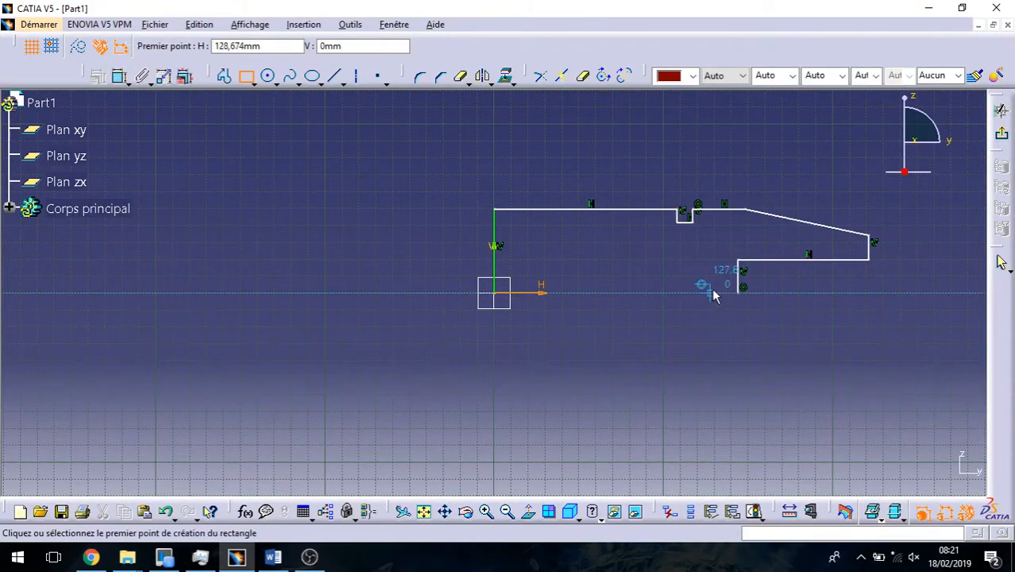
pyautogui.click(758, 259)
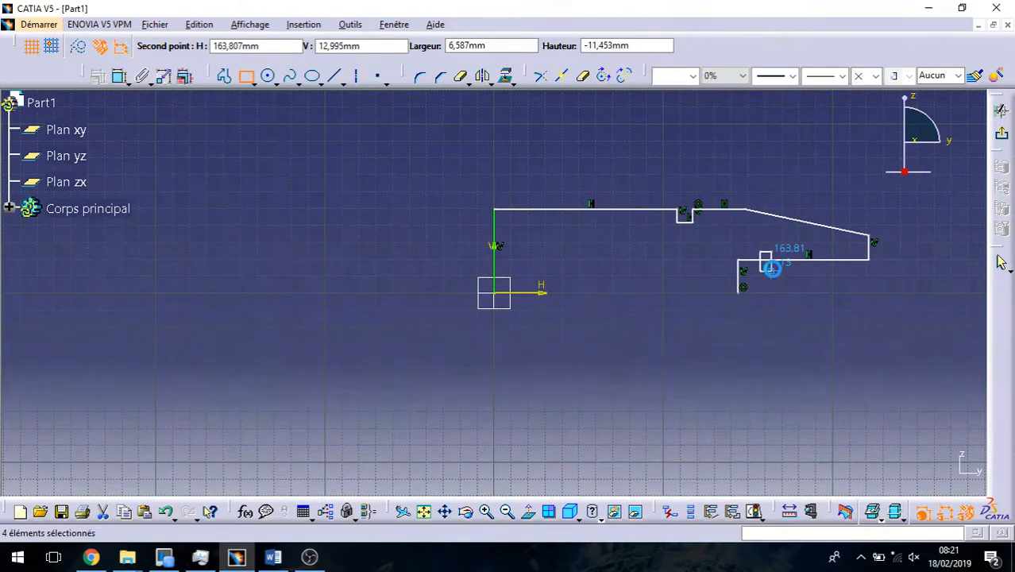
pyautogui.click(771, 270)
pyautogui.click(769, 146)
# Trim the rectangle's part below the lower edge and the edge segment inside it, leaving a small groove in the profile.
pyautogui.click(582, 76)
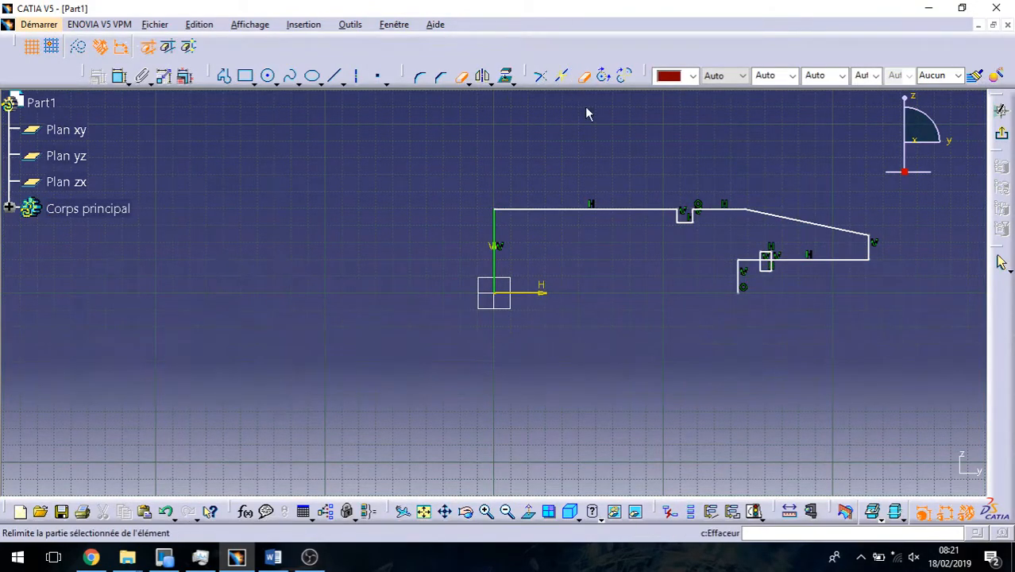
pyautogui.moveTo(711, 375); pyautogui.dragTo(677, 287, button='middle')
pyautogui.moveTo(677, 287); pyautogui.dragTo(150, 253, button='middle')
pyautogui.click(700, 203)
pyautogui.click(703, 193)
pyautogui.click(676, 195)
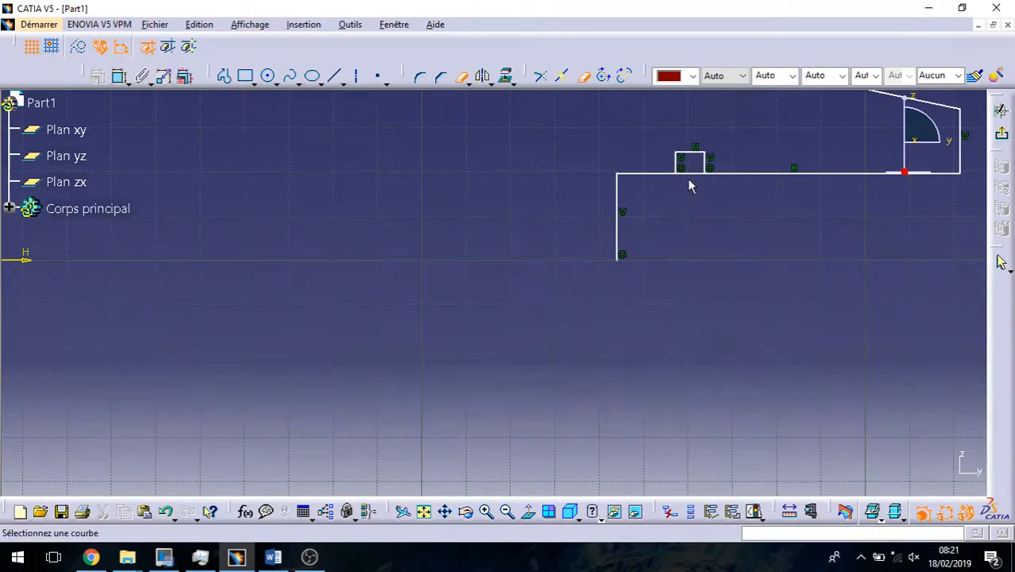
pyautogui.click(693, 174)
pyautogui.moveTo(664, 246); pyautogui.dragTo(564, 322, button='middle')
pyautogui.moveTo(523, 273); pyautogui.dragTo(609, 302, button='middle')
pyautogui.scroll(1, 609, 303)
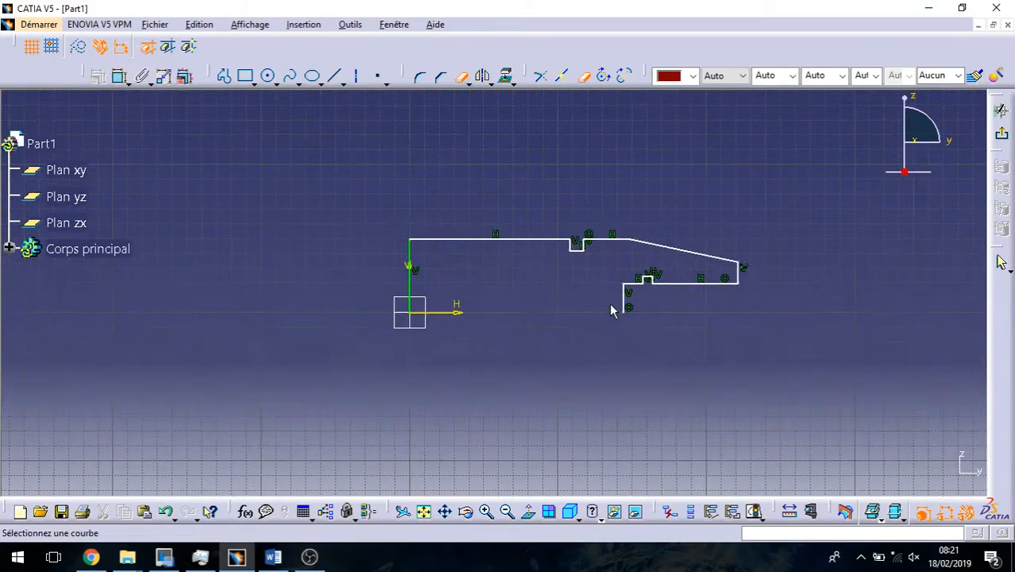
# Exit the sketch and revolve its profile 360° about the Y axis to form a solid.
pyautogui.click(1001, 111)
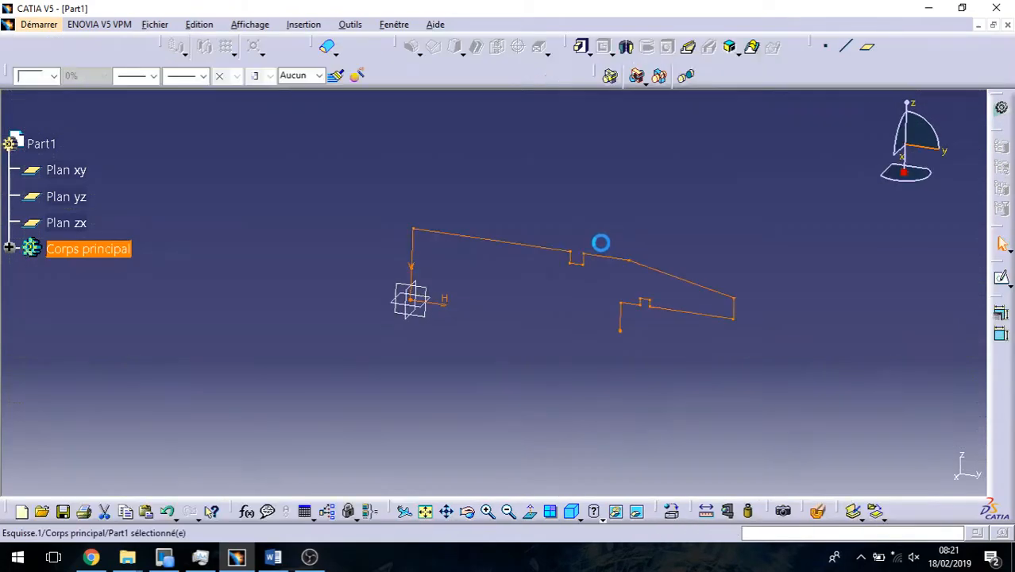
pyautogui.click(627, 235)
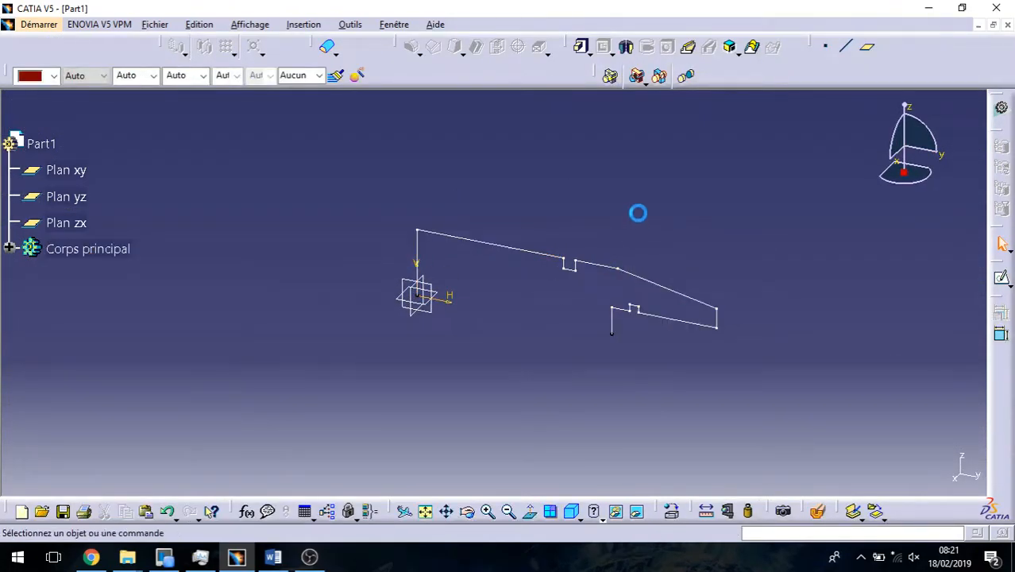
pyautogui.click(626, 46)
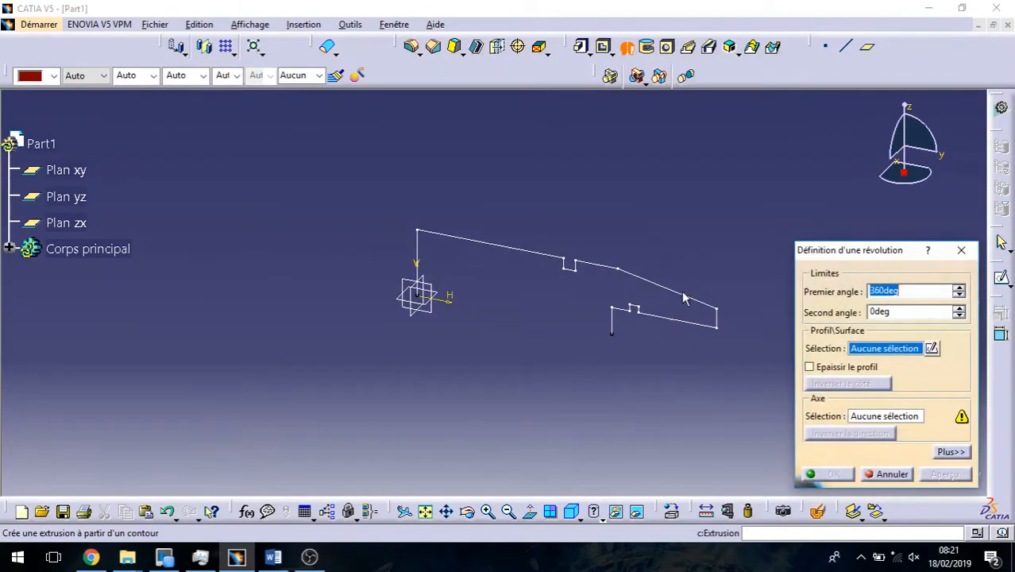
pyautogui.rightClick(891, 421)
pyautogui.click(869, 456)
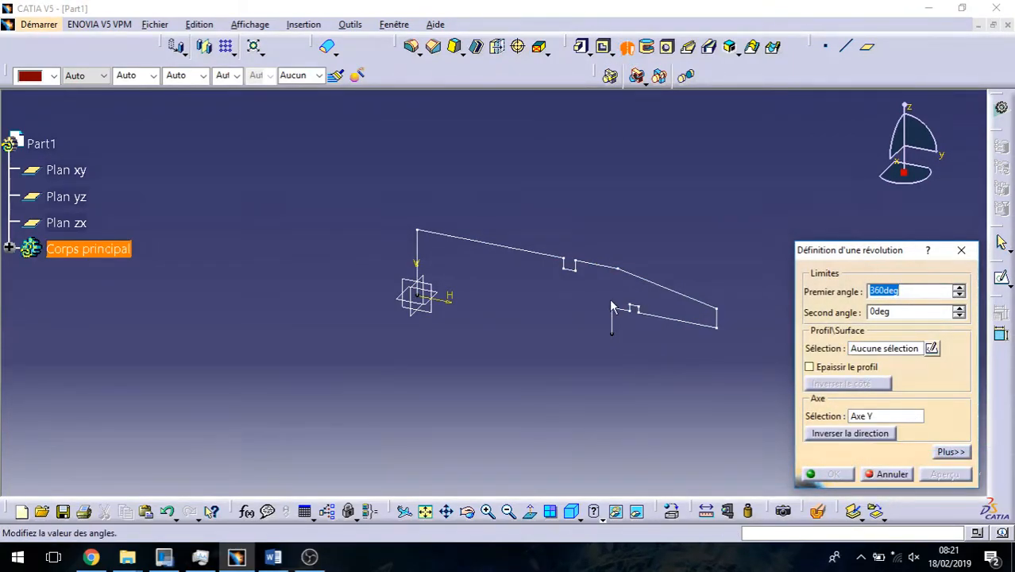
pyautogui.click(896, 350)
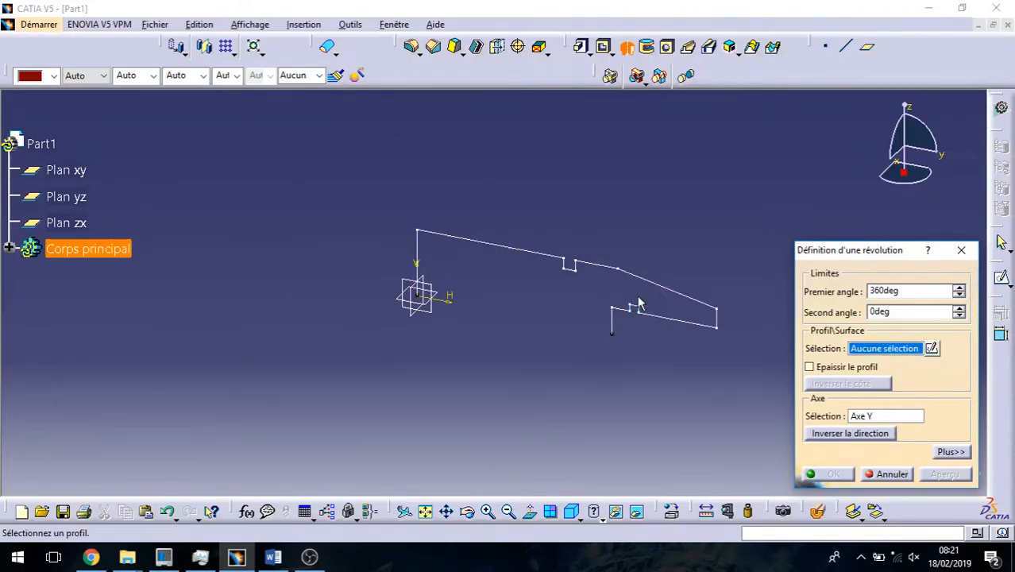
pyautogui.click(640, 306)
pyautogui.click(835, 475)
pyautogui.moveTo(686, 437); pyautogui.dragTo(646, 297, button='middle')
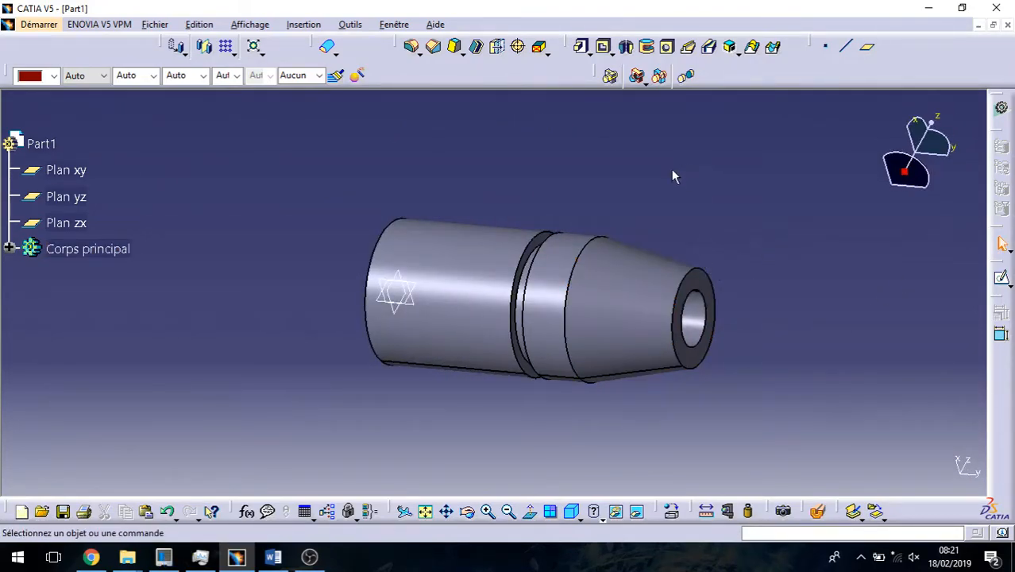
pyautogui.moveTo(680, 167); pyautogui.dragTo(626, 271, button='middle')
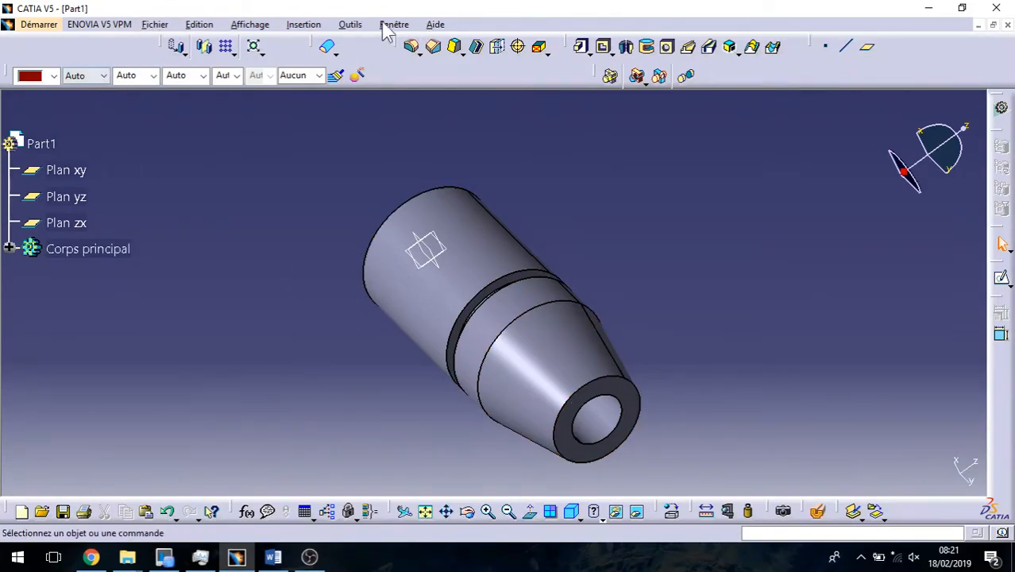
# Insert a new body into the part.
pyautogui.click(352, 27)
pyautogui.moveTo(304, 25)
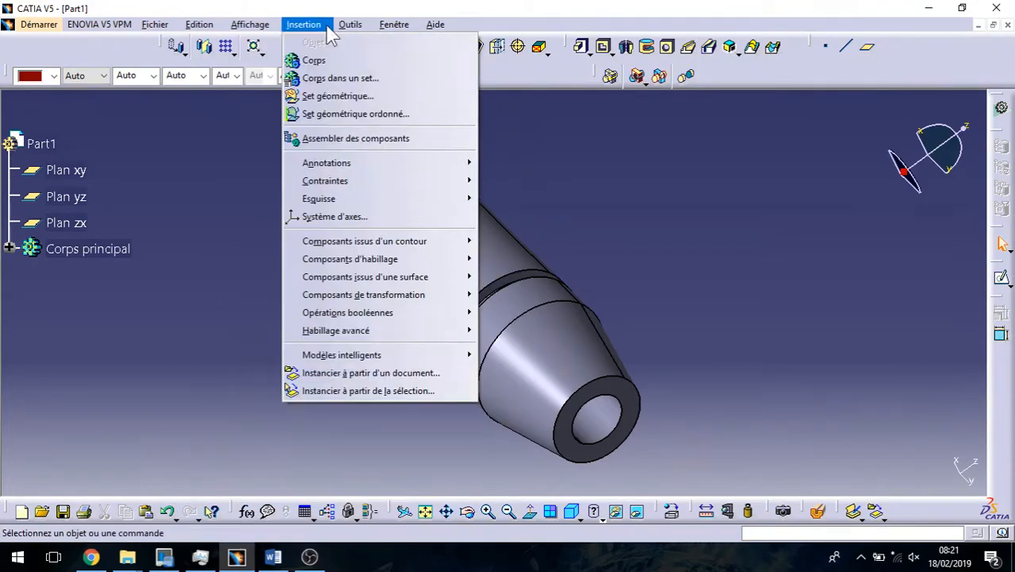
pyautogui.click(356, 76)
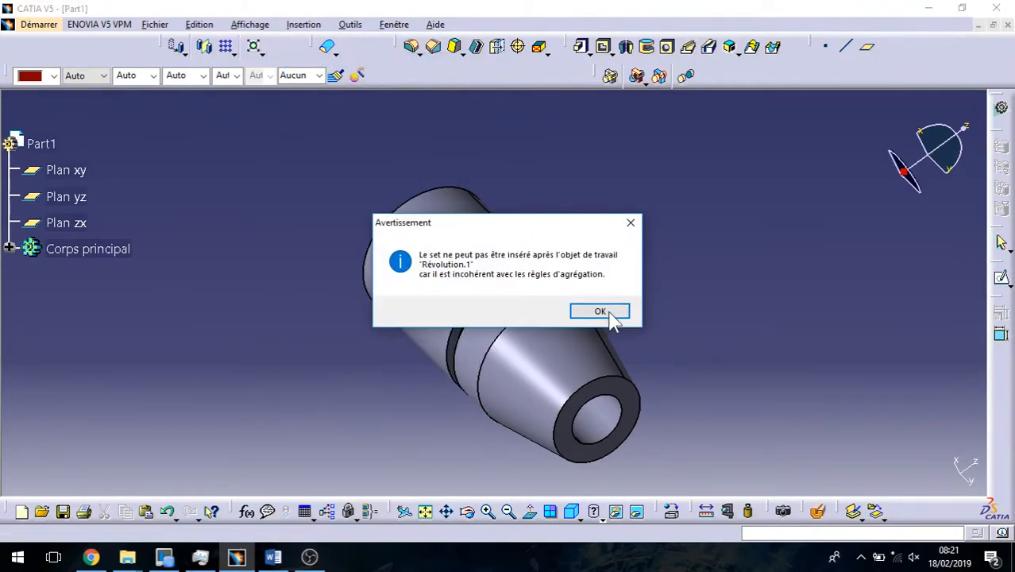
pyautogui.click(604, 315)
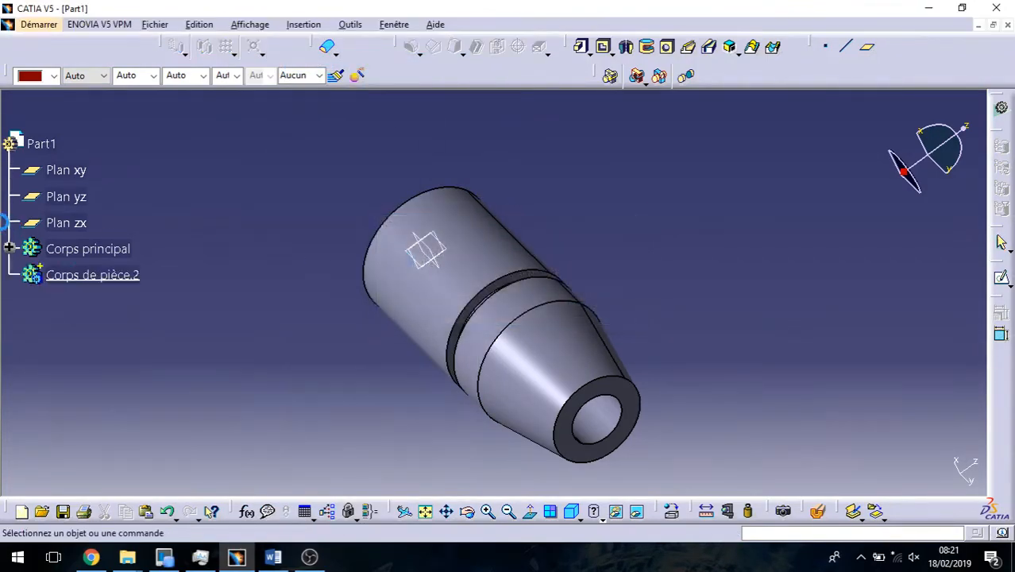
# Start a sketch on the xy plane for the new body, oriented with the revolved part lying horizontally.
pyautogui.click(440, 254)
pyautogui.click(1003, 277)
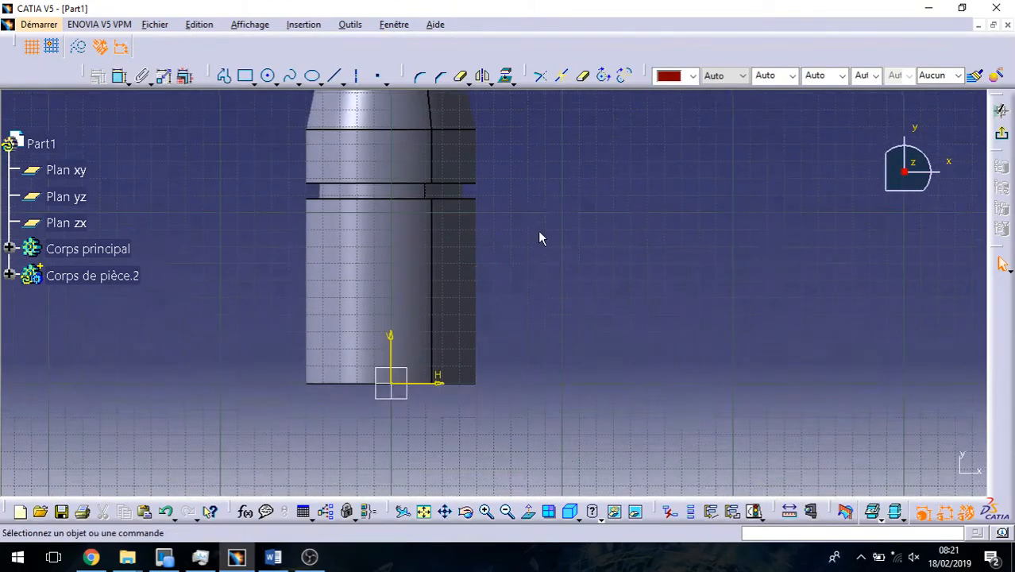
pyautogui.click(928, 161)
pyautogui.moveTo(710, 286); pyautogui.dragTo(592, 365, button='middle')
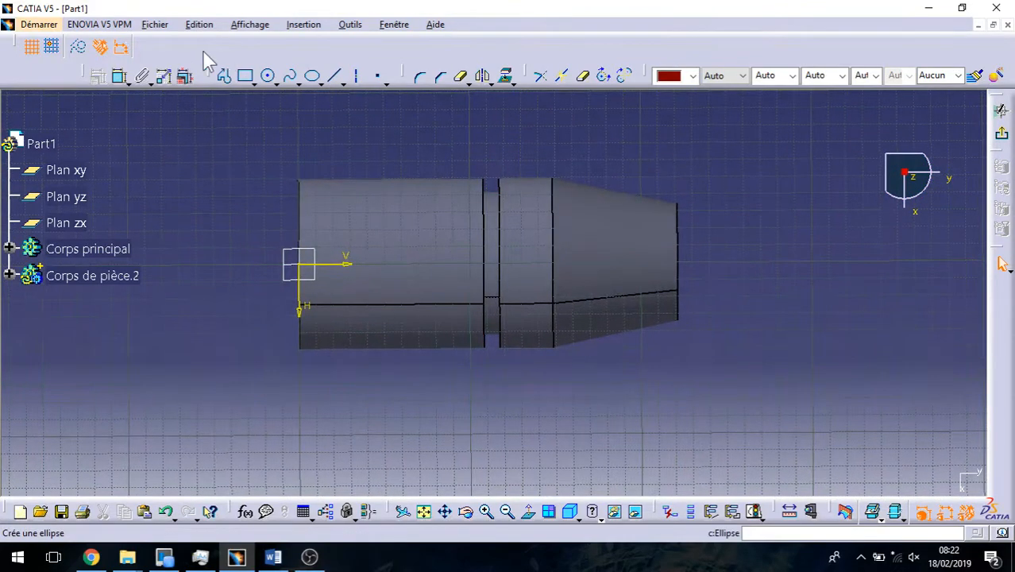
pyautogui.click(246, 75)
pyautogui.click(301, 264)
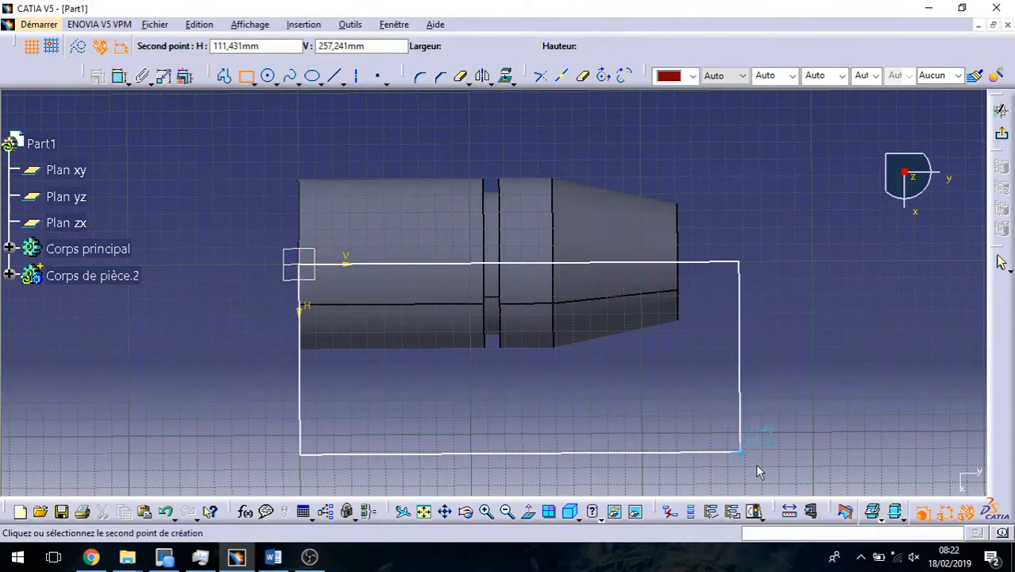
pyautogui.click(704, 437)
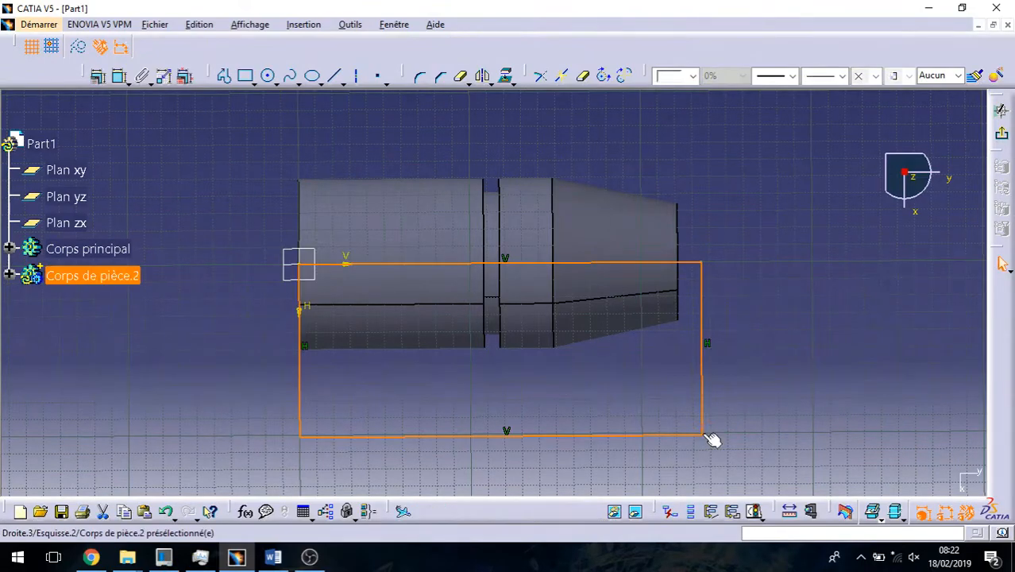
pyautogui.click(615, 460)
pyautogui.moveTo(624, 436)
pyautogui.mouseDown()
pyautogui.moveTo(607, 393)
pyautogui.moveTo(576, 379)
pyautogui.mouseUp()
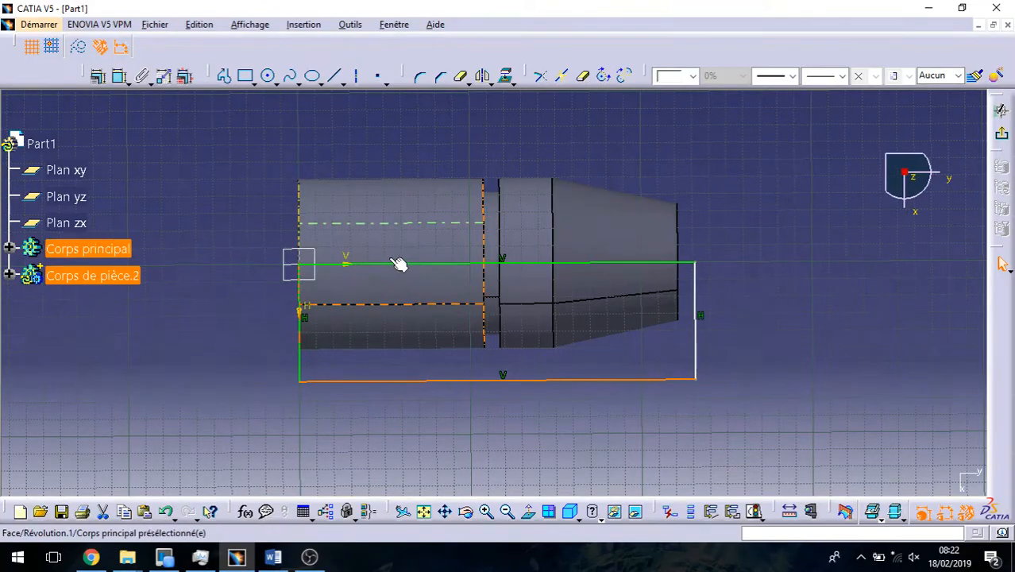
pyautogui.hotkey('ctrl', 'z')
pyautogui.hotkey('ctrl', 'z')
# Sketch a rectangle with one long side on the revolution axis, extending past both ends and the outer diameter of the part.
pyautogui.click(252, 79)
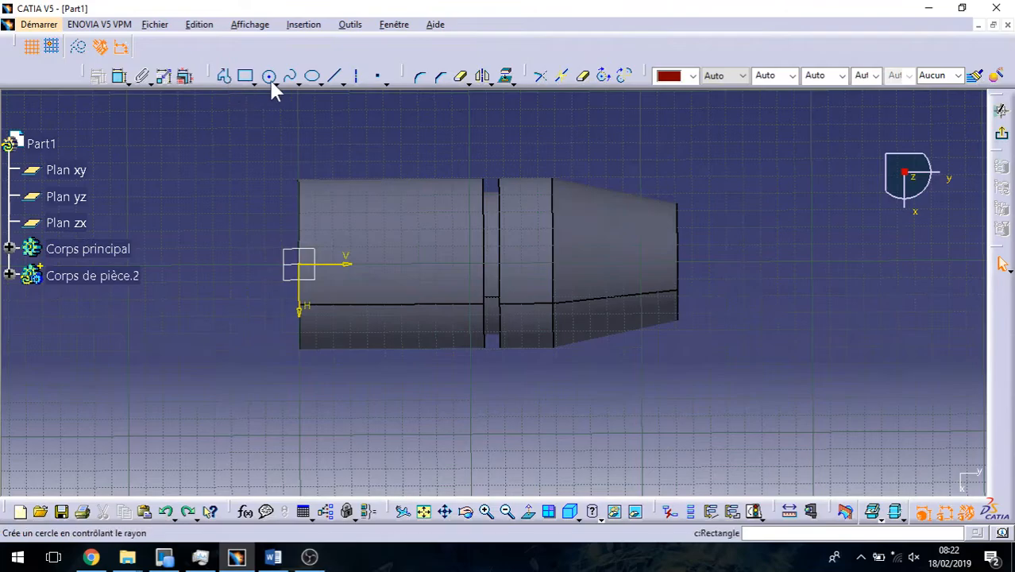
pyautogui.click(247, 78)
pyautogui.click(198, 265)
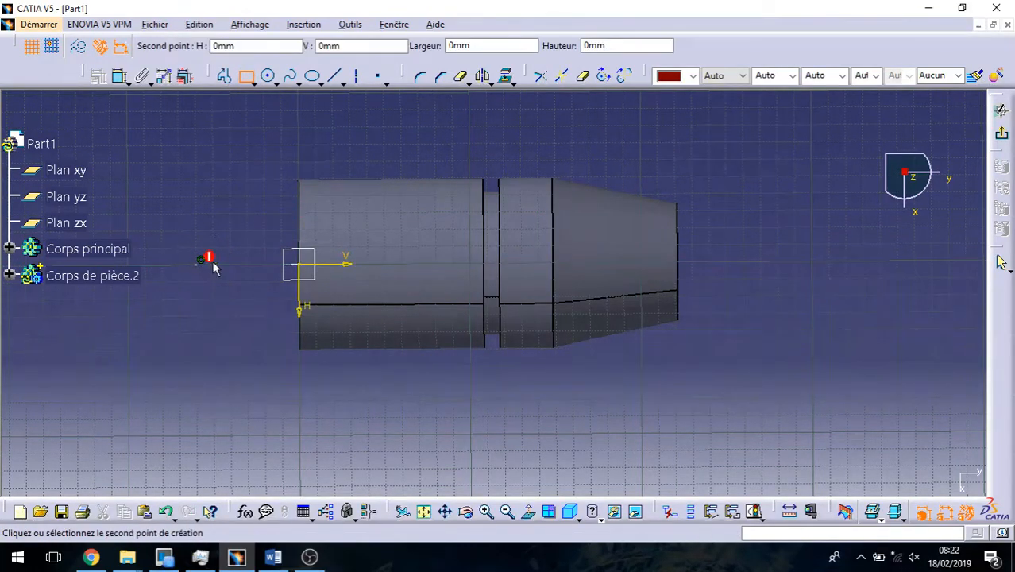
pyautogui.click(728, 365)
# Exit the sketch and revolve the rectangle 360° about its long edge on the part axis.
pyautogui.click(1002, 135)
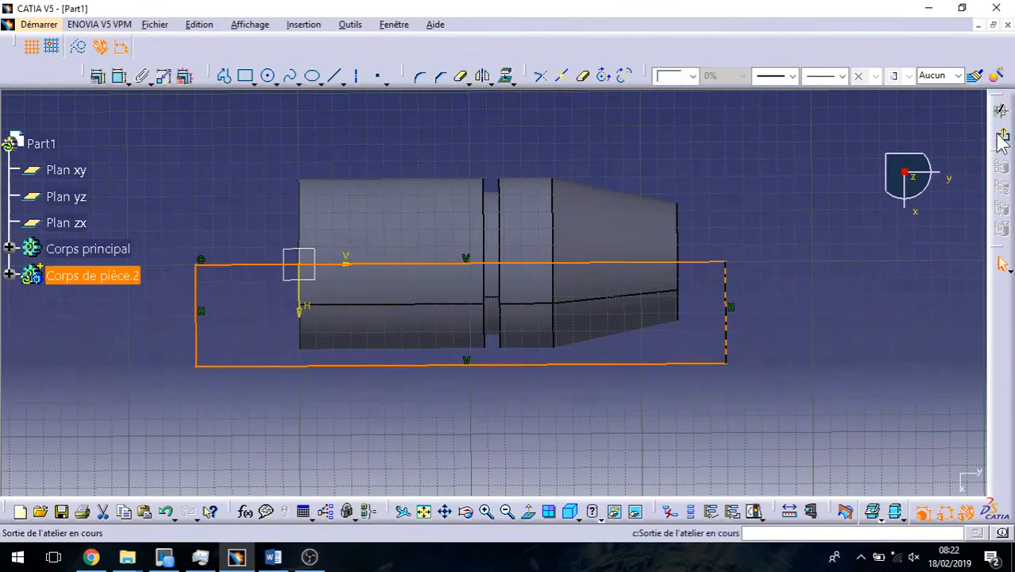
pyautogui.moveTo(493, 359)
pyautogui.mouseDown(button='middle')
pyautogui.moveTo(545, 301)
pyautogui.moveTo(681, 266)
pyautogui.mouseUp(button='middle')
pyautogui.moveTo(702, 301); pyautogui.dragTo(661, 290, button='middle')
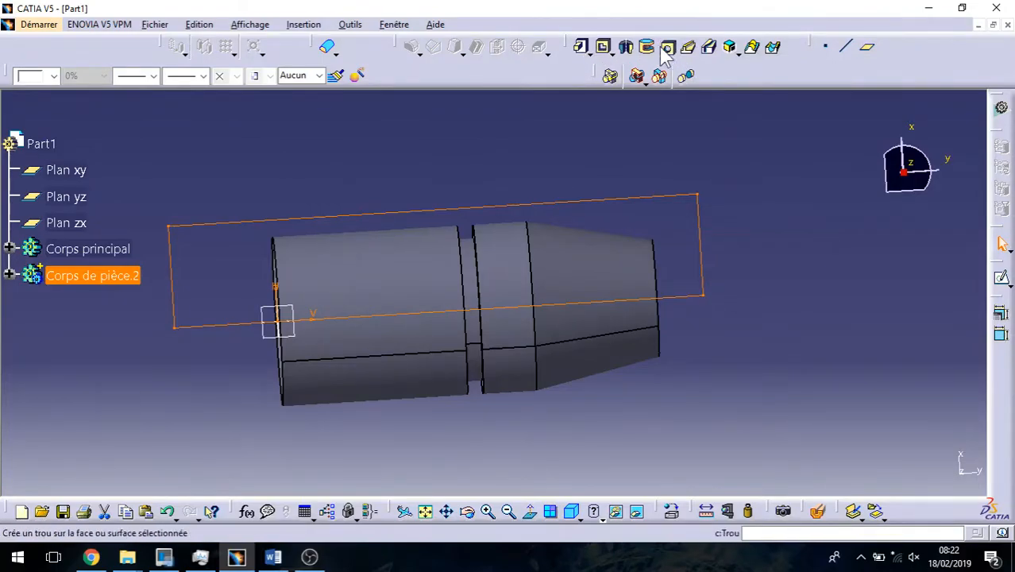
pyautogui.click(627, 47)
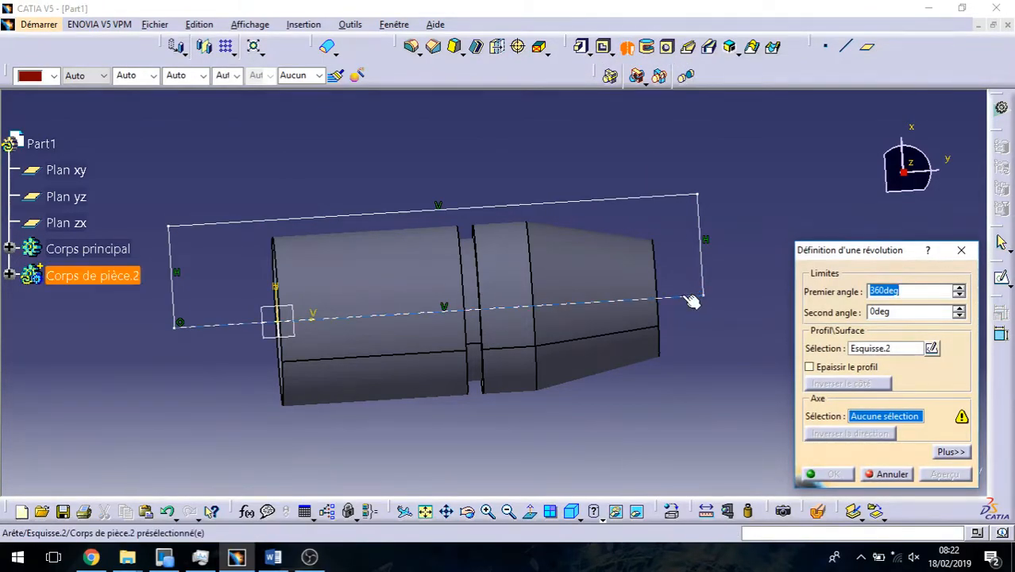
pyautogui.click(827, 476)
# Give Corps de pièce.2 a salmon fill colour with transparency 196.
pyautogui.rightClick(76, 275)
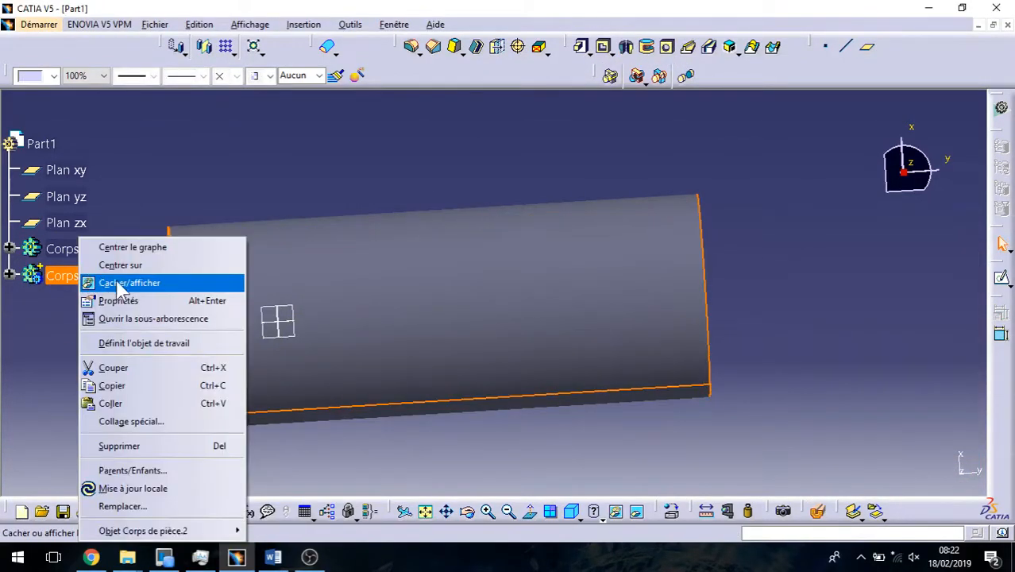
pyautogui.click(194, 301)
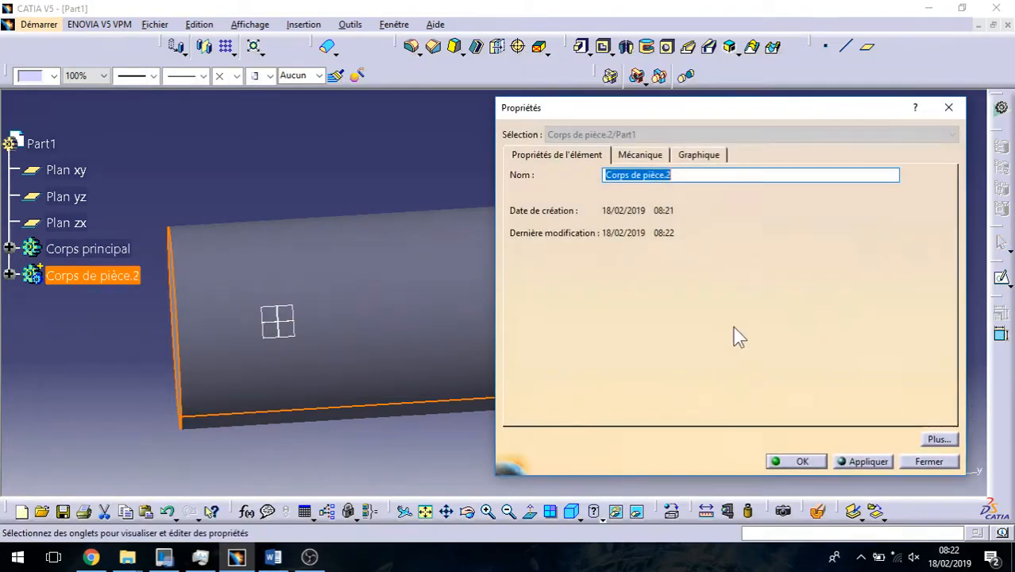
pyautogui.click(700, 154)
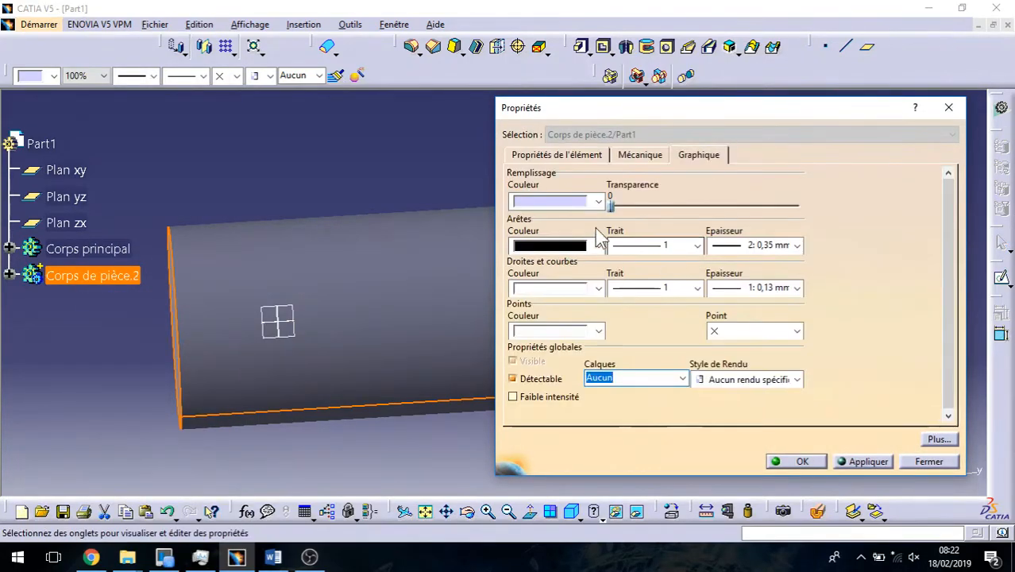
pyautogui.moveTo(613, 207); pyautogui.dragTo(756, 206)
pyautogui.click(598, 201)
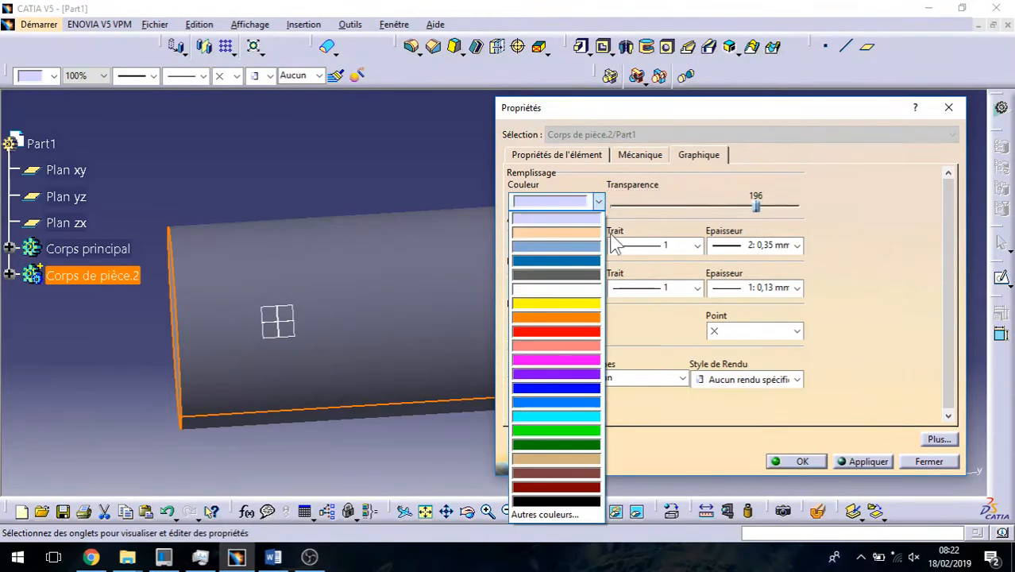
pyautogui.click(579, 346)
pyautogui.click(846, 461)
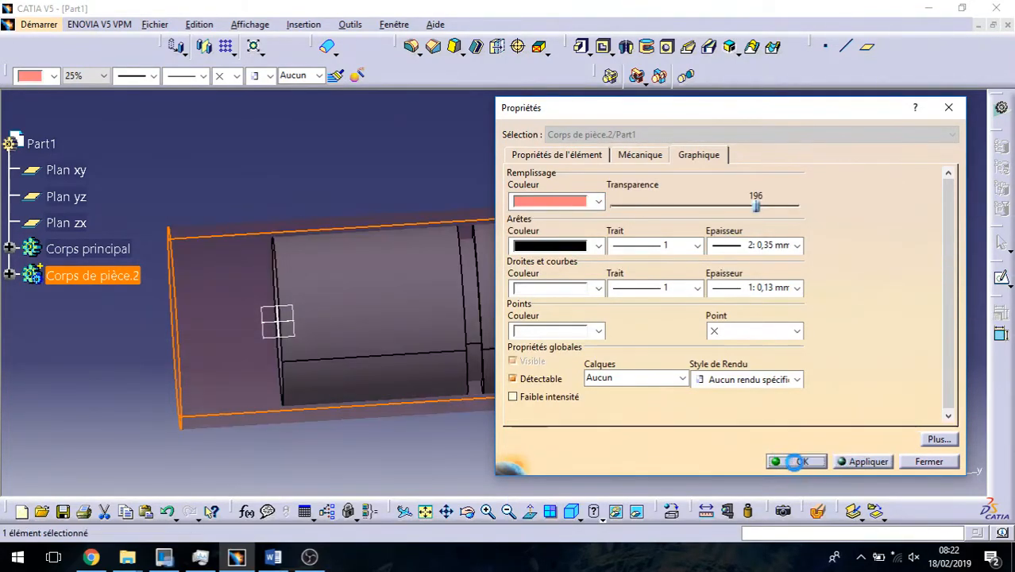
pyautogui.click(790, 460)
# Open the part in a machining workbench with a manufacturing process.
pyautogui.moveTo(704, 444); pyautogui.dragTo(688, 292, button='middle')
pyautogui.moveTo(326, 264); pyautogui.dragTo(379, 256, button='middle')
pyautogui.click(44, 25)
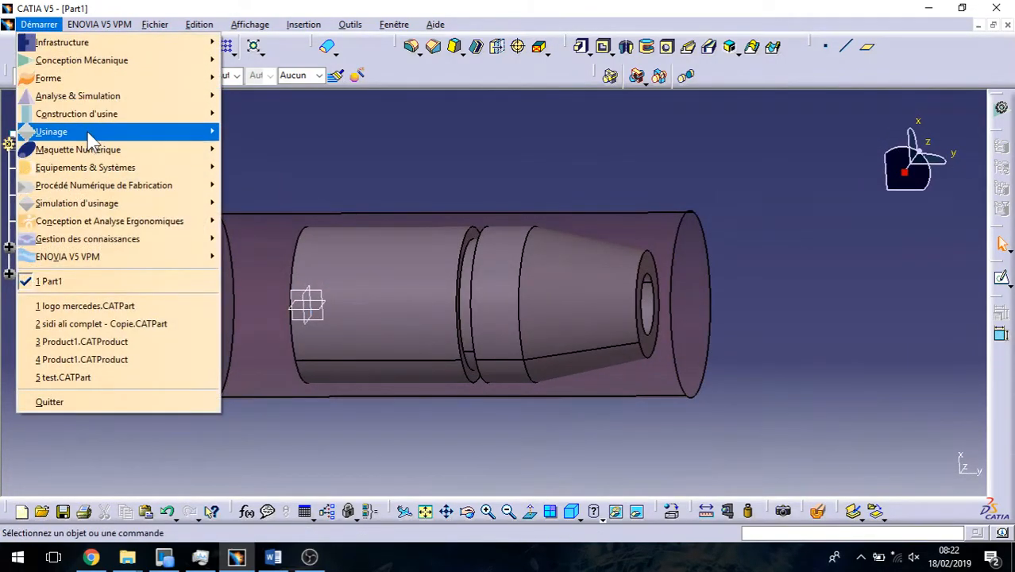
pyautogui.moveTo(93, 133)
pyautogui.click(304, 151)
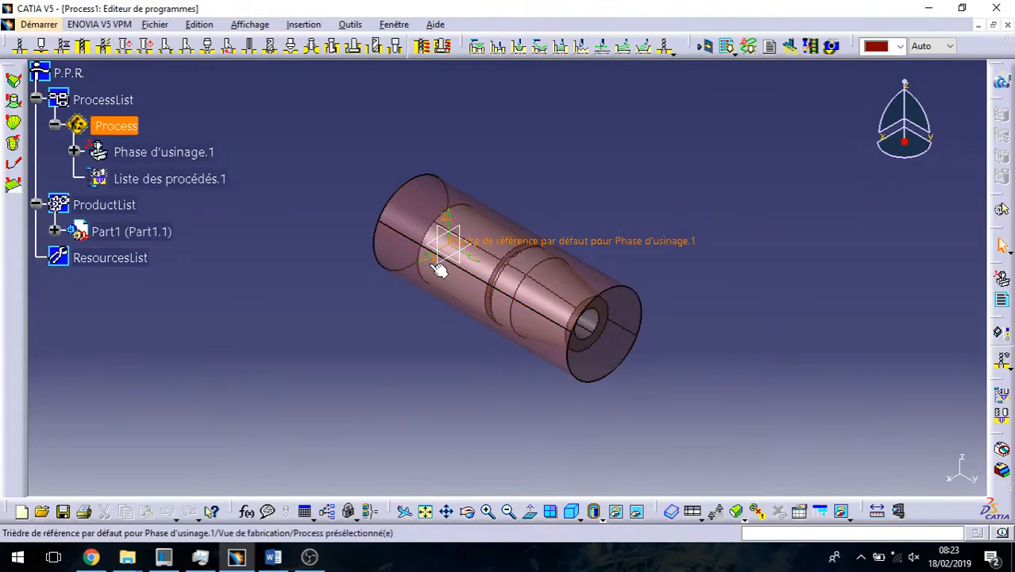
# Assign a horizontal lathe to Phase d'usinage.1, with the fanuc0.lib postprocessor and ISO as the NC data type.
pyautogui.doubleClick(152, 151)
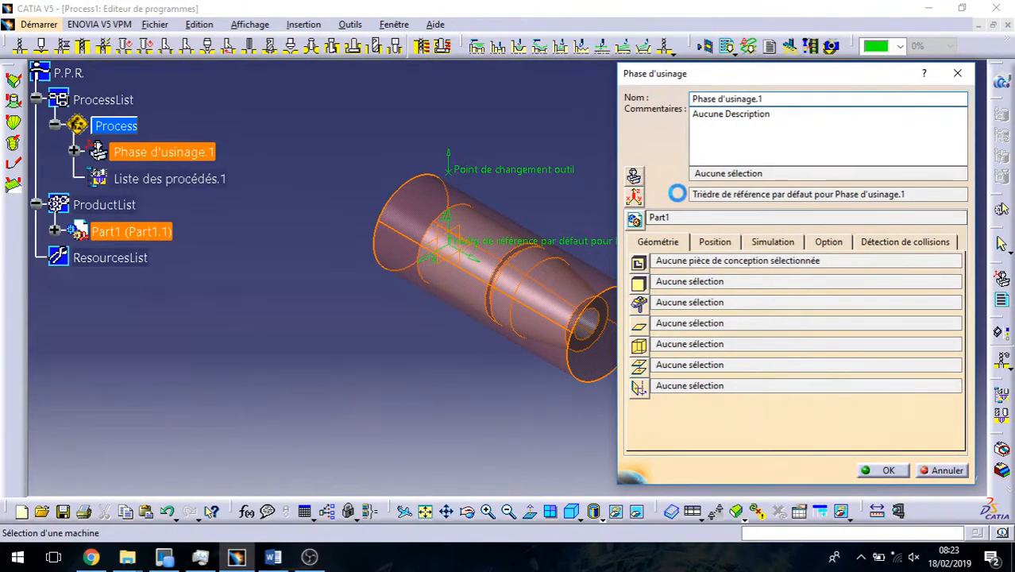
pyautogui.click(634, 174)
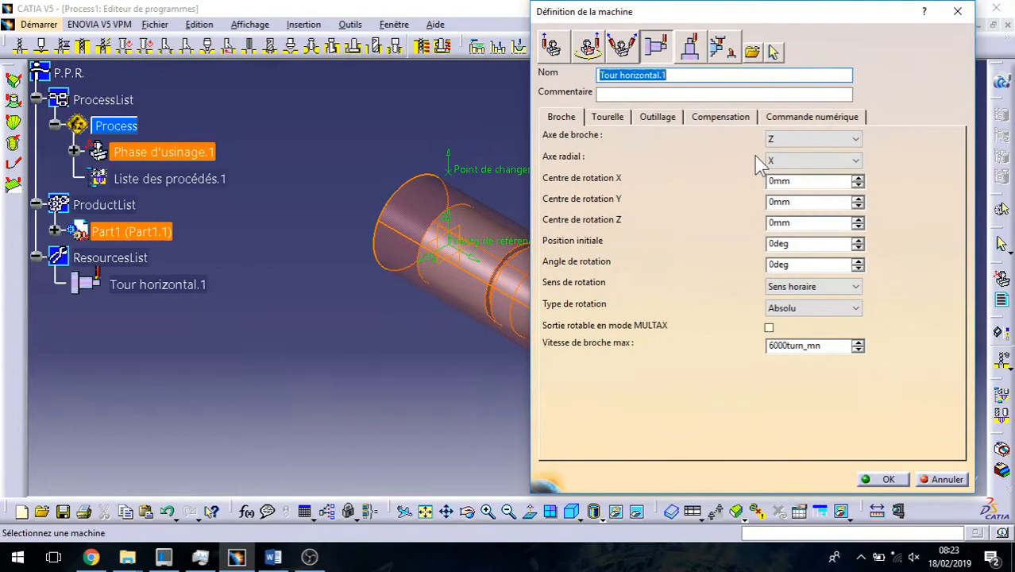
pyautogui.click(816, 117)
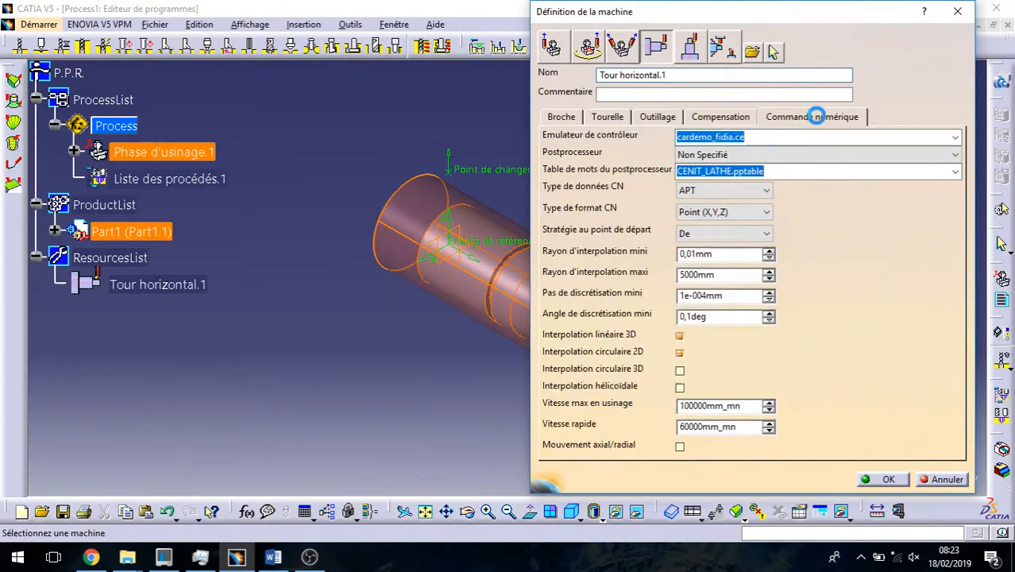
pyautogui.click(955, 155)
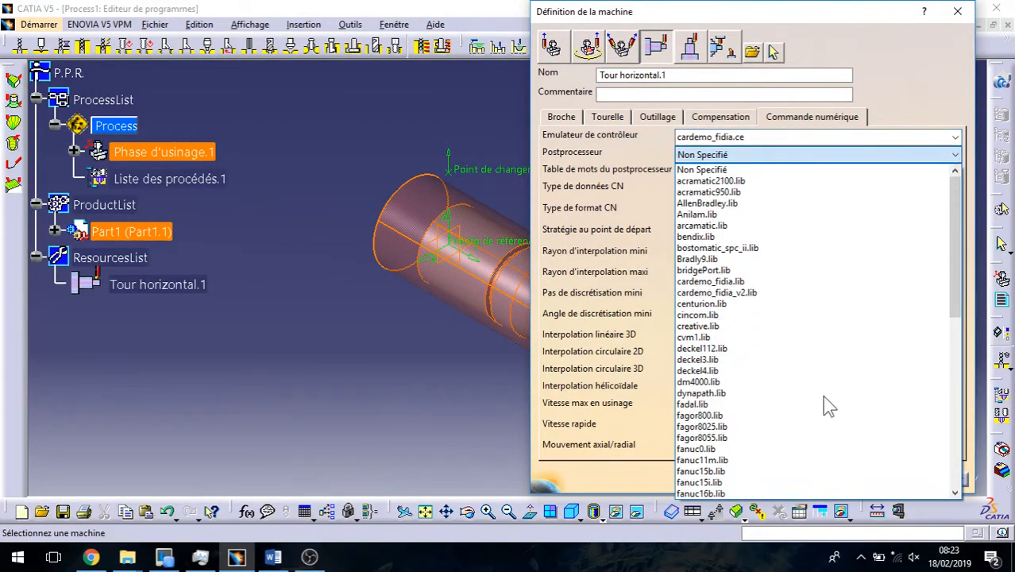
pyautogui.click(767, 450)
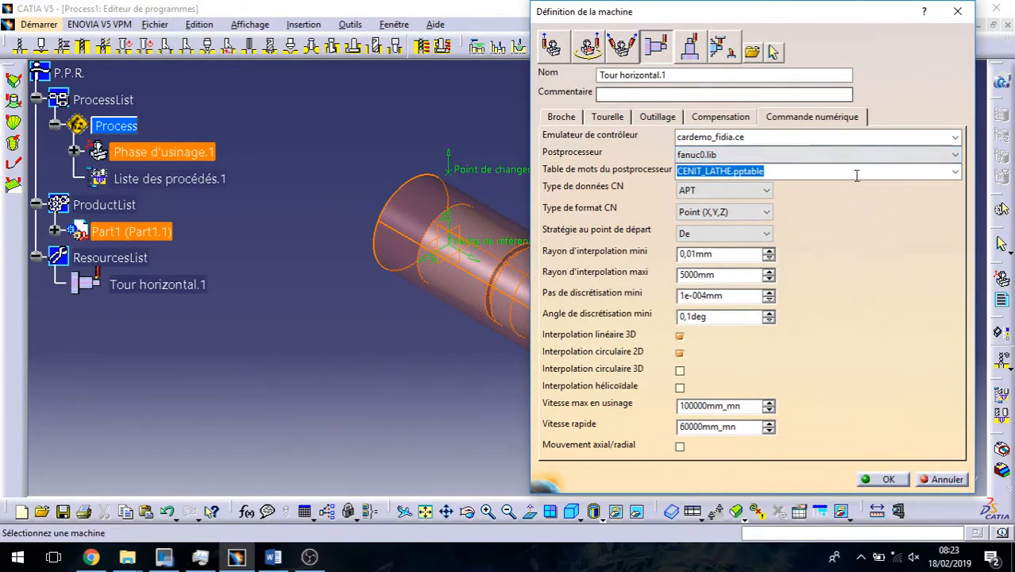
pyautogui.click(761, 192)
pyautogui.click(728, 243)
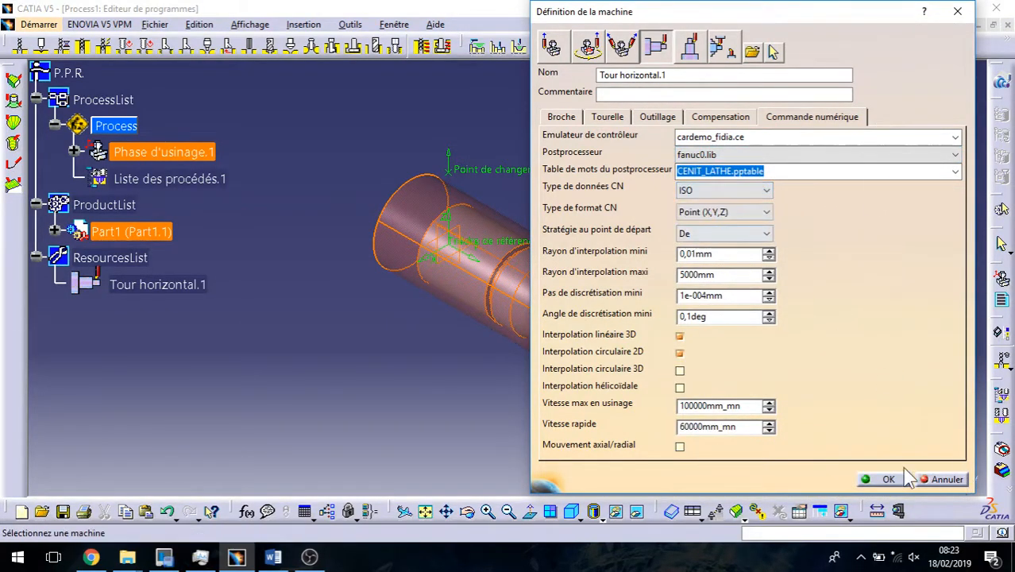
pyautogui.click(889, 479)
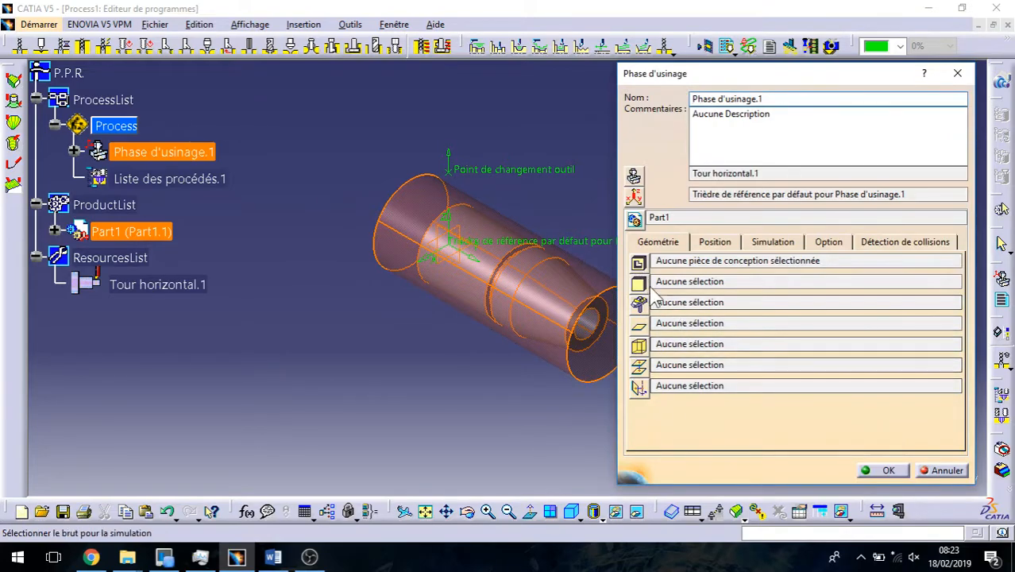
# Set Corps de pièce.2 as the stock, hide it, and set Corps principal as the design part of the machining phase.
pyautogui.click(638, 284)
pyautogui.doubleClick(582, 289)
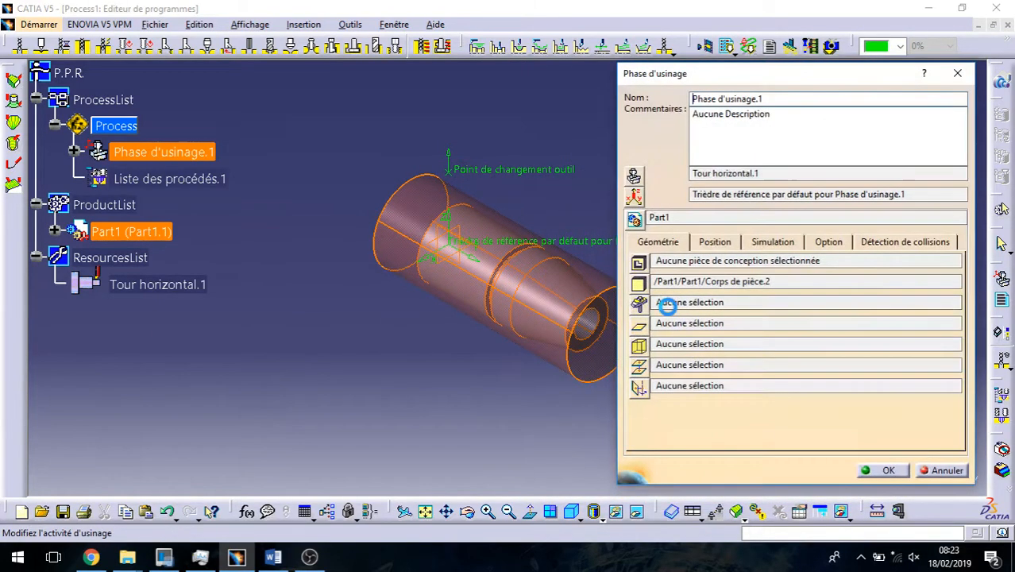
pyautogui.click(636, 301)
pyautogui.rightClick(562, 285)
pyautogui.click(603, 331)
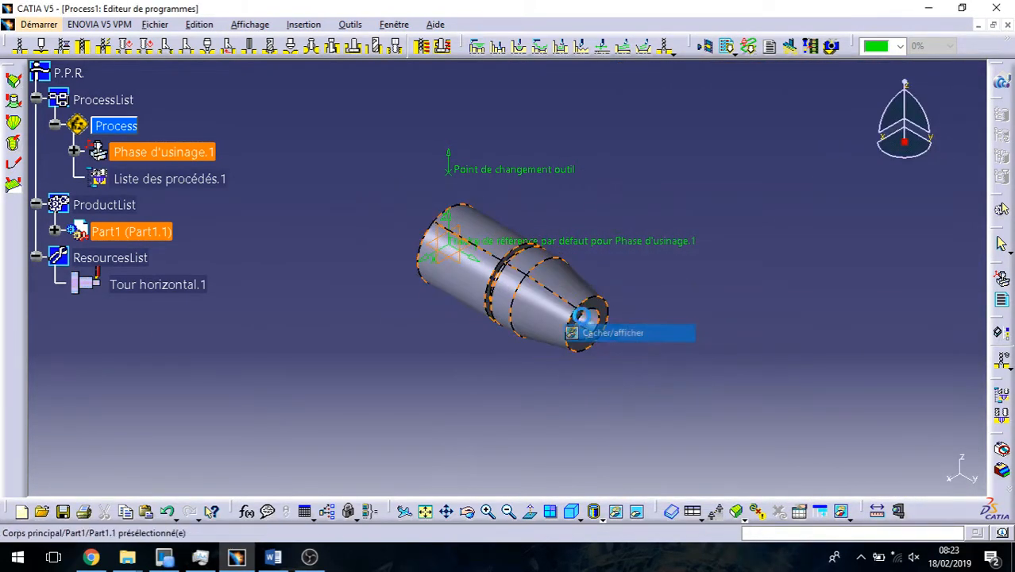
pyautogui.doubleClick(575, 288)
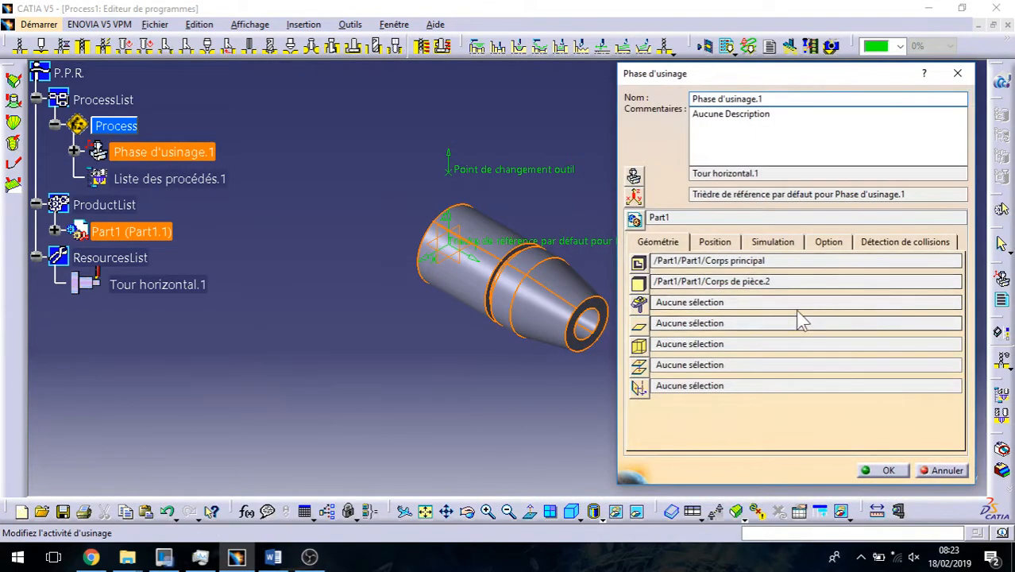
# Open the machining reference axis definition and make the hidden stock body and its rectangular sketch visible again.
pyautogui.click(633, 196)
pyautogui.moveTo(539, 393); pyautogui.dragTo(516, 298, button='middle')
pyautogui.moveTo(398, 381); pyautogui.dragTo(171, 360, button='middle')
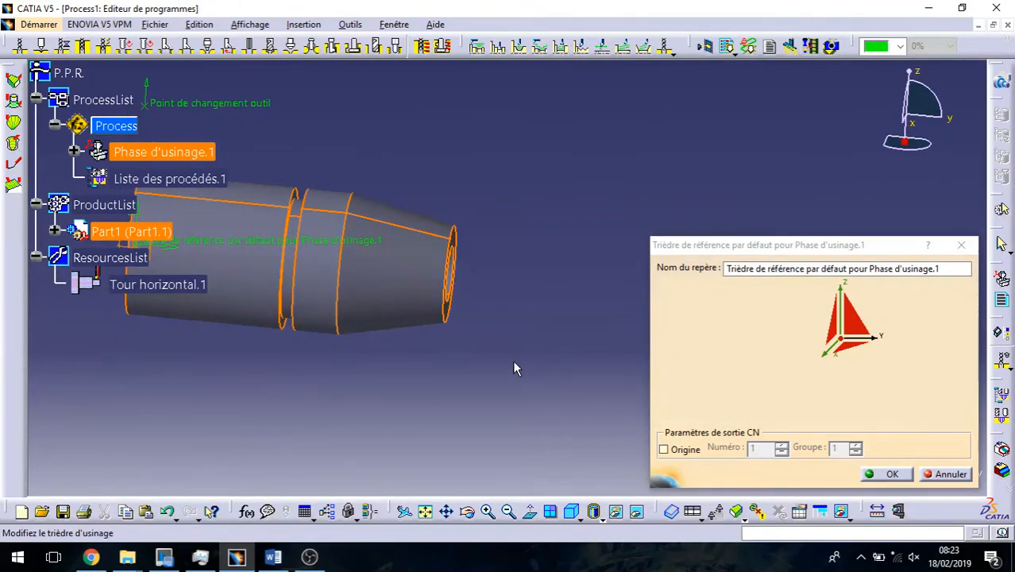
pyautogui.click(636, 511)
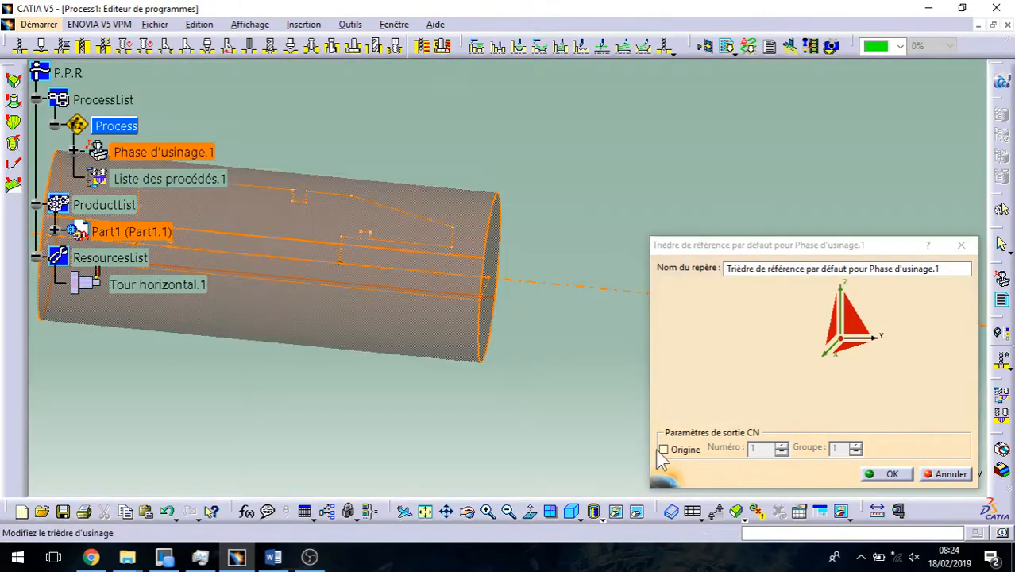
pyautogui.rightClick(465, 334)
pyautogui.click(488, 378)
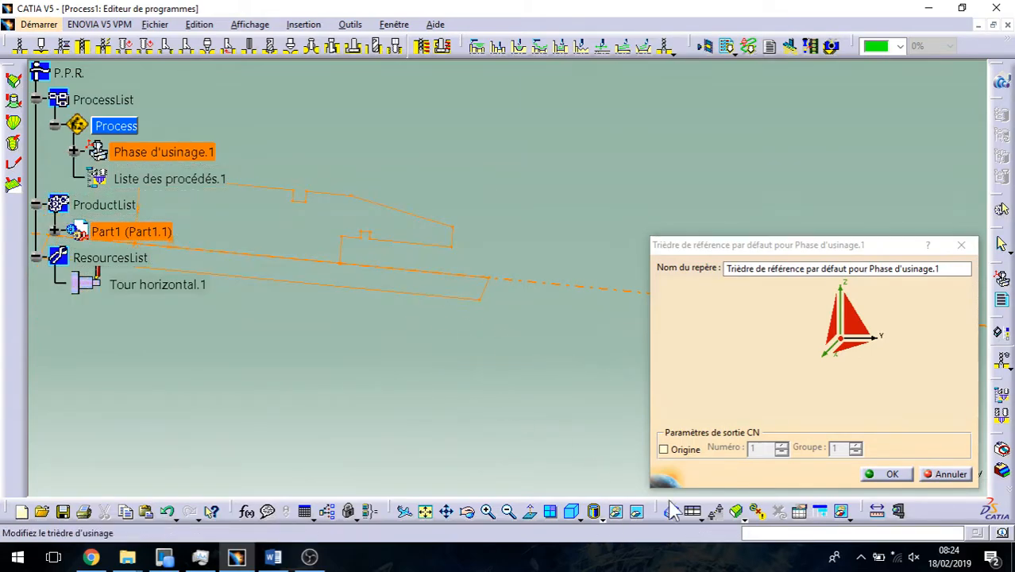
pyautogui.rightClick(494, 298)
pyautogui.click(552, 339)
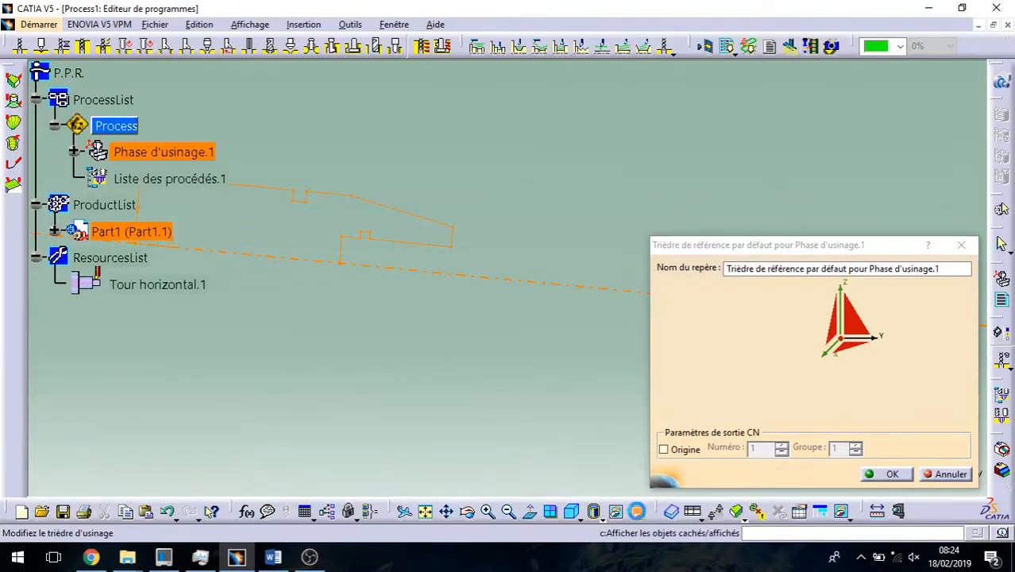
pyautogui.click(636, 511)
# Place the reference axis origin at the centre of the stock's end face, on the tapered side of the part.
pyautogui.moveTo(322, 387); pyautogui.dragTo(441, 343, button='middle')
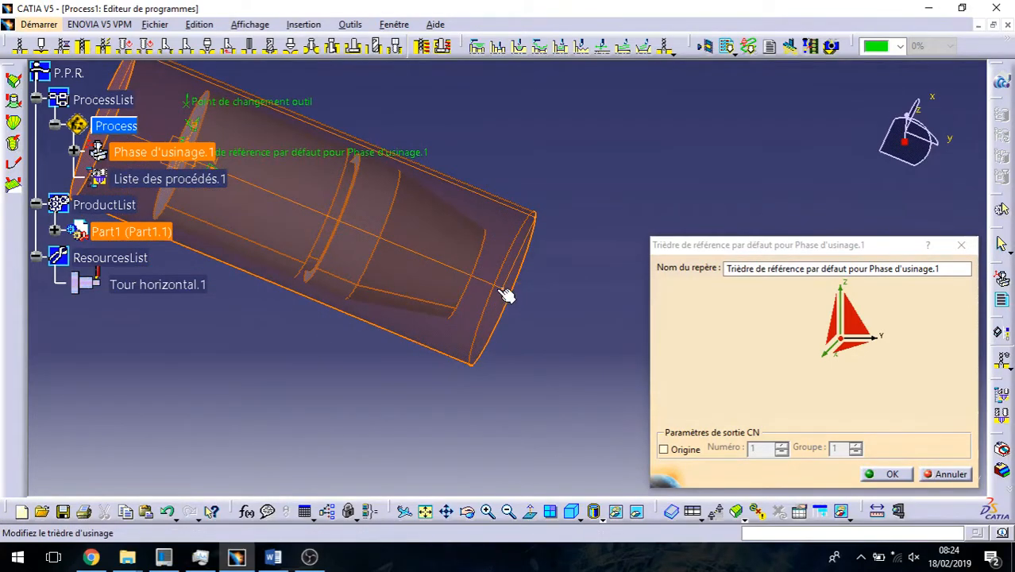
pyautogui.click(843, 345)
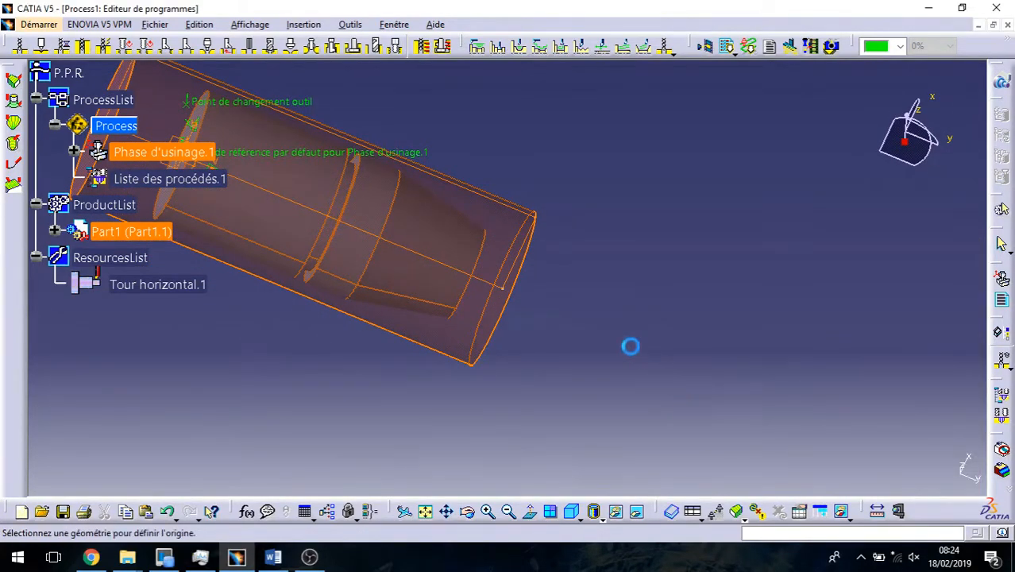
pyautogui.click(505, 290)
pyautogui.moveTo(558, 331); pyautogui.dragTo(473, 286, button='middle')
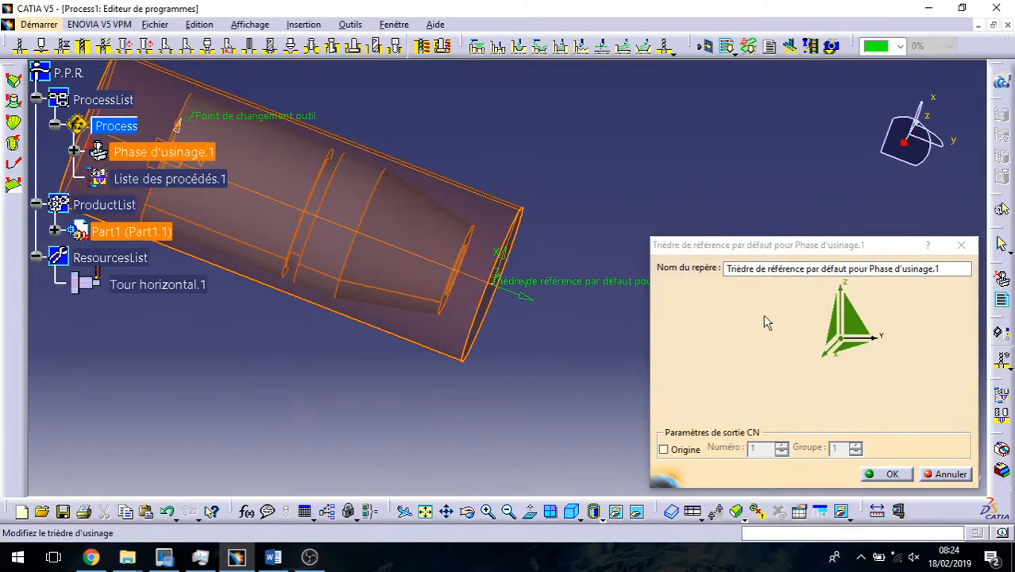
# Reverse the reference axis Z direction so it points outward along the part axis, and validate the axis system and machining phase.
pyautogui.click(844, 318)
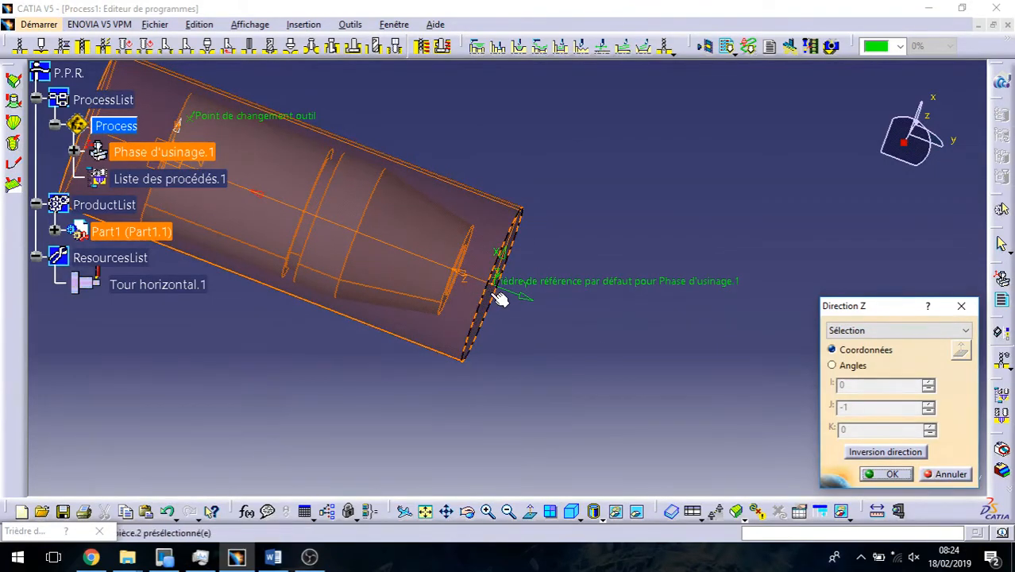
pyautogui.click(906, 450)
pyautogui.click(872, 474)
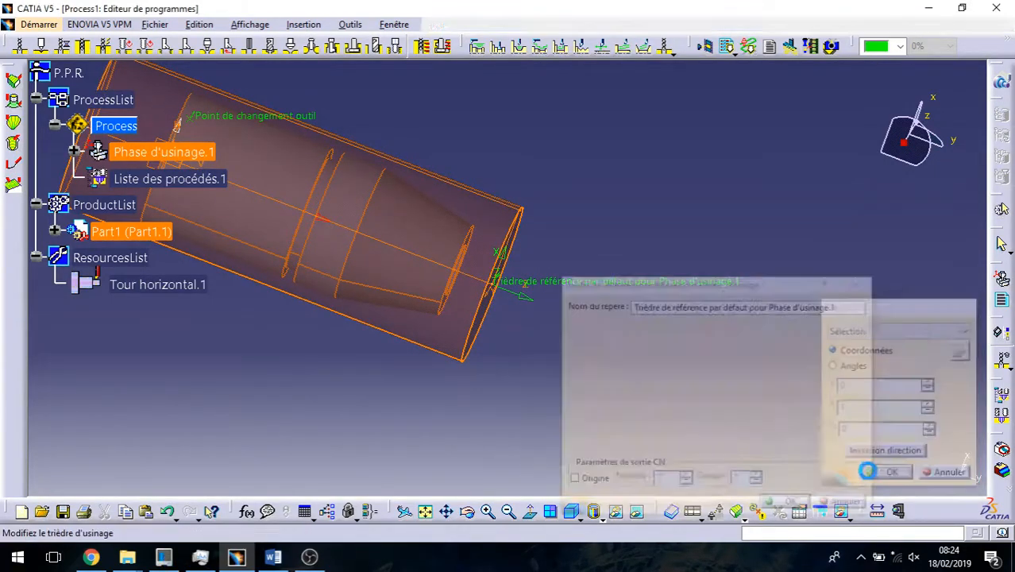
pyautogui.click(888, 474)
pyautogui.moveTo(544, 387); pyautogui.dragTo(494, 265, button='middle')
pyautogui.moveTo(422, 320); pyautogui.dragTo(474, 317, button='middle')
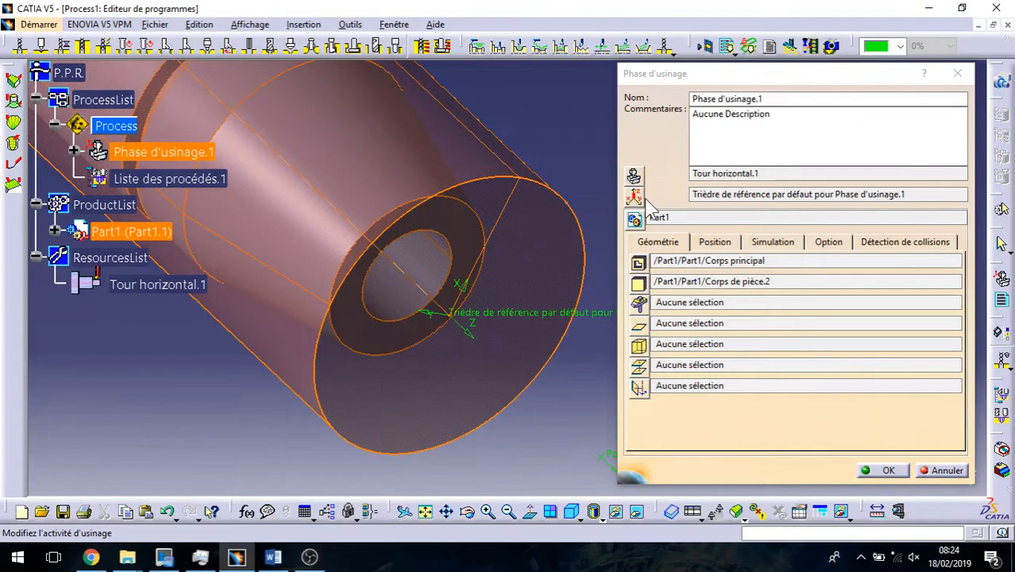
pyautogui.click(892, 470)
pyautogui.click(893, 470)
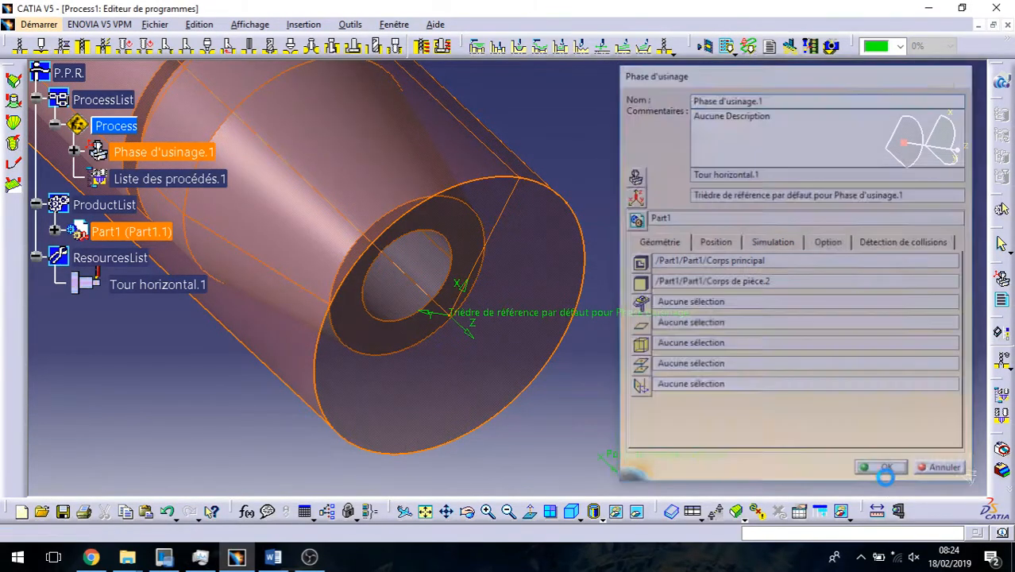
# Make the hidden profile sketch of the revolved part visible again alongside the stock.
pyautogui.moveTo(683, 386); pyautogui.dragTo(503, 389, button='middle')
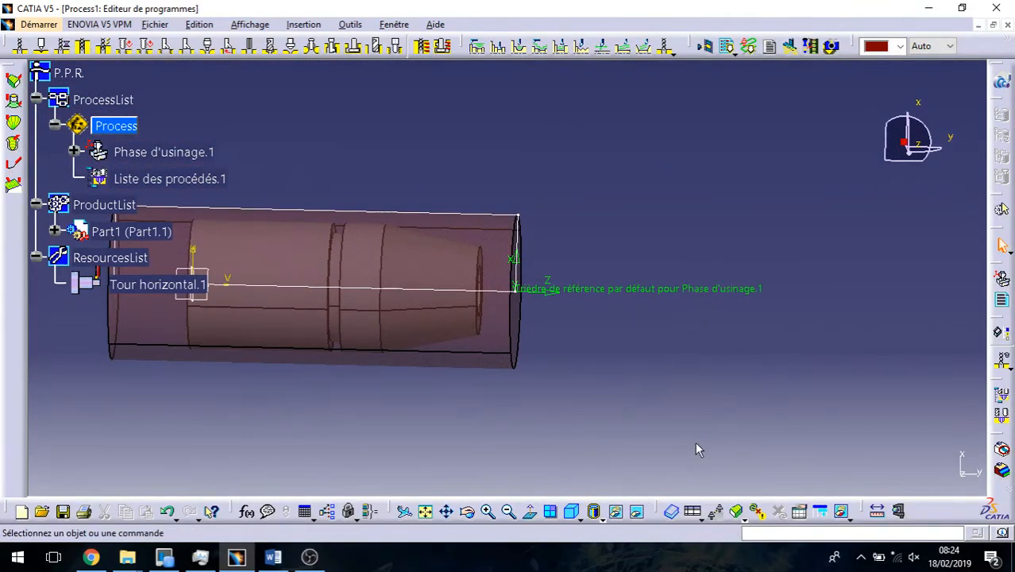
pyautogui.click(636, 512)
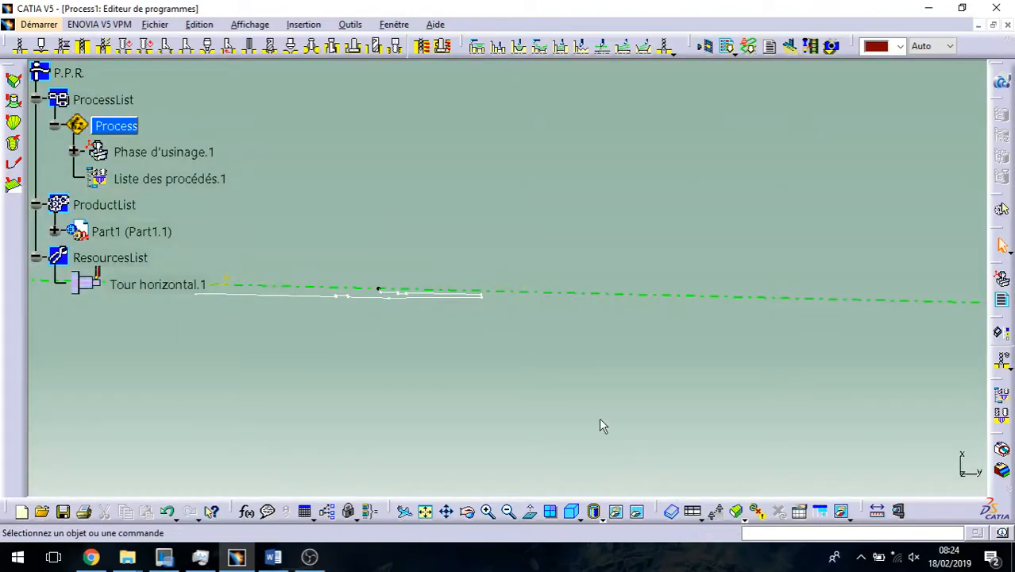
pyautogui.rightClick(465, 300)
pyautogui.click(502, 347)
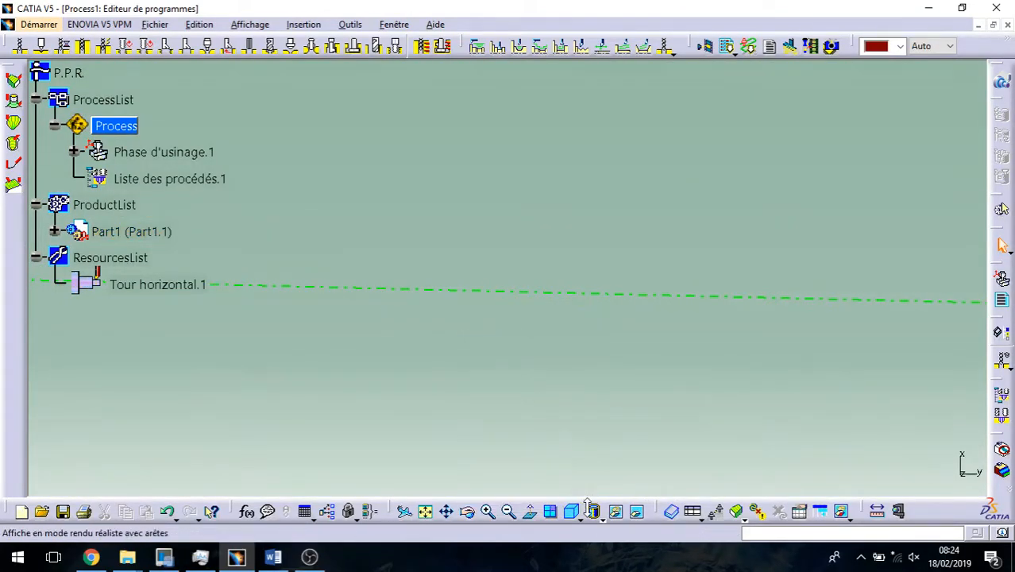
pyautogui.click(637, 511)
pyautogui.moveTo(512, 422)
pyautogui.mouseDown(button='middle')
pyautogui.moveTo(482, 294)
pyautogui.moveTo(557, 467)
pyautogui.moveTo(505, 451)
pyautogui.moveTo(505, 439)
pyautogui.mouseUp(button='middle')
pyautogui.moveTo(404, 293); pyautogui.dragTo(399, 335, button='middle')
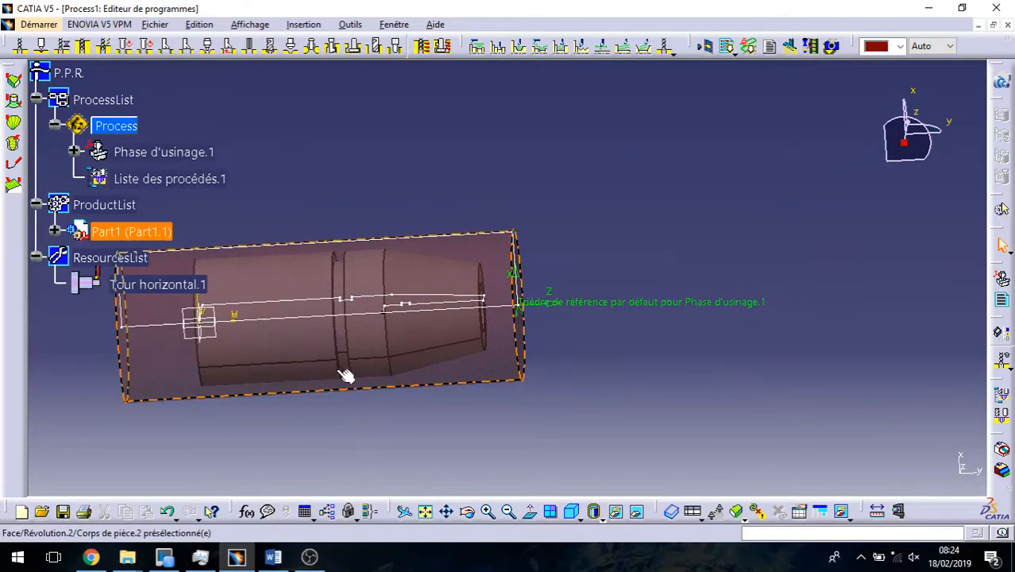
# Open Part1 for editing and change the support of Esquisse.1 under Révolution.1 to Plan xy.
pyautogui.doubleClick(474, 298)
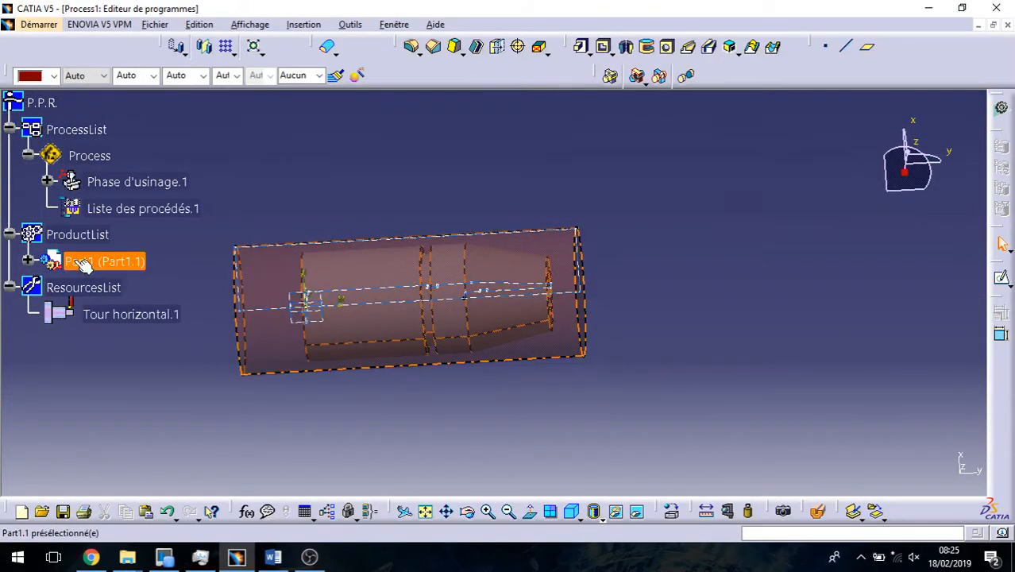
pyautogui.click(28, 260)
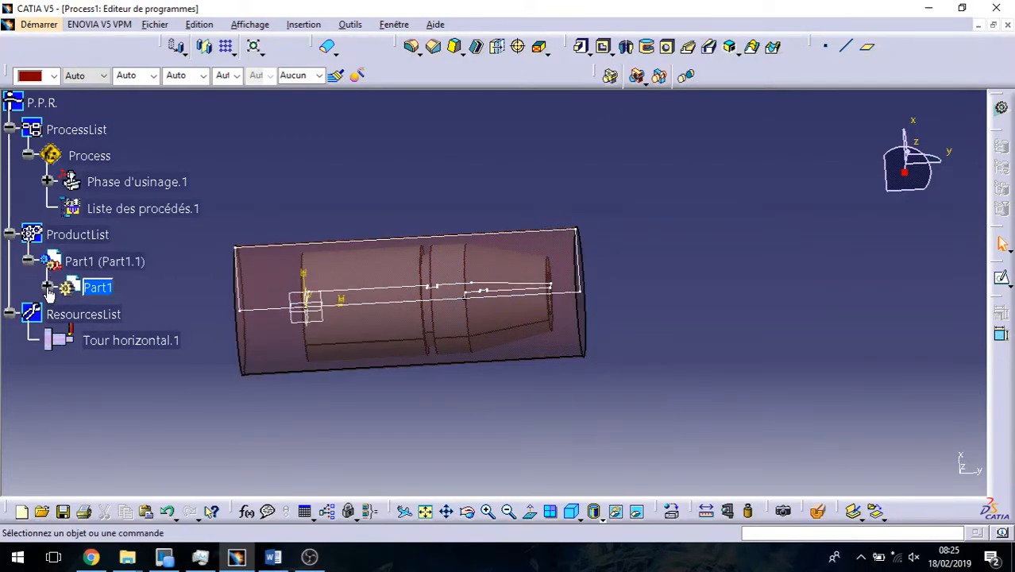
pyautogui.click(47, 287)
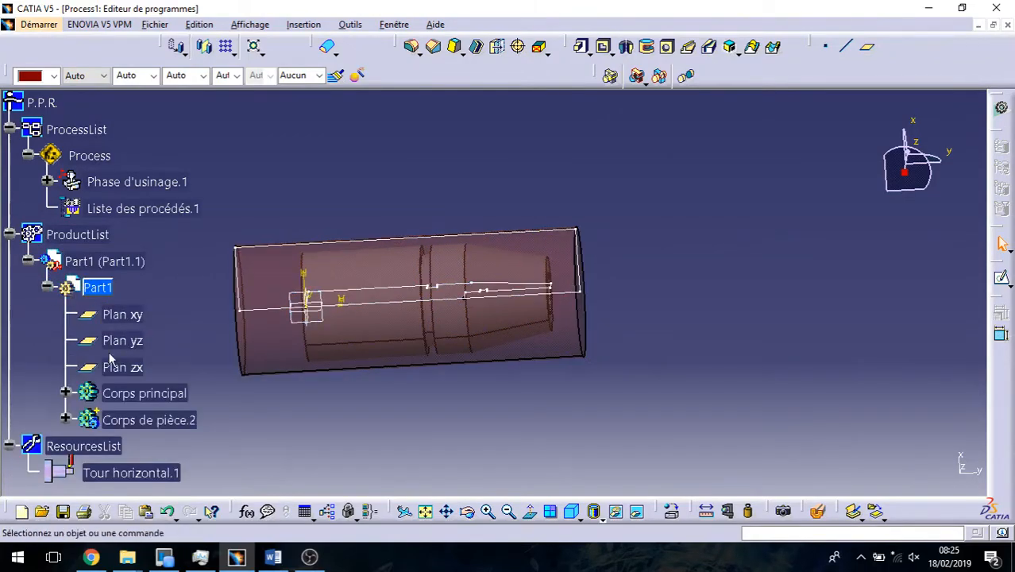
pyautogui.click(65, 393)
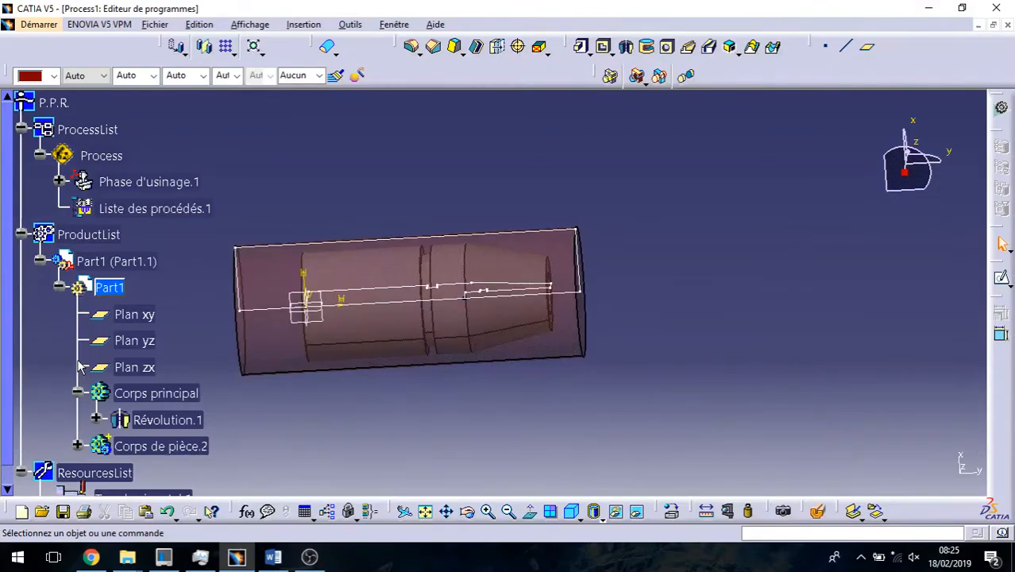
pyautogui.moveTo(325, 422); pyautogui.dragTo(355, 312, button='middle')
pyautogui.moveTo(473, 316)
pyautogui.mouseDown(button='middle')
pyautogui.moveTo(464, 289)
pyautogui.moveTo(466, 300)
pyautogui.mouseUp(button='middle')
pyautogui.click(96, 420)
pyautogui.rightClick(183, 459)
pyautogui.moveTo(227, 439)
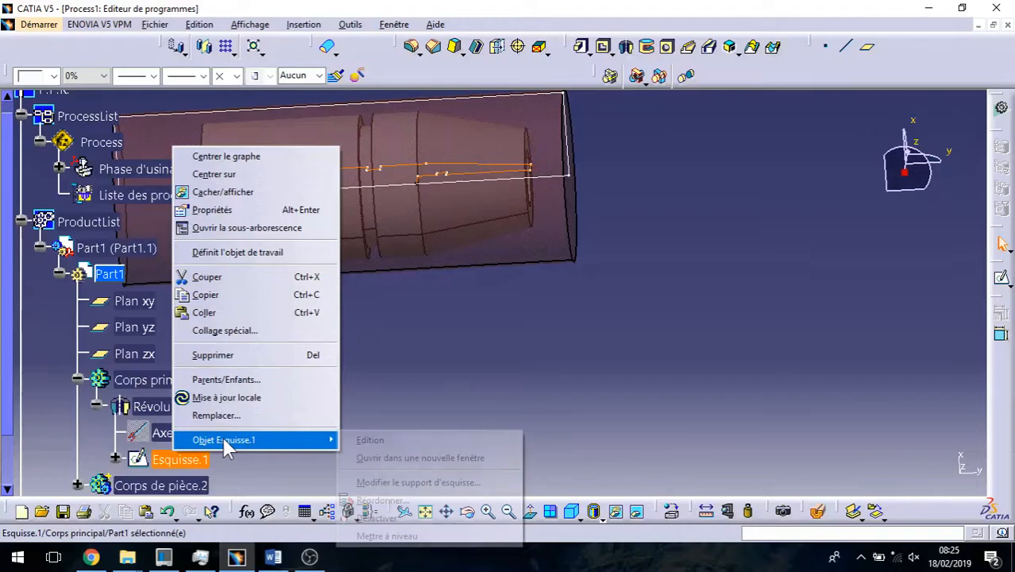
pyautogui.click(418, 482)
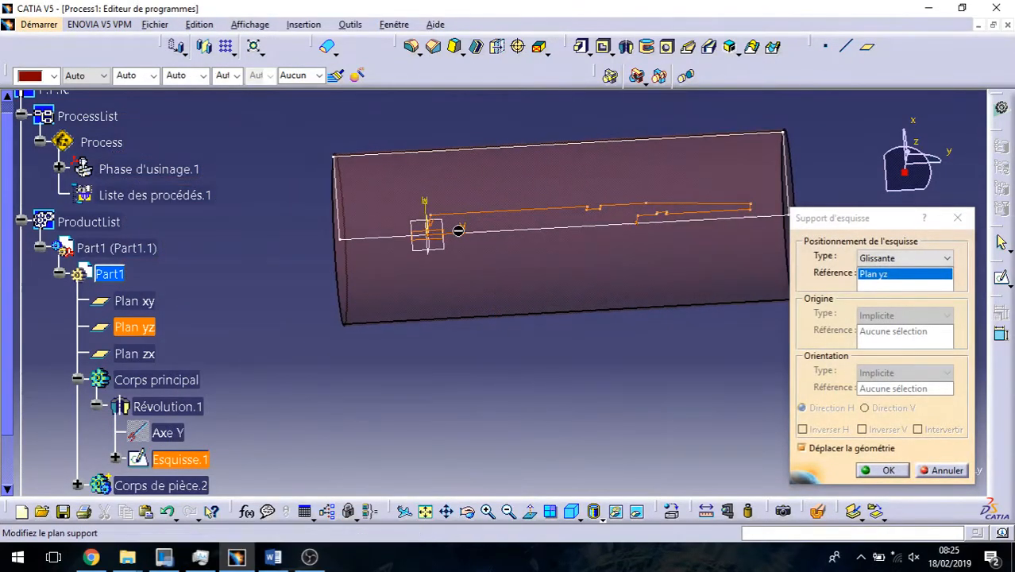
pyautogui.click(449, 228)
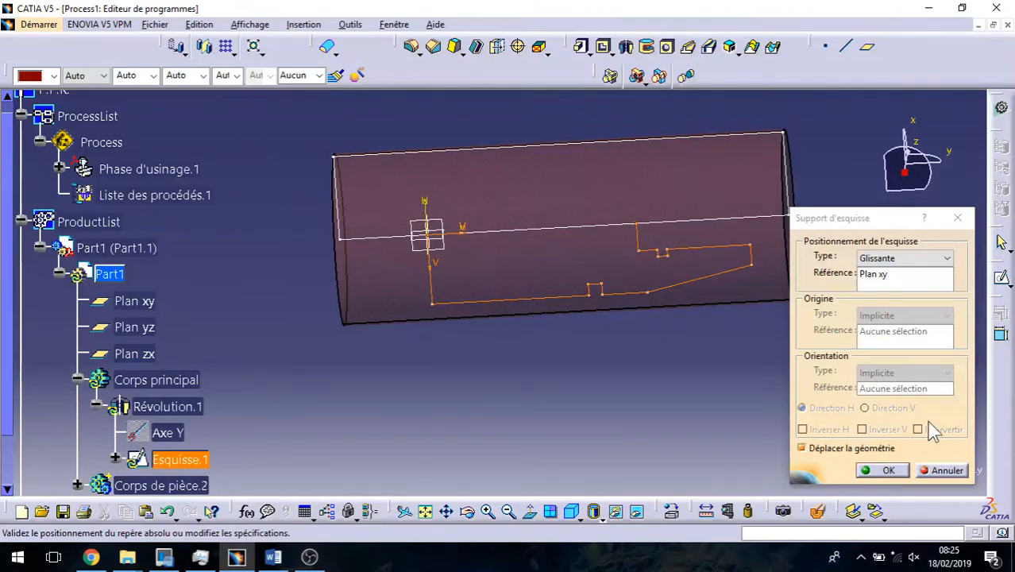
pyautogui.click(888, 473)
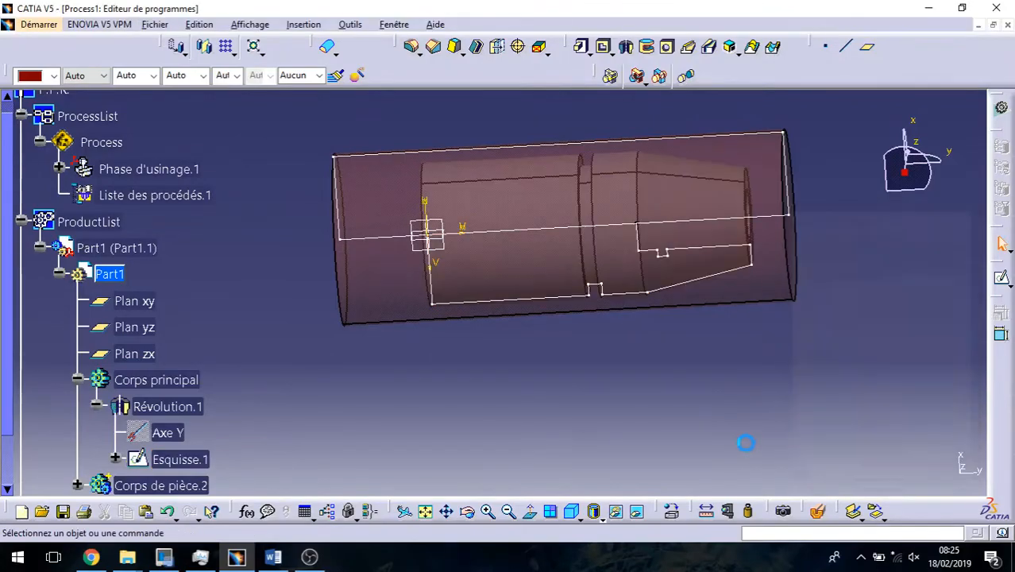
# Flip the whole Esquisse.1 profile across the revolution axis with a symmetry without duplication, and exit the sketch.
pyautogui.doubleClick(686, 280)
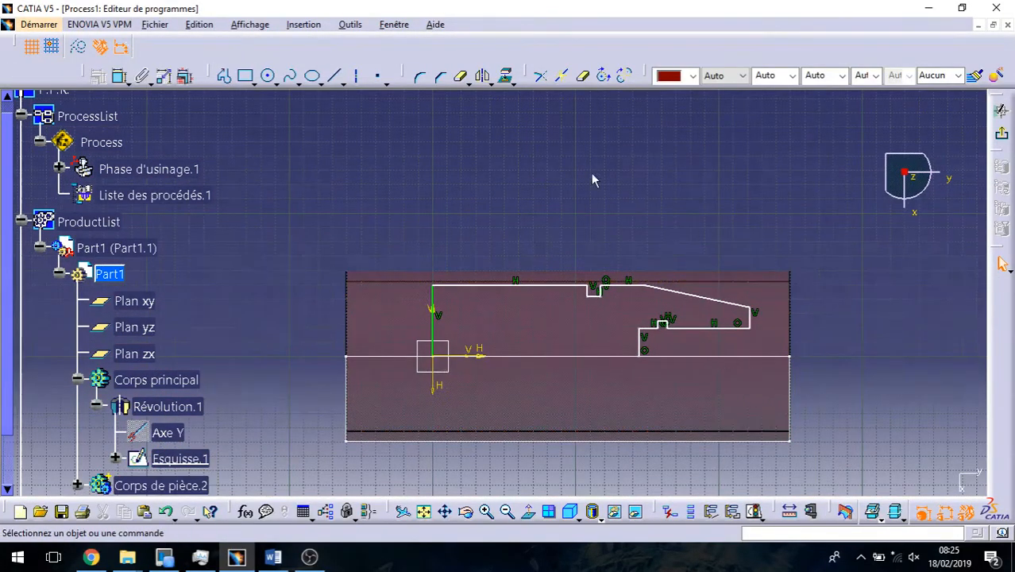
pyautogui.moveTo(833, 376)
pyautogui.mouseDown()
pyautogui.moveTo(716, 347)
pyautogui.moveTo(430, 176)
pyautogui.mouseUp()
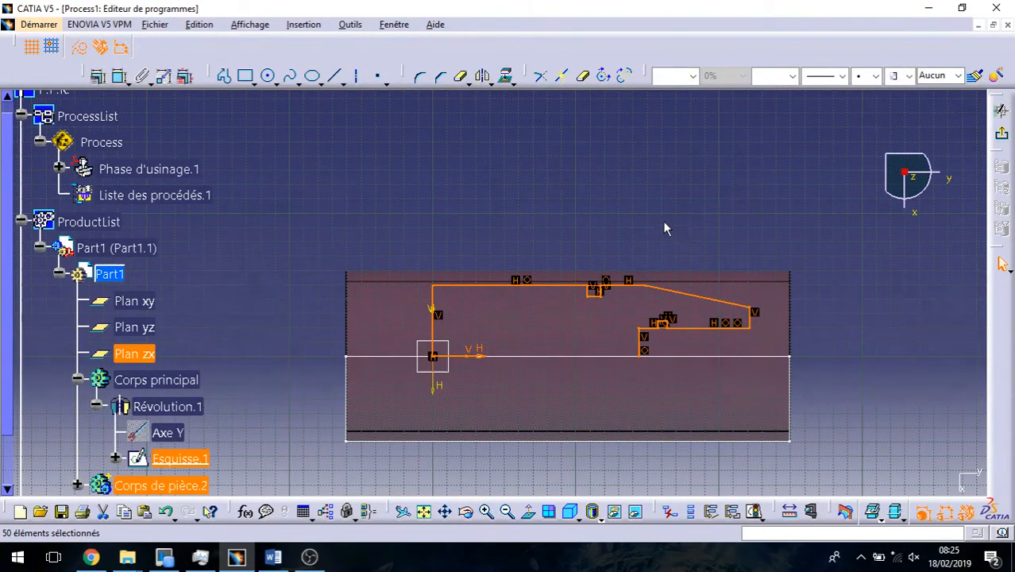
pyautogui.keyDown('ctrl'); pyautogui.click(480, 357); pyautogui.keyUp('ctrl')
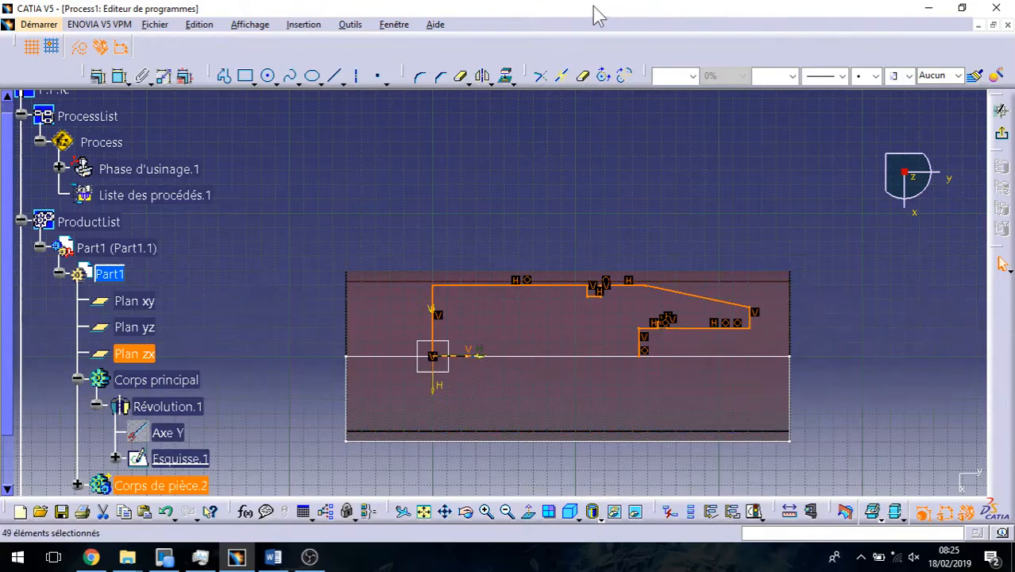
pyautogui.click(491, 83)
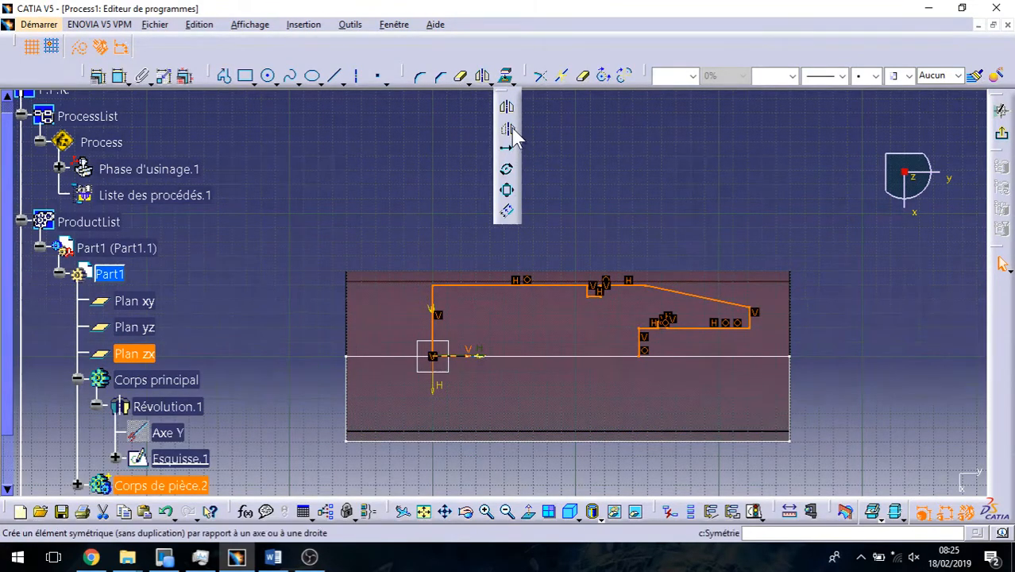
pyautogui.click(510, 131)
pyautogui.click(476, 355)
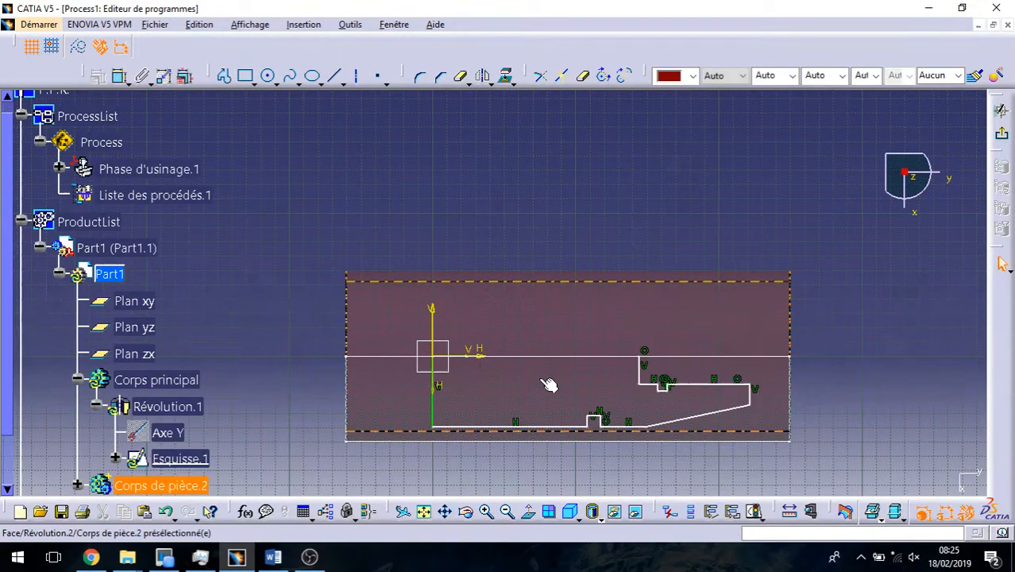
pyautogui.click(1001, 111)
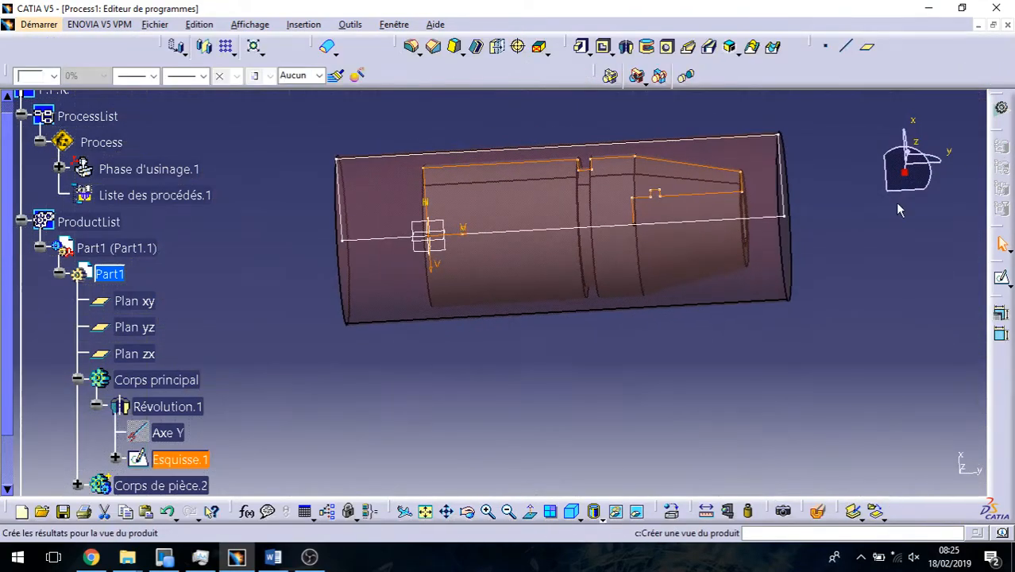
# Return to the machining environment by activating Process, and collapse the Part1 branch.
pyautogui.moveTo(700, 236); pyautogui.dragTo(264, 266, button='middle')
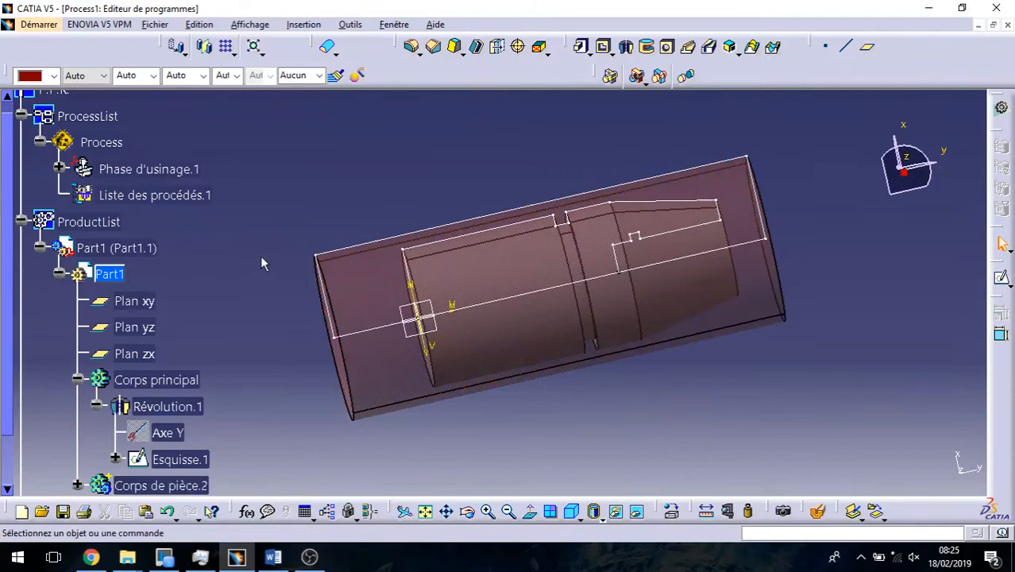
pyautogui.scroll(3, 265, 266)
pyautogui.doubleClick(145, 248)
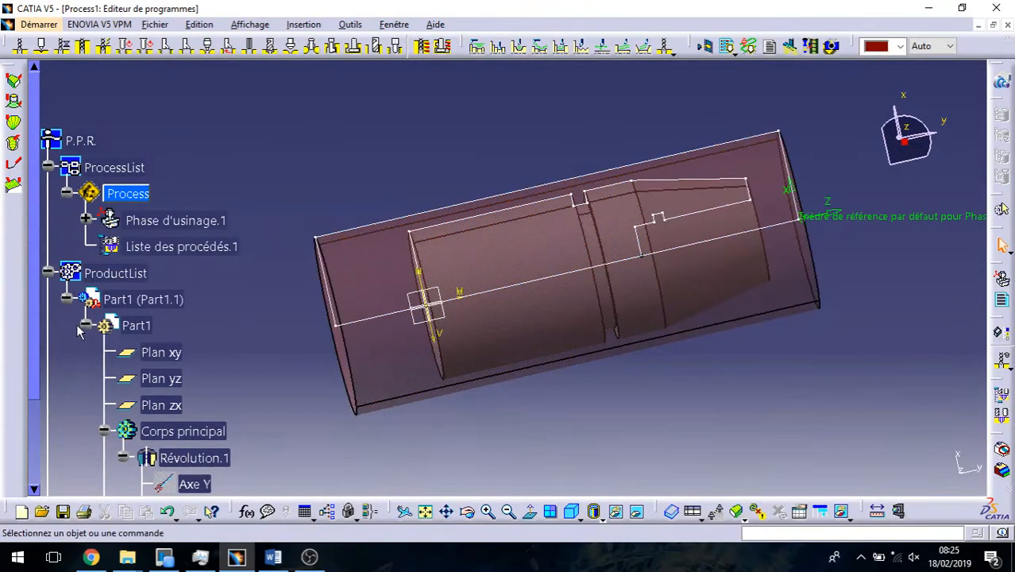
pyautogui.click(66, 299)
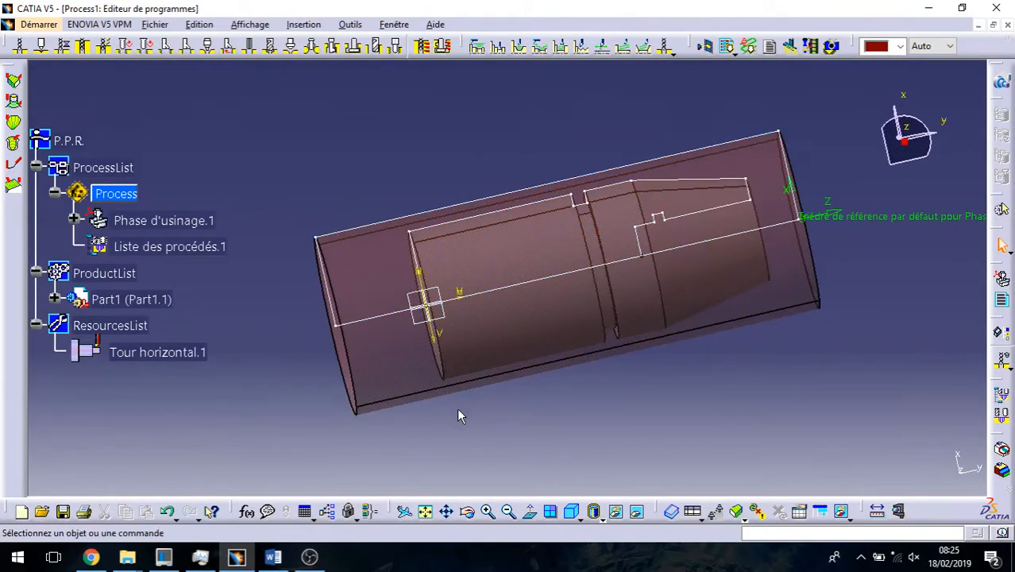
pyautogui.moveTo(690, 387); pyautogui.dragTo(618, 420, button='middle')
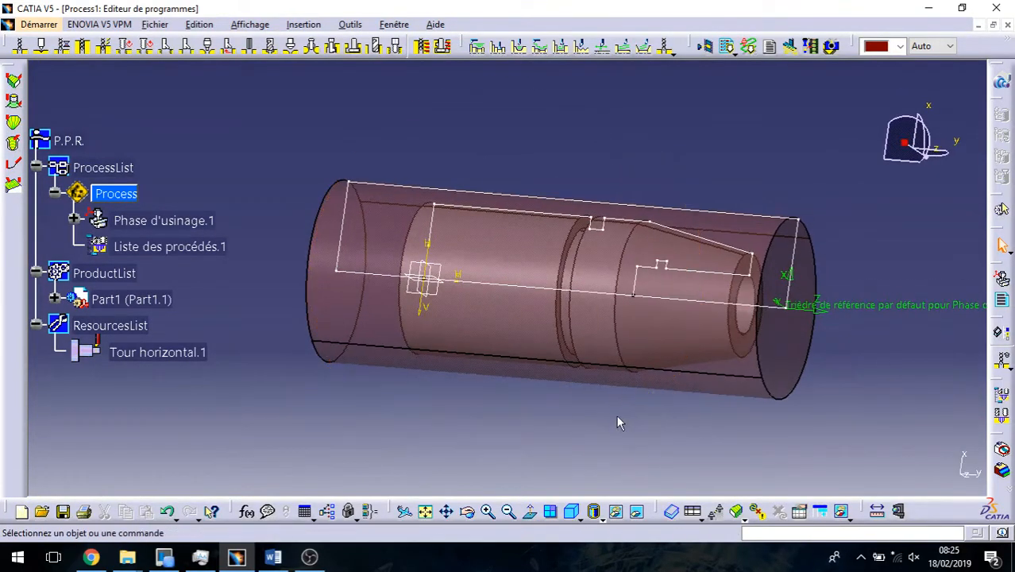
# Create a rough turning operation (Ebauche de tournage) and expand Phase d'usinage.1 down to its manufacturing program.
pyautogui.click(477, 49)
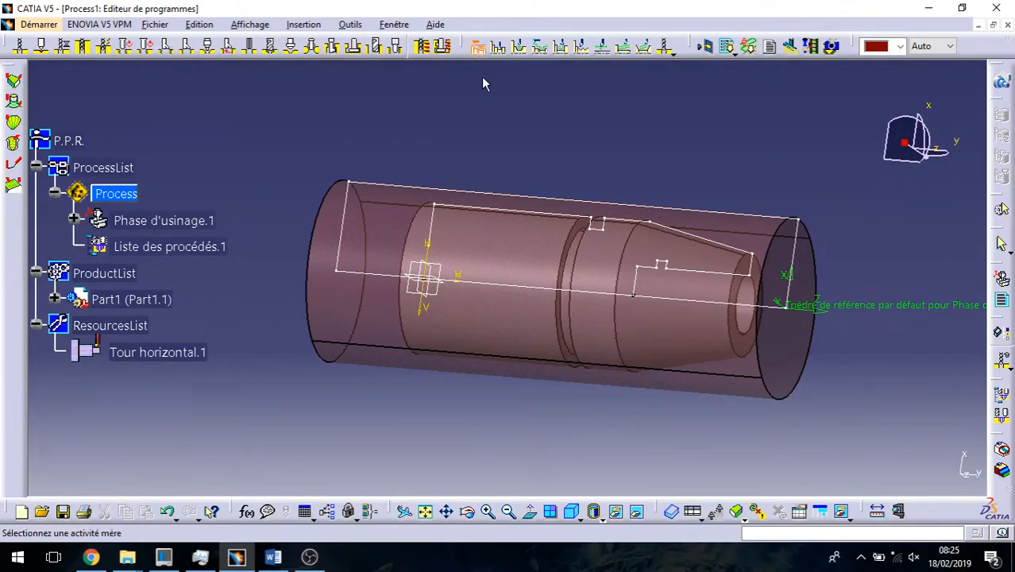
pyautogui.click(757, 237)
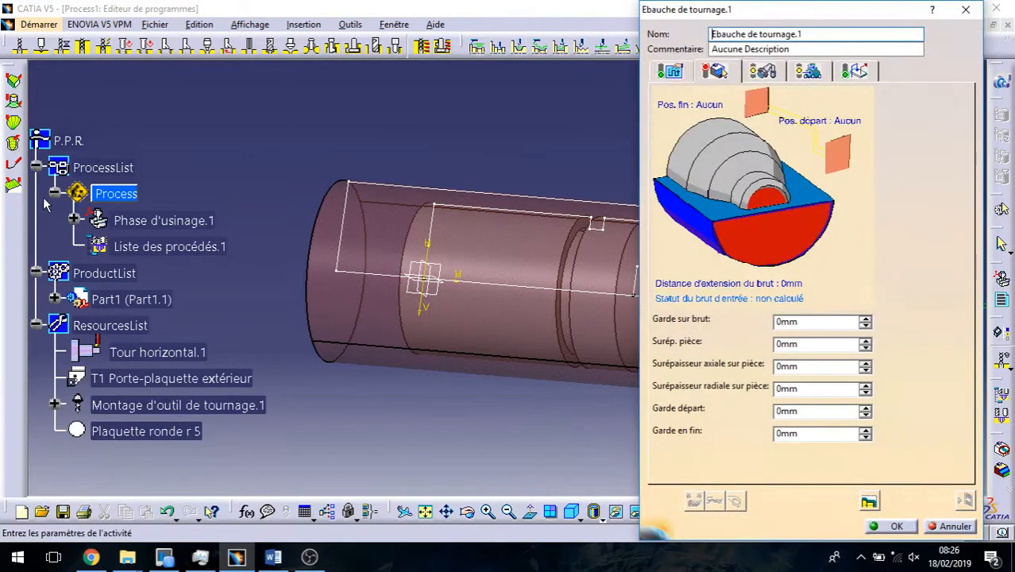
pyautogui.click(74, 220)
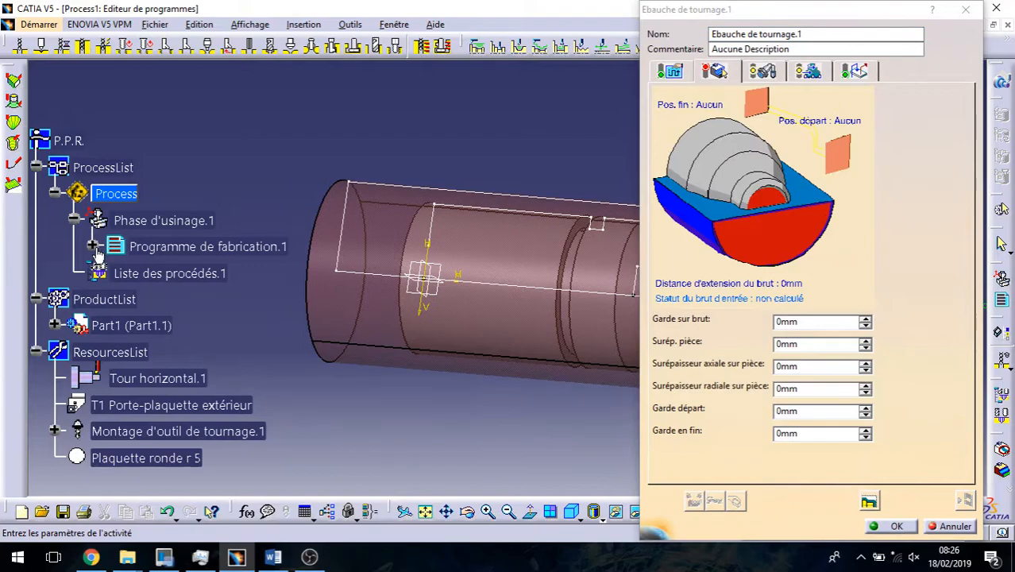
pyautogui.click(93, 247)
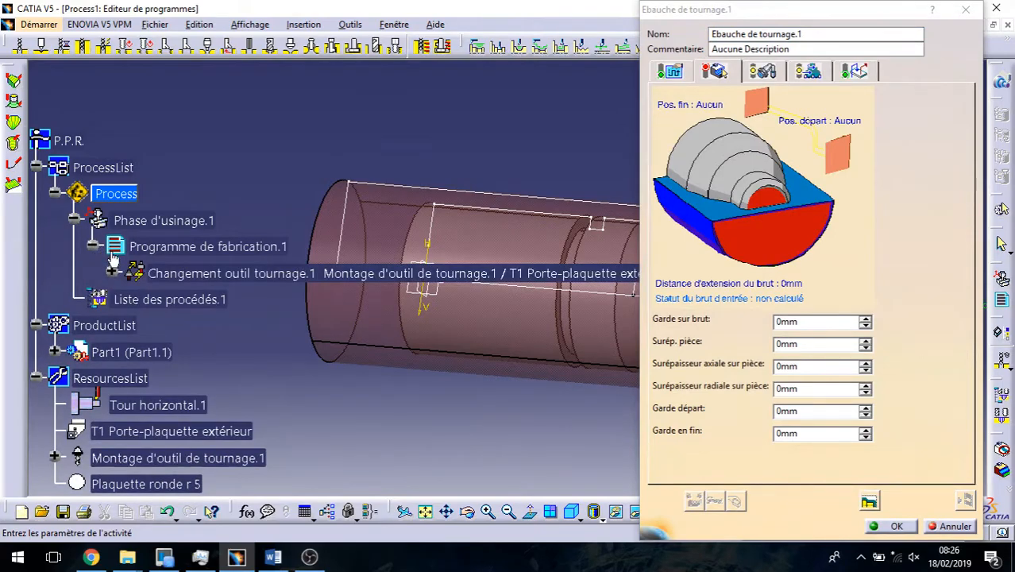
# Change the roughing tool's insert from round to the rhombic type, Plaquette rhombique r 0,5.
pyautogui.click(765, 72)
pyautogui.click(761, 137)
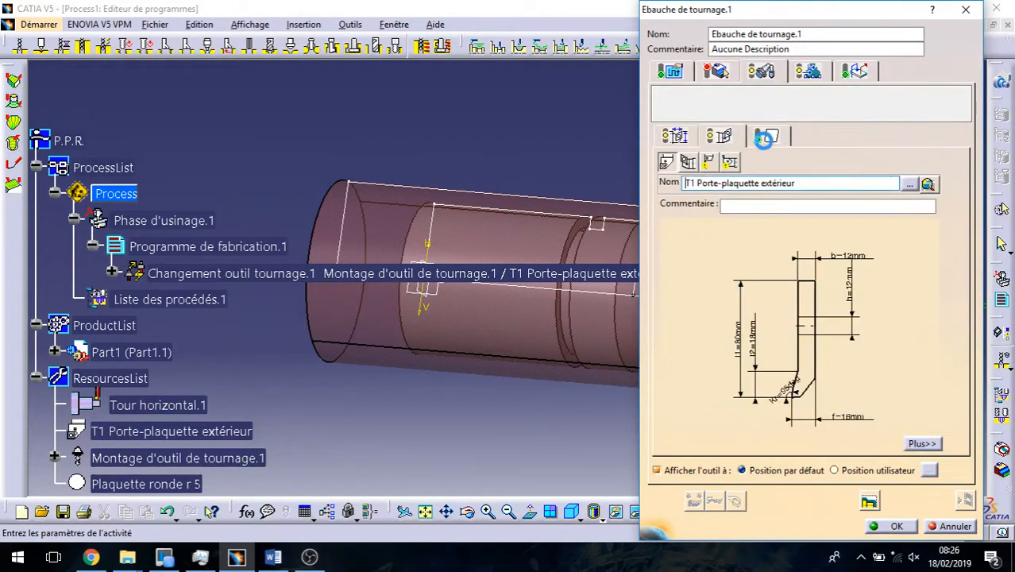
pyautogui.click(774, 139)
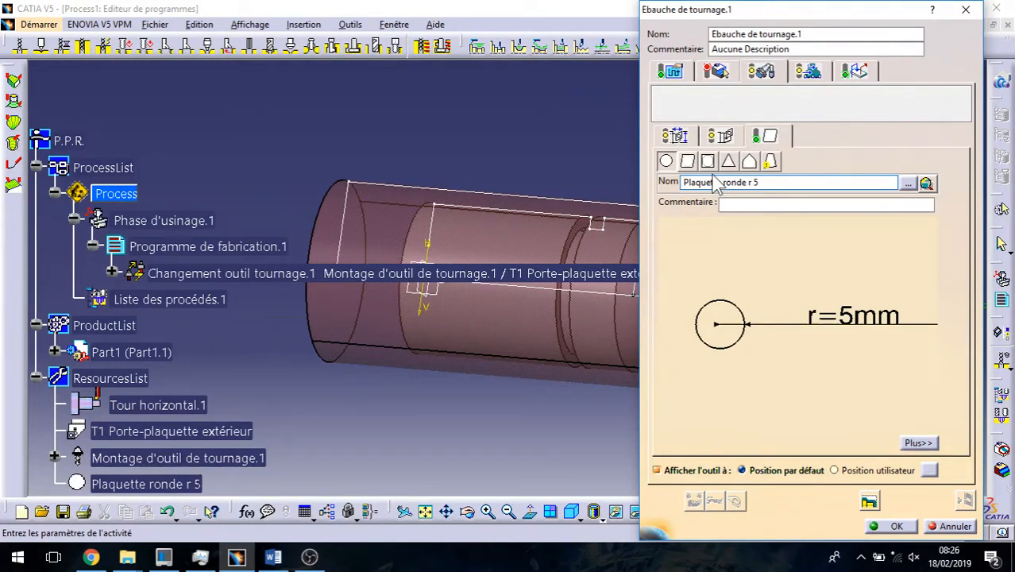
pyautogui.click(770, 162)
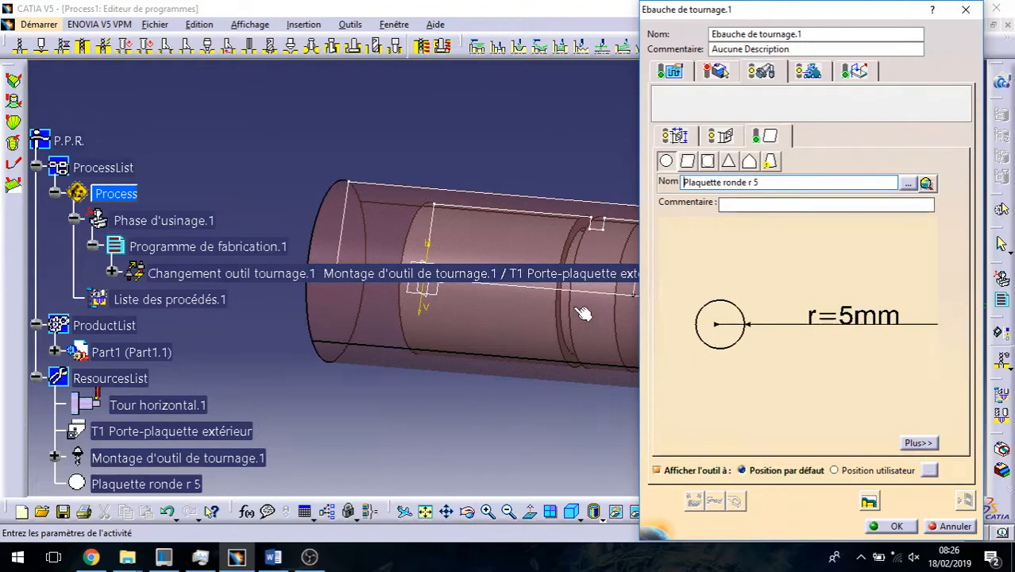
pyautogui.click(687, 162)
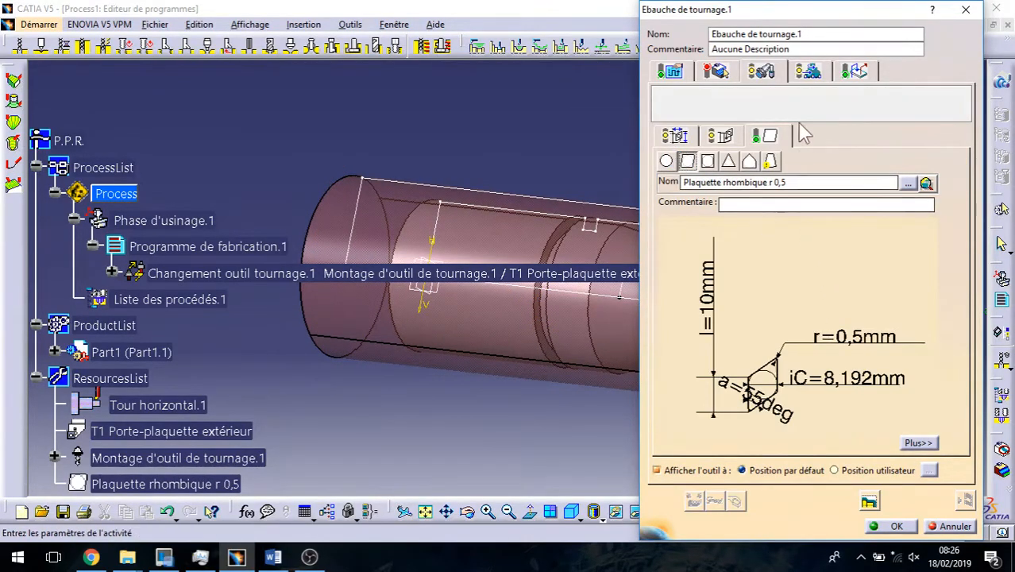
# Define the stock contour (Pièce brute) of the roughing operation from the end and outer edges of the stock's rectangular sketch.
pyautogui.click(715, 71)
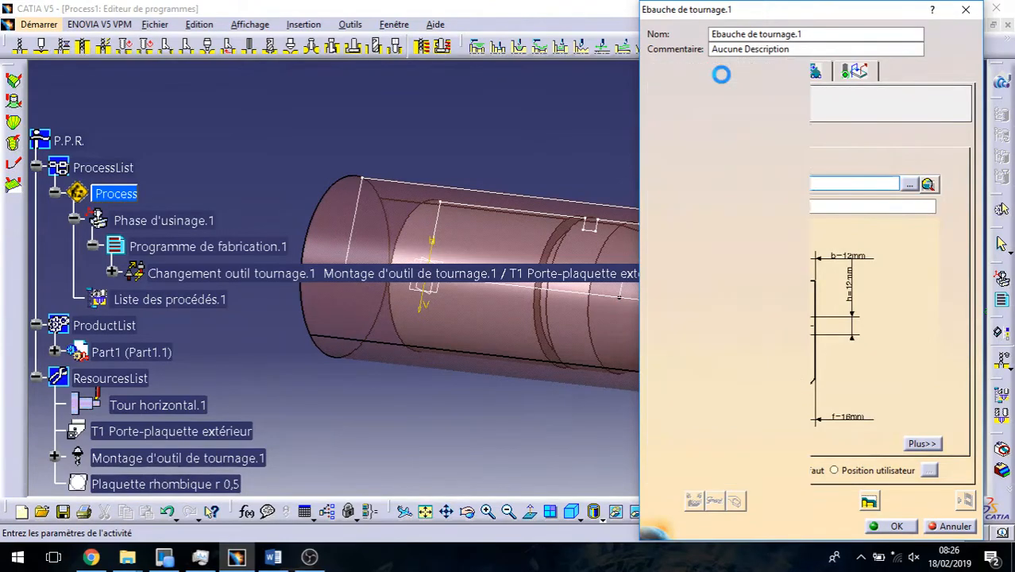
pyautogui.moveTo(537, 366); pyautogui.dragTo(521, 544, button='middle')
pyautogui.click(782, 254)
pyautogui.click(516, 486)
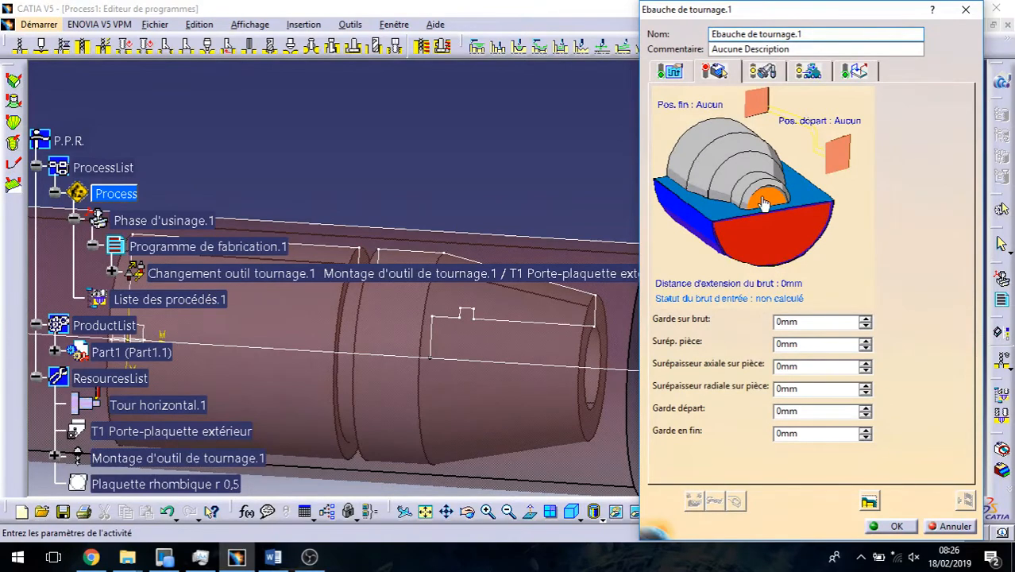
pyautogui.click(767, 247)
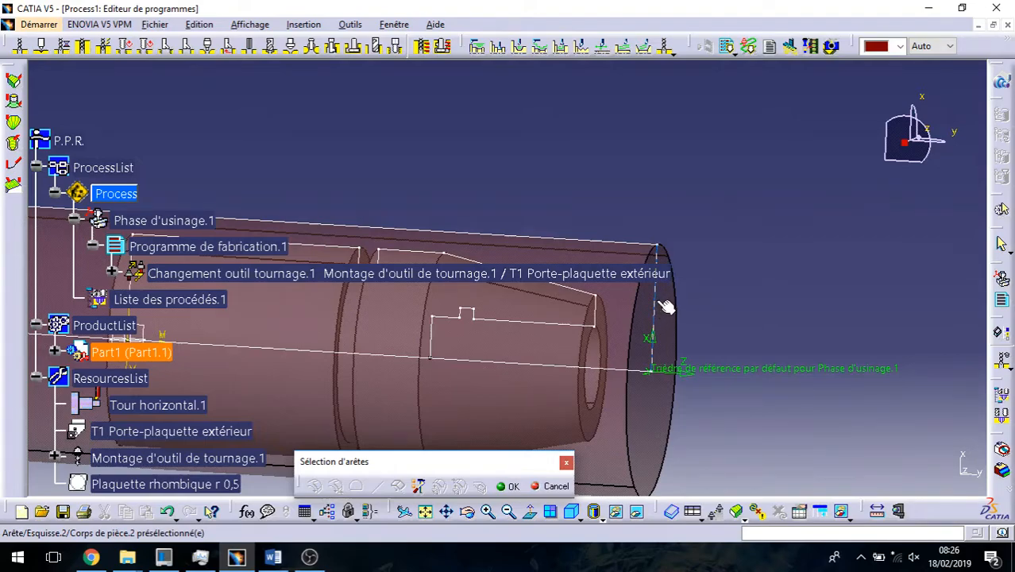
pyautogui.click(663, 309)
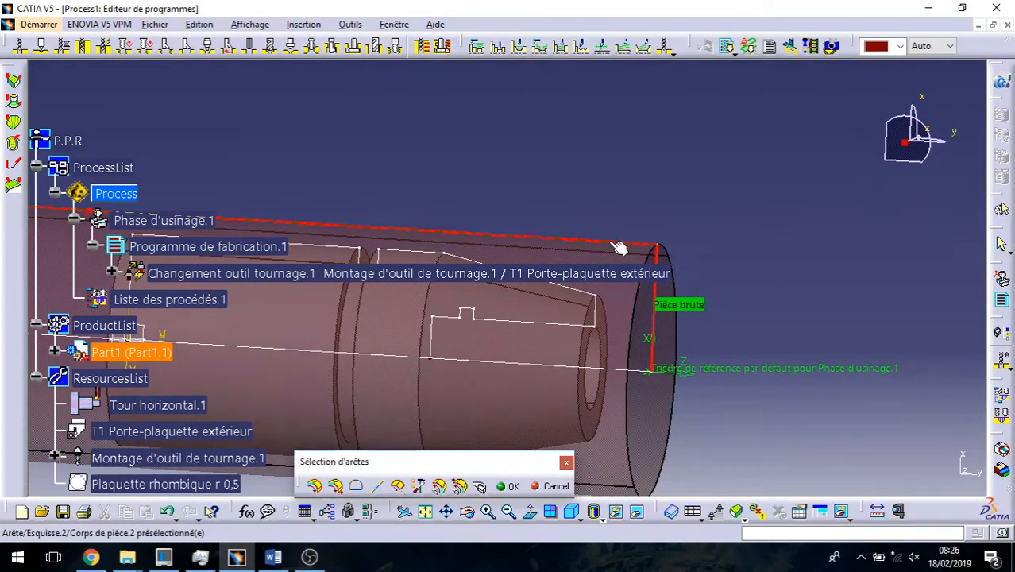
pyautogui.click(509, 486)
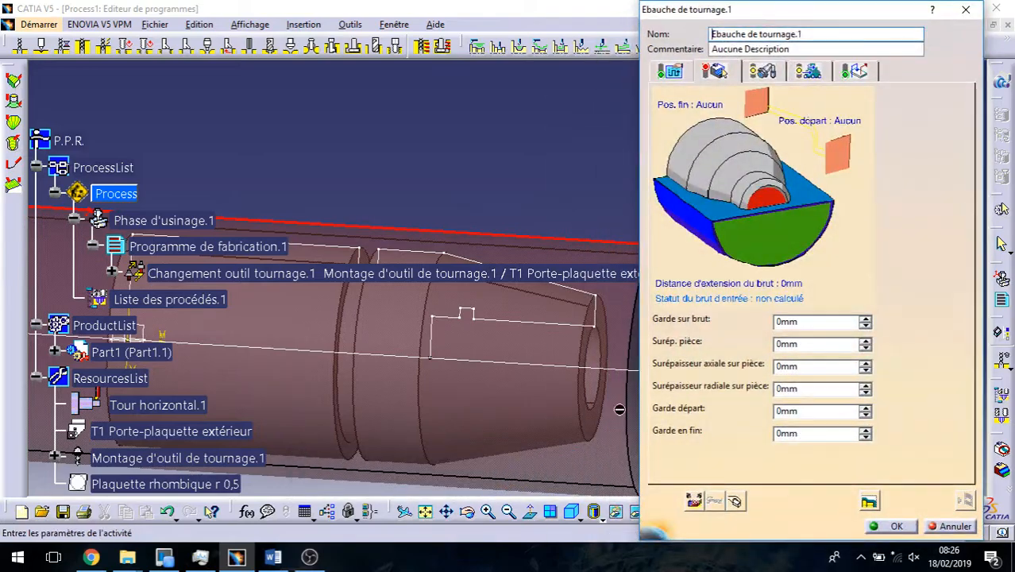
# Define the finished part contour (Pièce finie) from the profile sketch's end-face, taper, groove and outer edges.
pyautogui.click(769, 203)
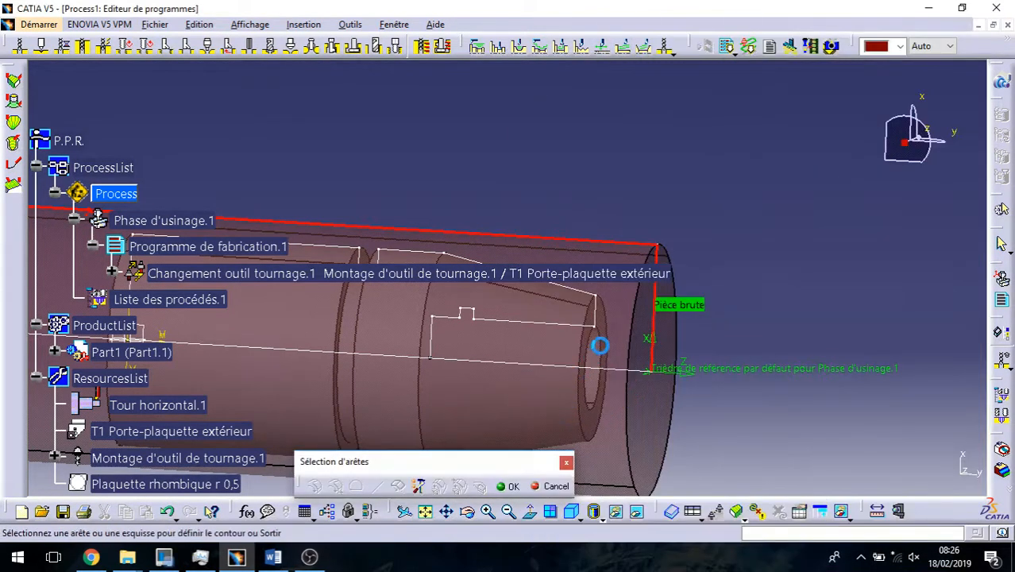
pyautogui.click(597, 314)
pyautogui.click(589, 294)
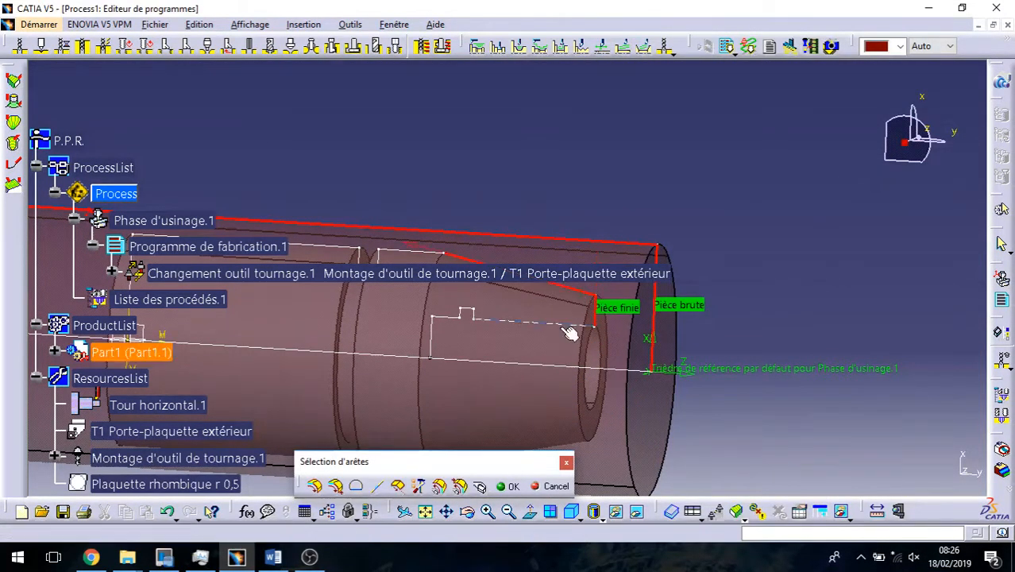
pyautogui.moveTo(530, 361); pyautogui.dragTo(1003, 430, button='middle')
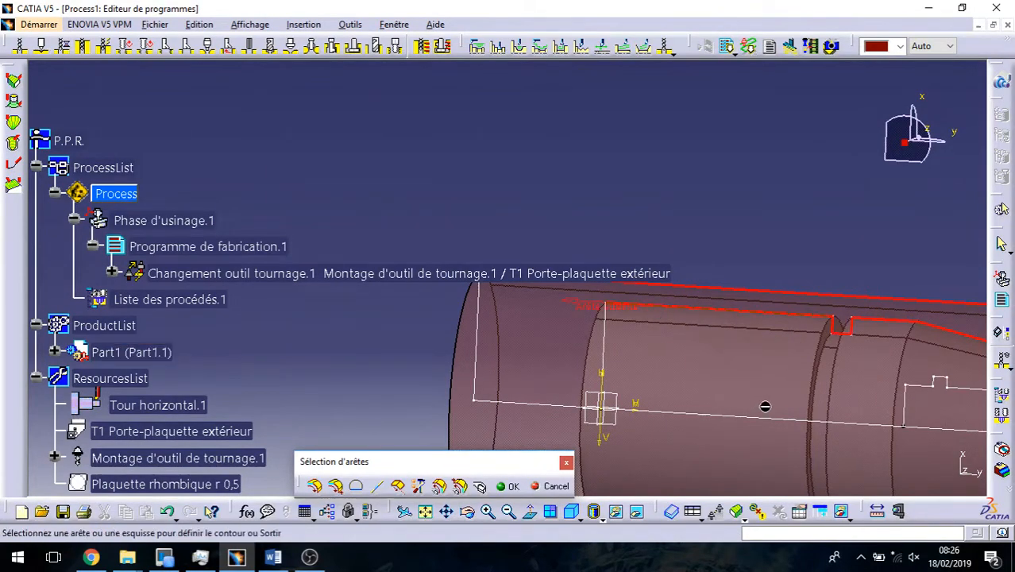
pyautogui.moveTo(766, 405); pyautogui.dragTo(542, 331, button='middle')
pyautogui.click(511, 486)
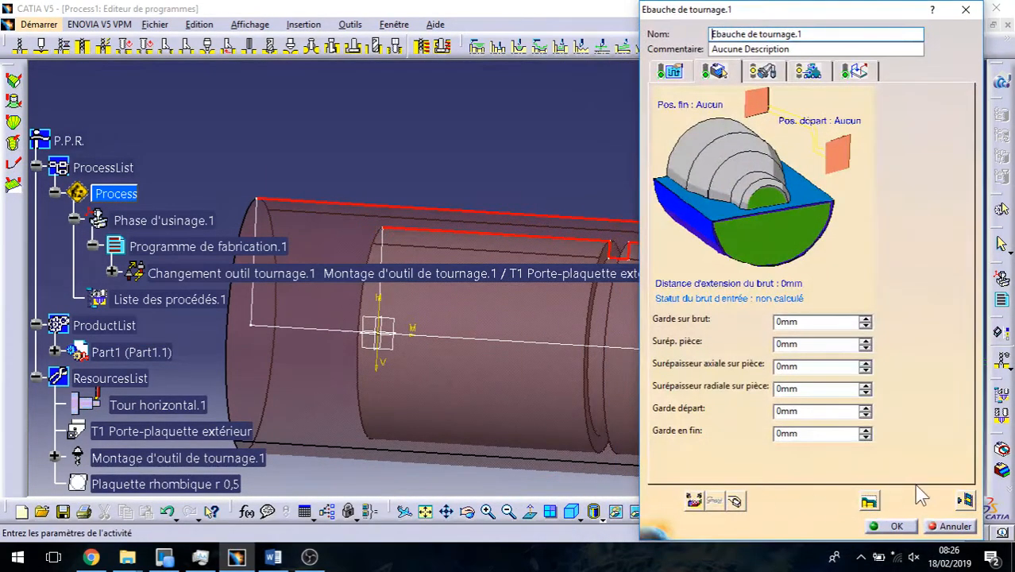
# Compute the Chariotage roughing toolpath and examine its passes around the part's tapered end.
pyautogui.click(962, 501)
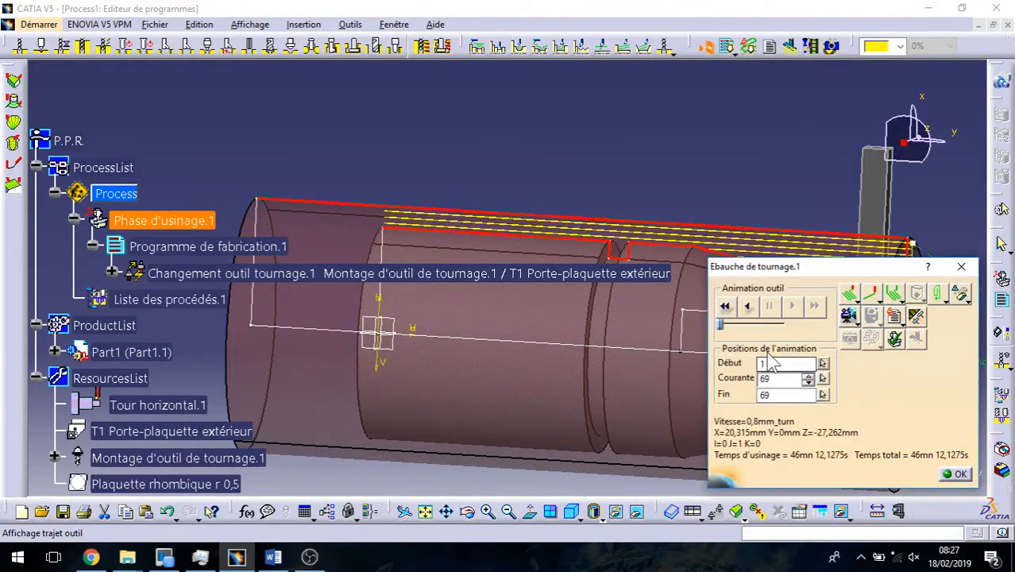
pyautogui.moveTo(613, 368); pyautogui.dragTo(553, 331, button='middle')
pyautogui.scroll(-5, 505, 323)
pyautogui.moveTo(544, 364); pyautogui.dragTo(506, 367, button='middle')
pyautogui.moveTo(616, 277); pyautogui.dragTo(642, 296, button='middle')
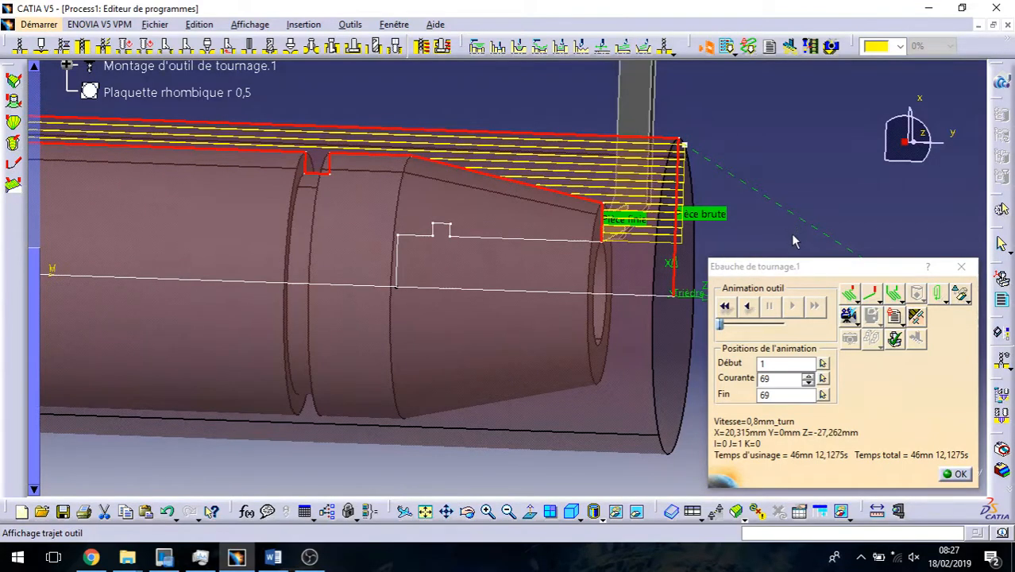
# Run the video simulation of the stock removal for the rough turning operation and close it.
pyautogui.click(847, 317)
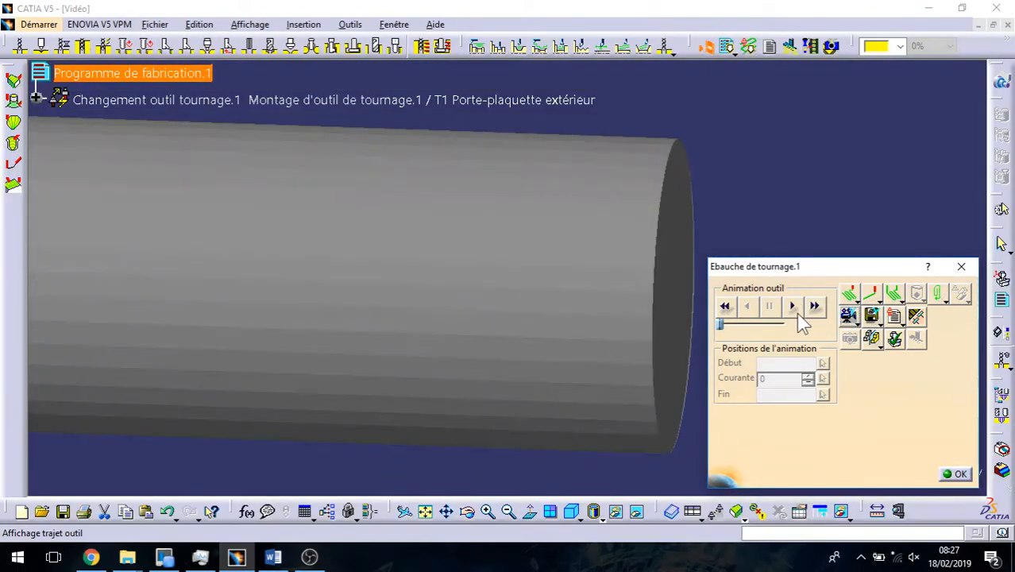
pyautogui.click(792, 306)
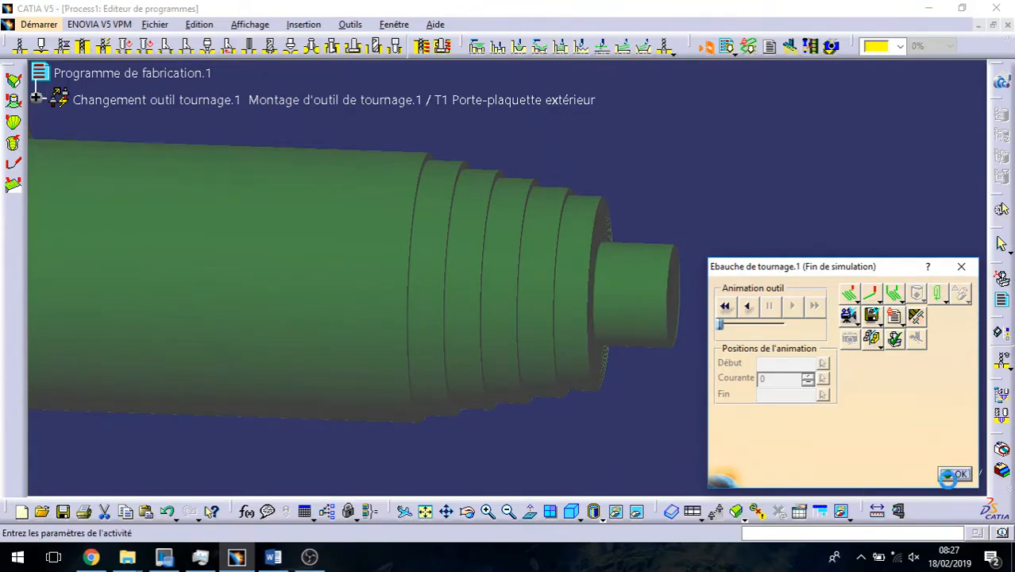
pyautogui.click(953, 475)
# Try the Dressage roughing mode (Mode d'ébauche) and replay its toolpath.
pyautogui.click(671, 73)
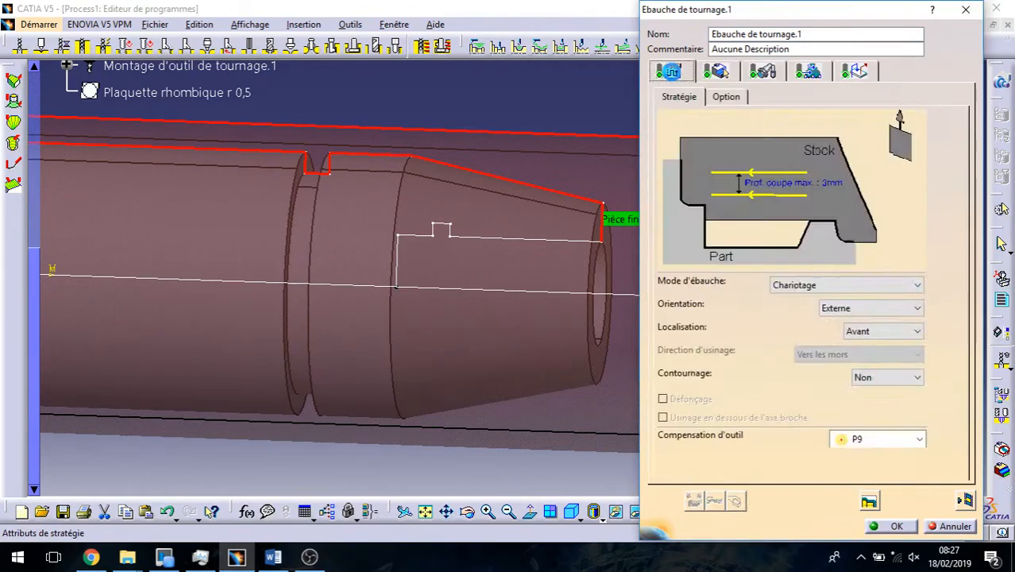
pyautogui.click(813, 286)
pyautogui.click(816, 311)
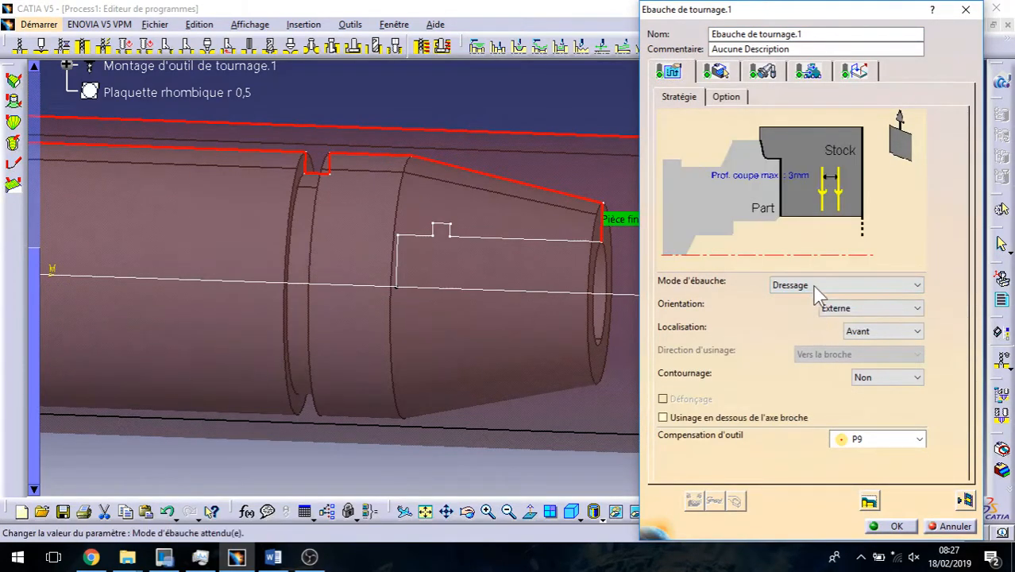
pyautogui.click(964, 501)
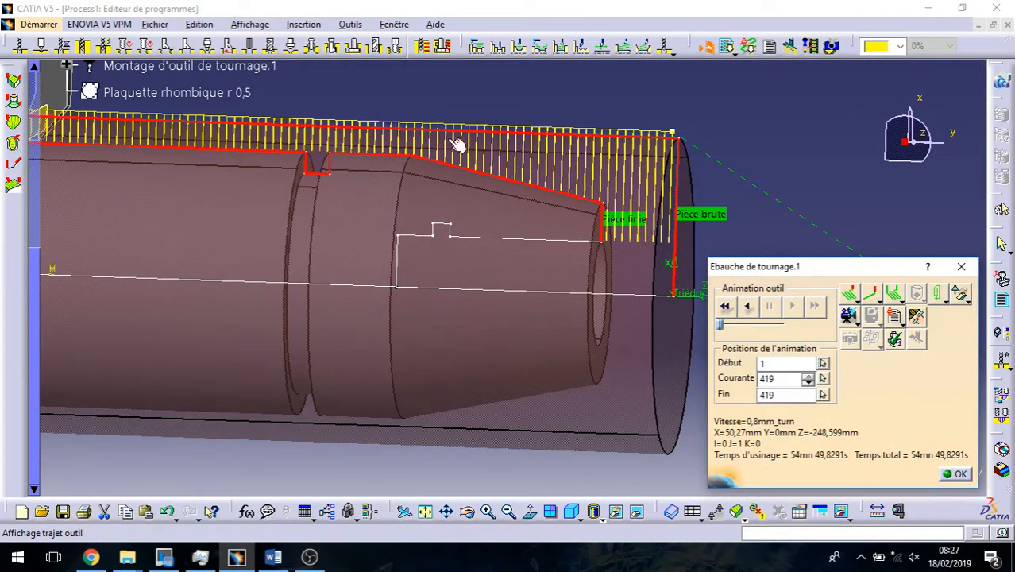
pyautogui.click(956, 475)
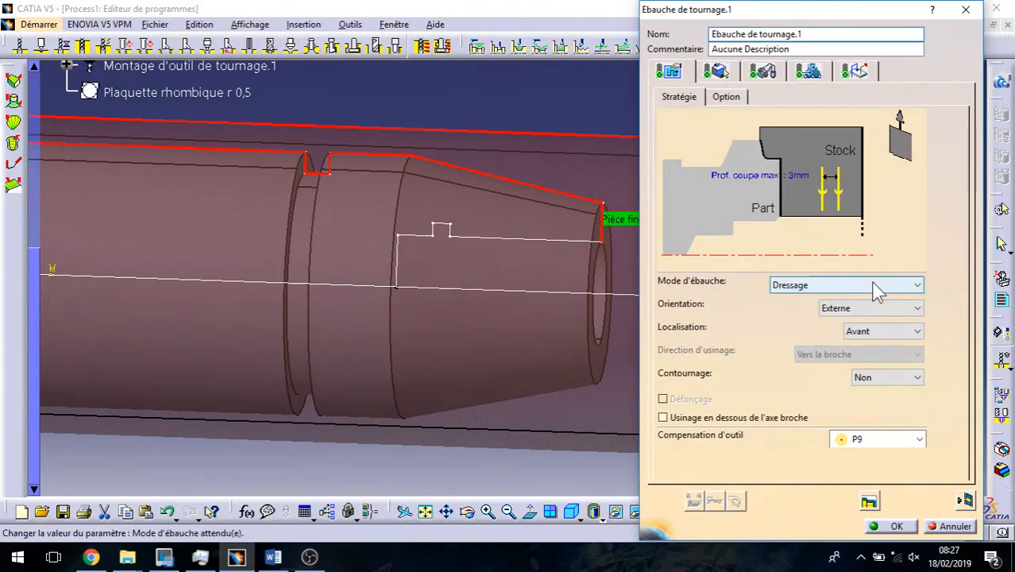
# Set the roughing mode to Contour Parallèle, checking its toolpath around the tapered end, and accept the operation.
pyautogui.click(872, 284)
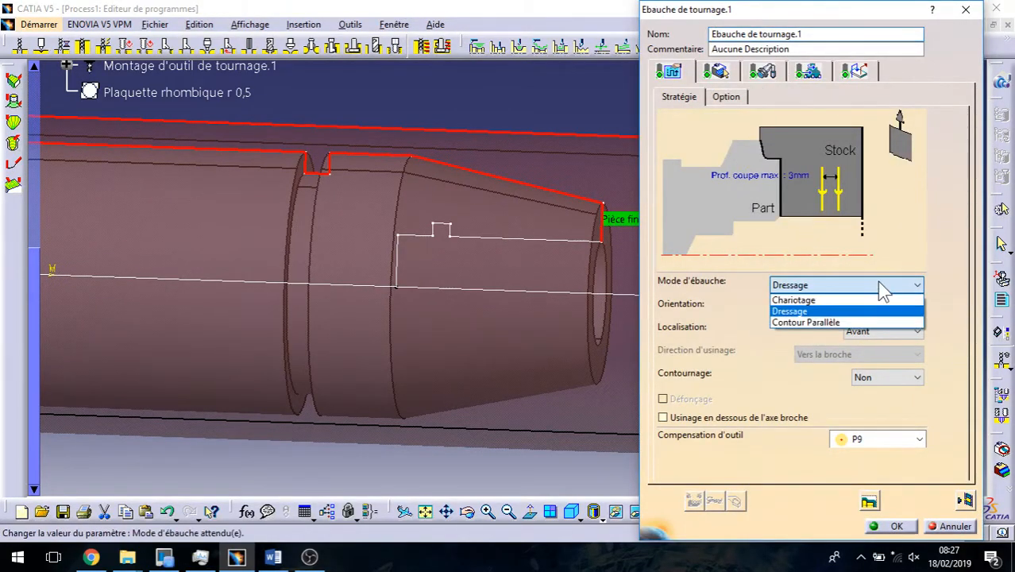
pyautogui.click(838, 323)
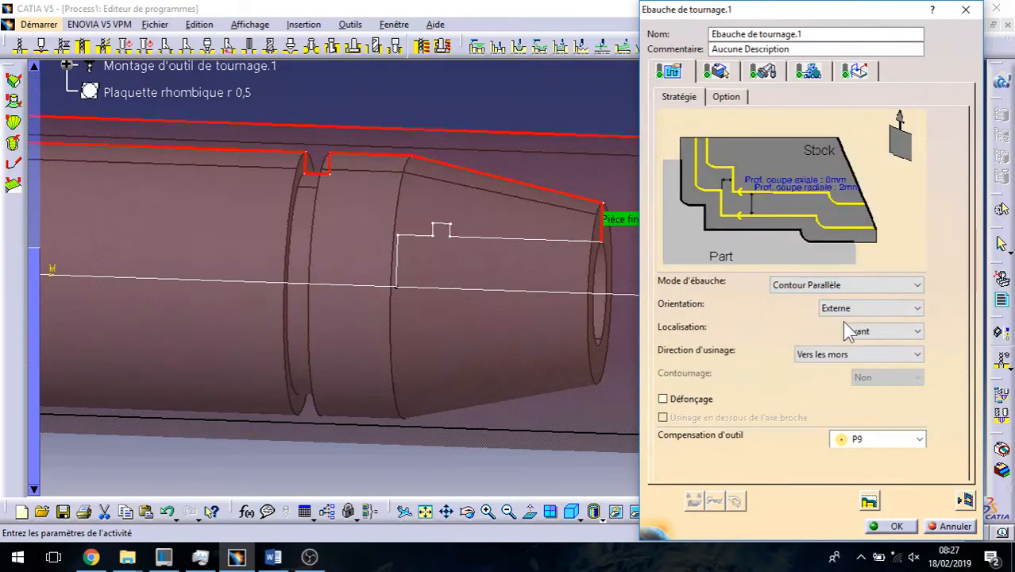
pyautogui.moveTo(526, 277); pyautogui.dragTo(432, 302, button='middle')
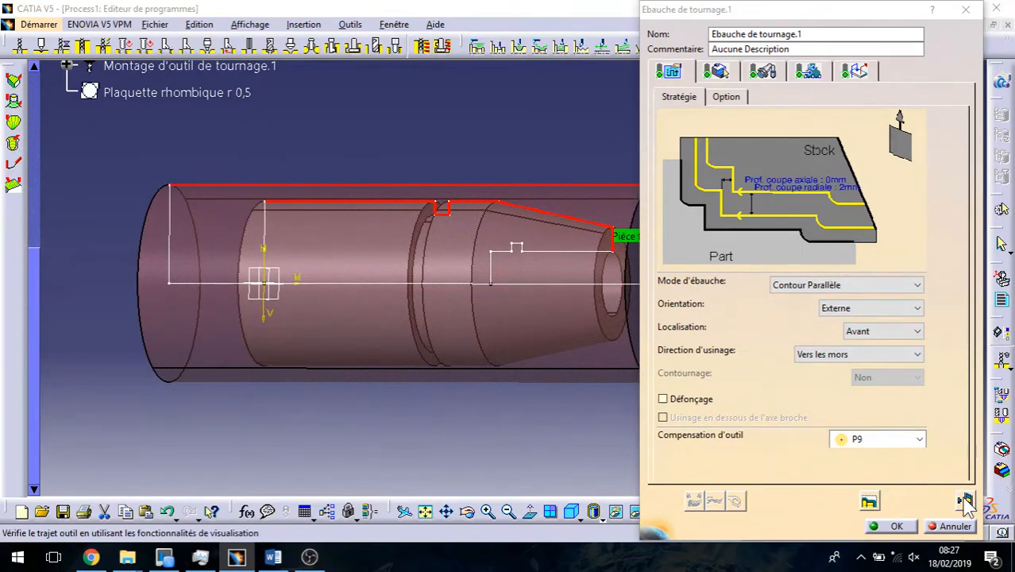
pyautogui.click(965, 500)
pyautogui.moveTo(605, 245); pyautogui.dragTo(635, 163, button='middle')
pyautogui.moveTo(636, 163); pyautogui.dragTo(619, 254, button='middle')
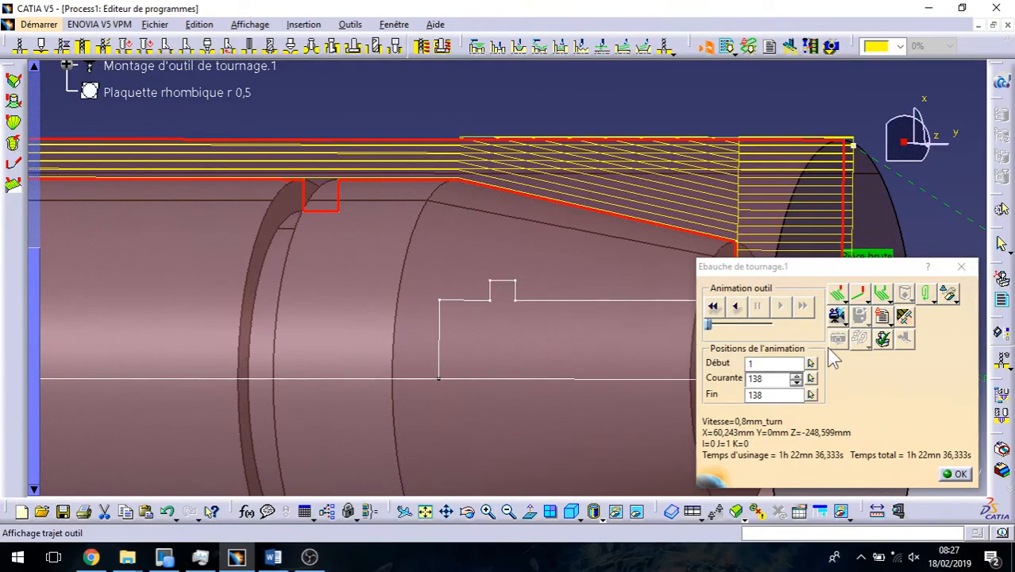
pyautogui.moveTo(407, 193); pyautogui.dragTo(424, 289, button='middle')
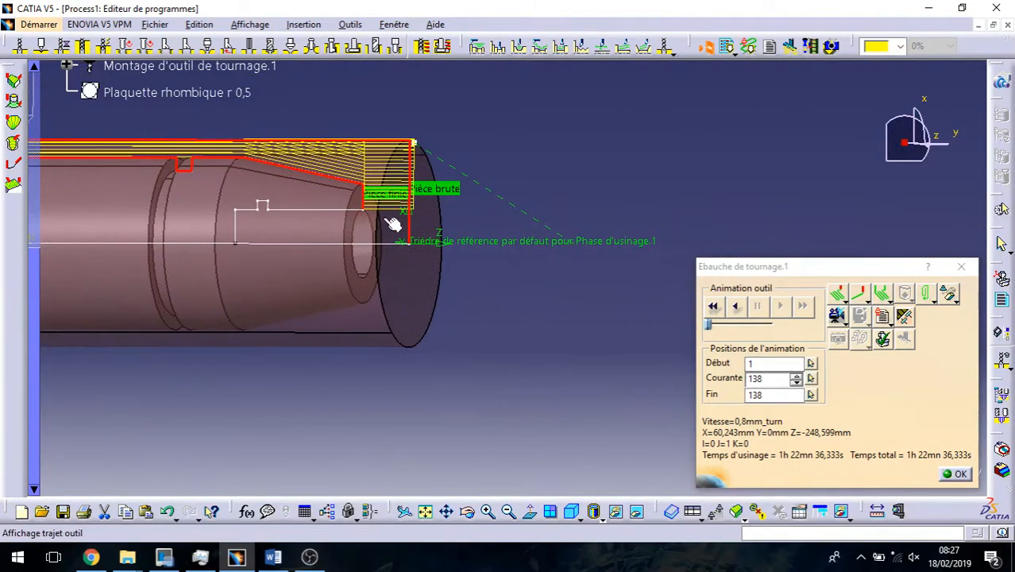
pyautogui.moveTo(510, 277); pyautogui.dragTo(462, 303, button='middle')
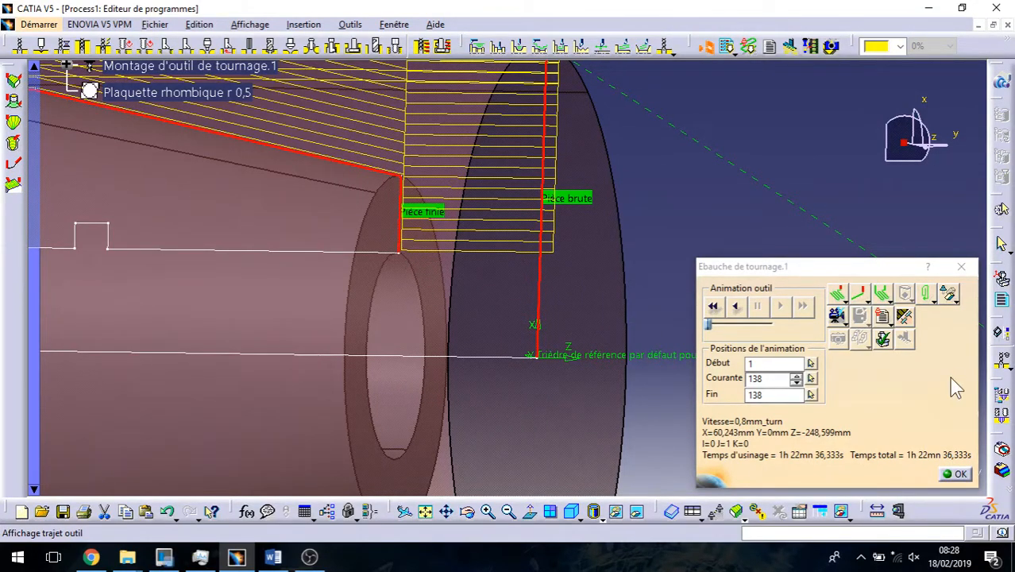
pyautogui.click(959, 472)
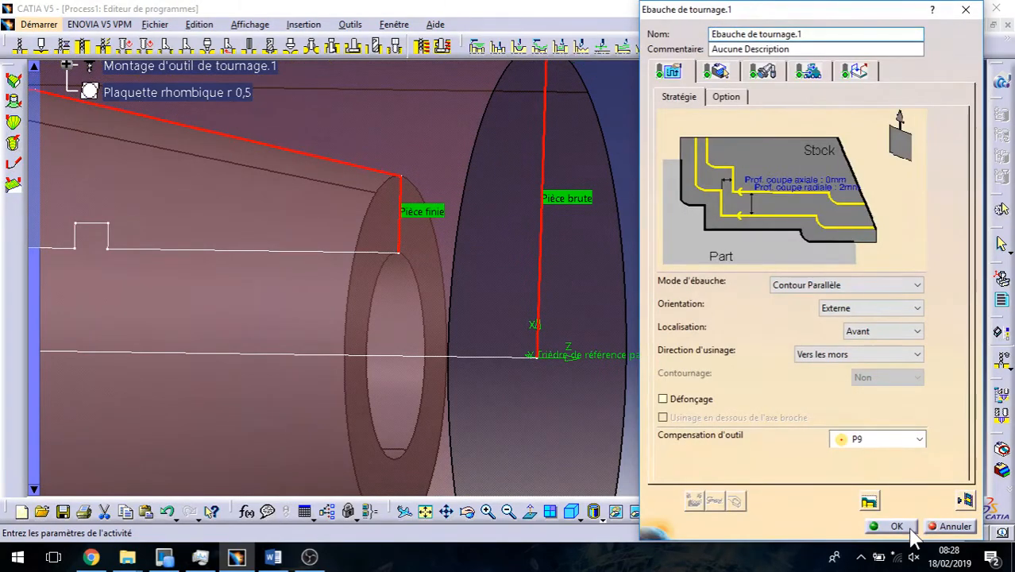
pyautogui.click(893, 526)
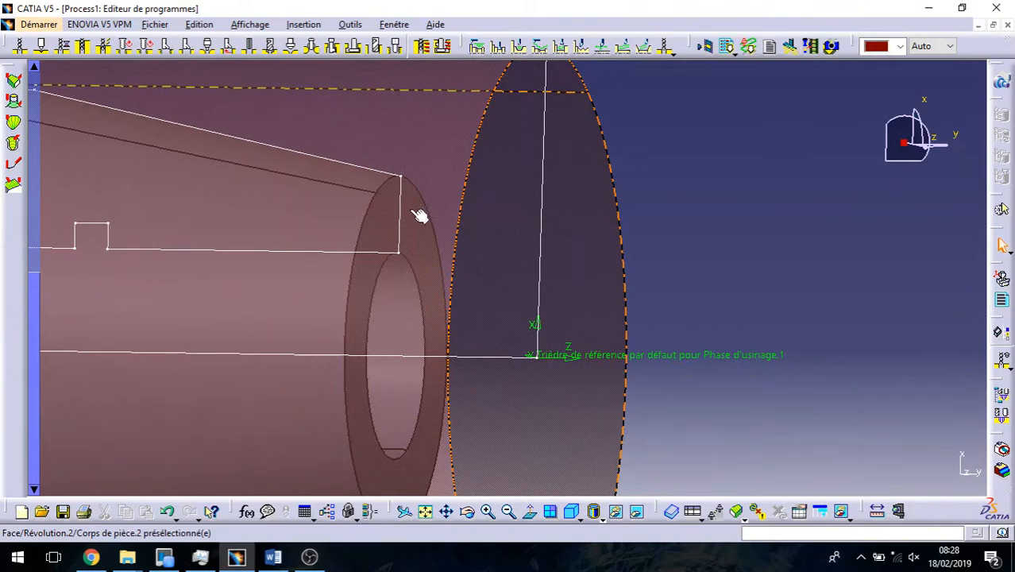
# Hide the cylindrical stock and open the turned part for editing in Part Design.
pyautogui.rightClick(446, 213)
pyautogui.click(482, 256)
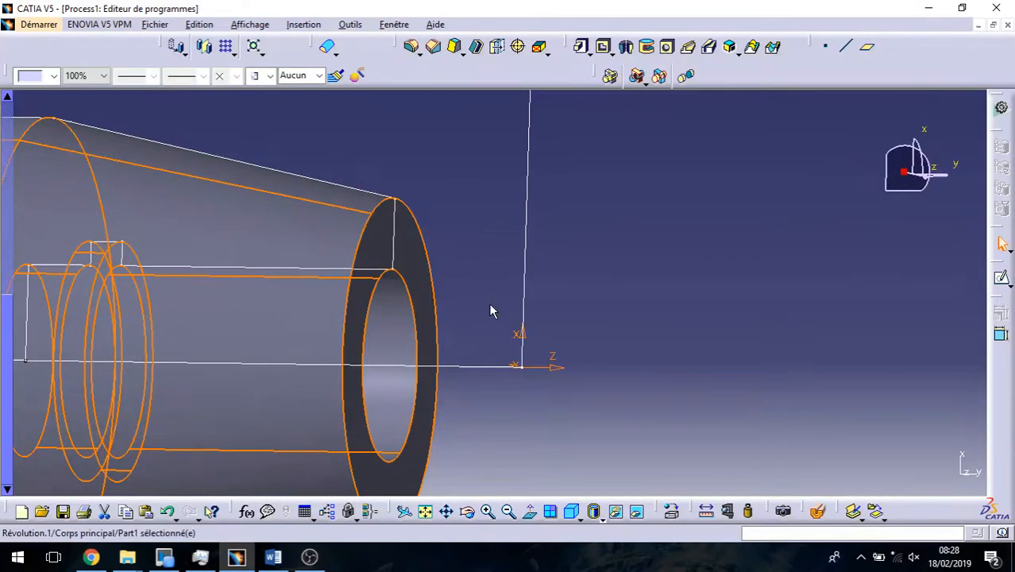
pyautogui.moveTo(430, 291); pyautogui.dragTo(552, 365, button='middle')
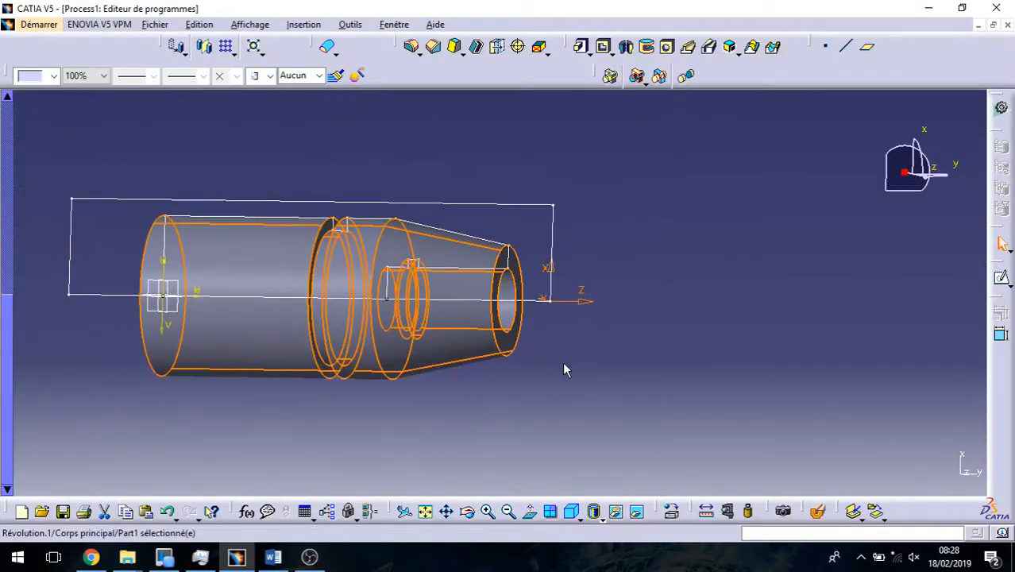
pyautogui.click(551, 365)
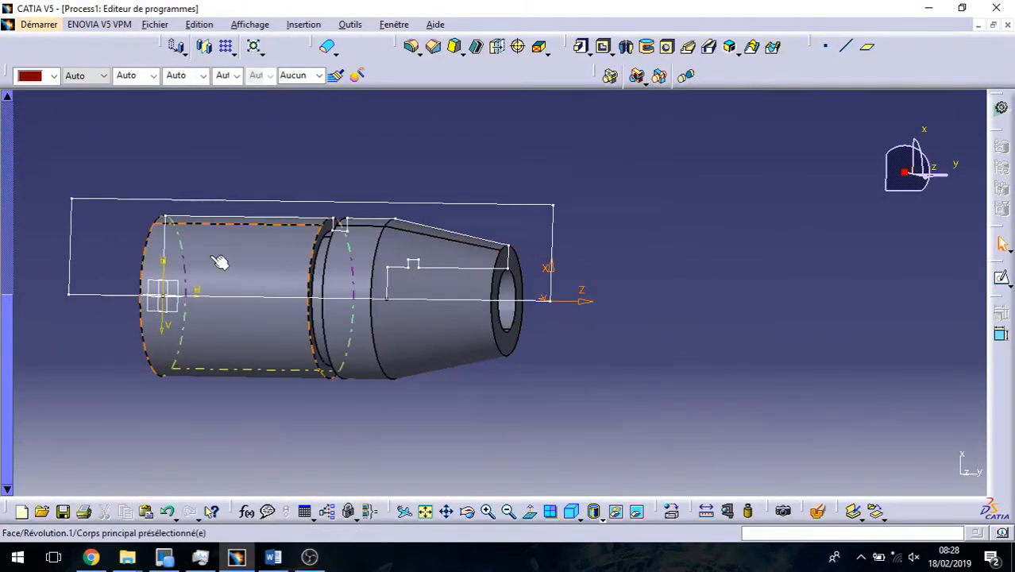
# Start a sketch on the profile's plane and project the edge of the tapered end face into it.
pyautogui.click(191, 291)
pyautogui.click(1001, 283)
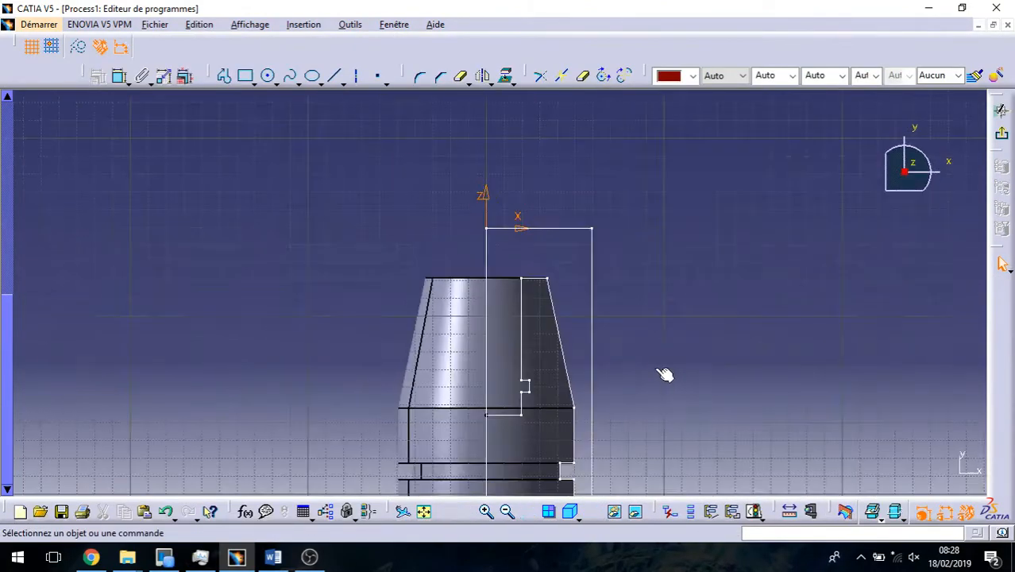
pyautogui.click(544, 285)
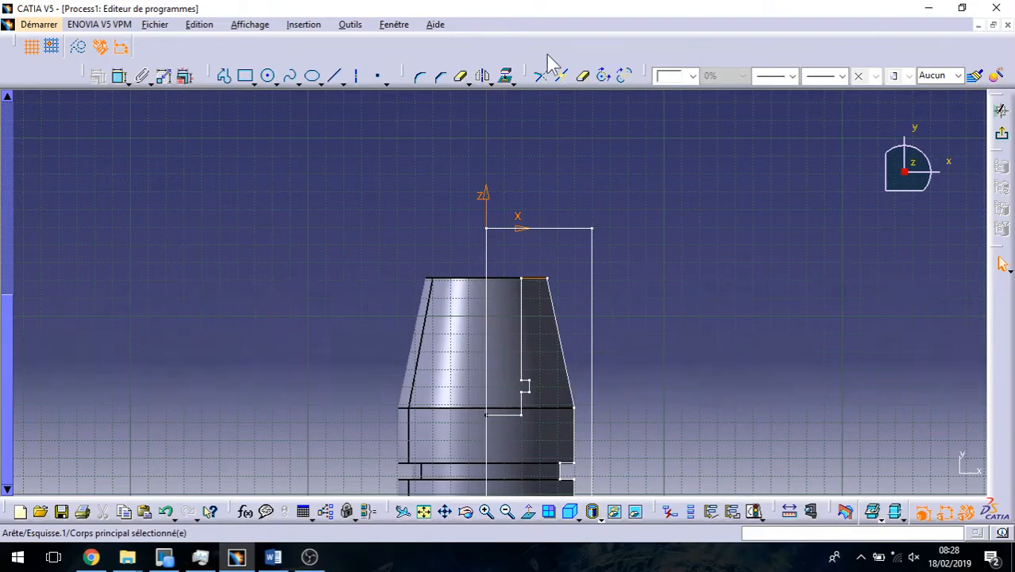
pyautogui.click(505, 76)
pyautogui.click(77, 47)
# Draw a horizontal line from the projected edge's inner endpoint to the revolution axis and exit the sketch.
pyautogui.click(355, 76)
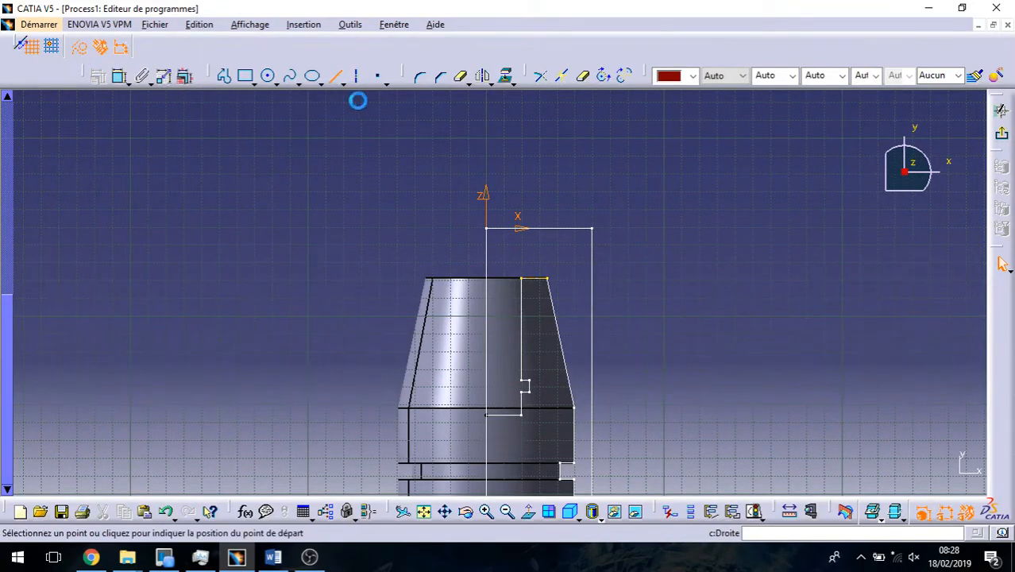
pyautogui.click(521, 278)
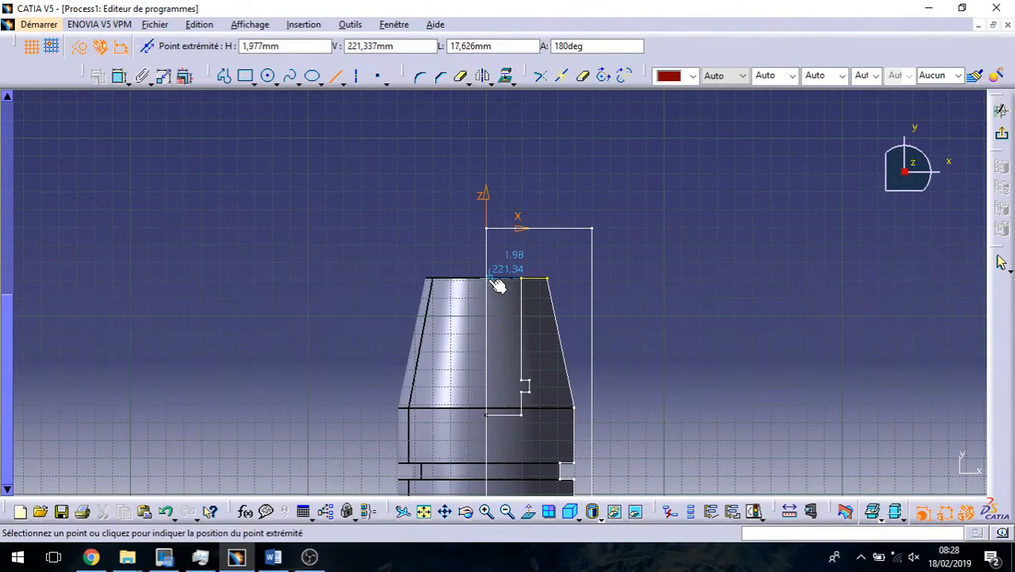
pyautogui.click(493, 278)
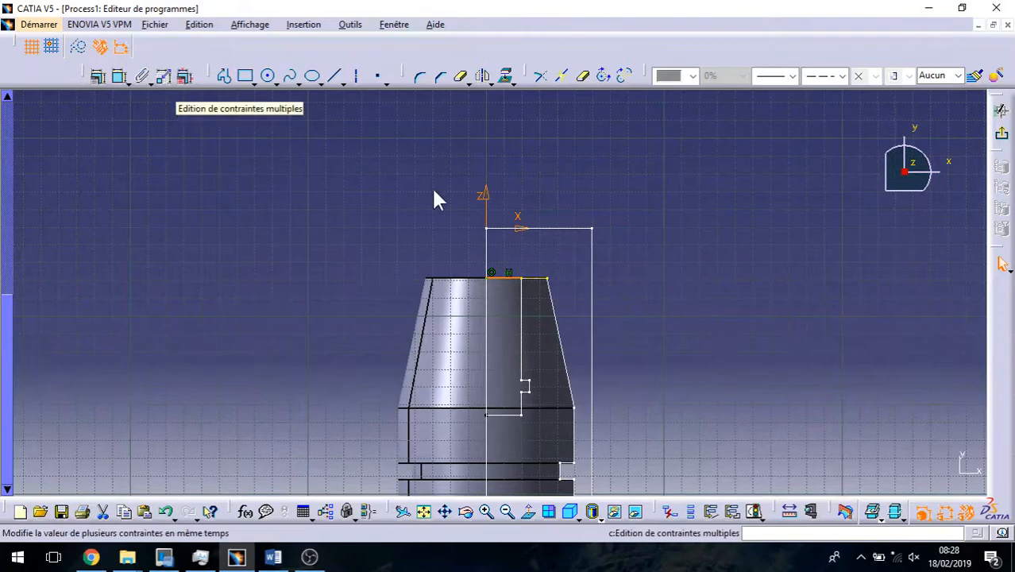
pyautogui.click(1002, 133)
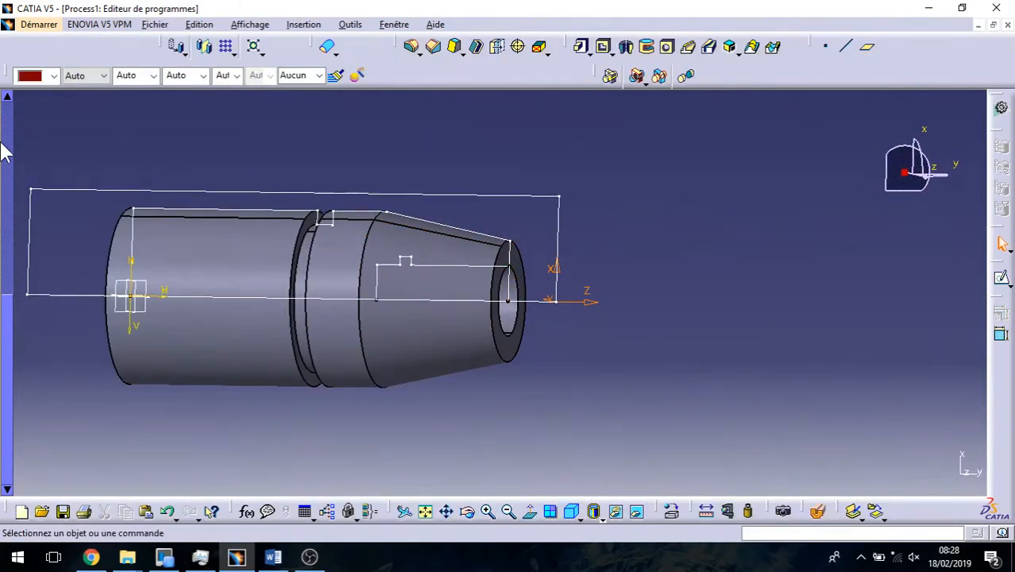
# Return to machining by activating Programme de fabrication.1, and open Ebauche de tournage.1 for editing.
pyautogui.scroll(5, 63, 171)
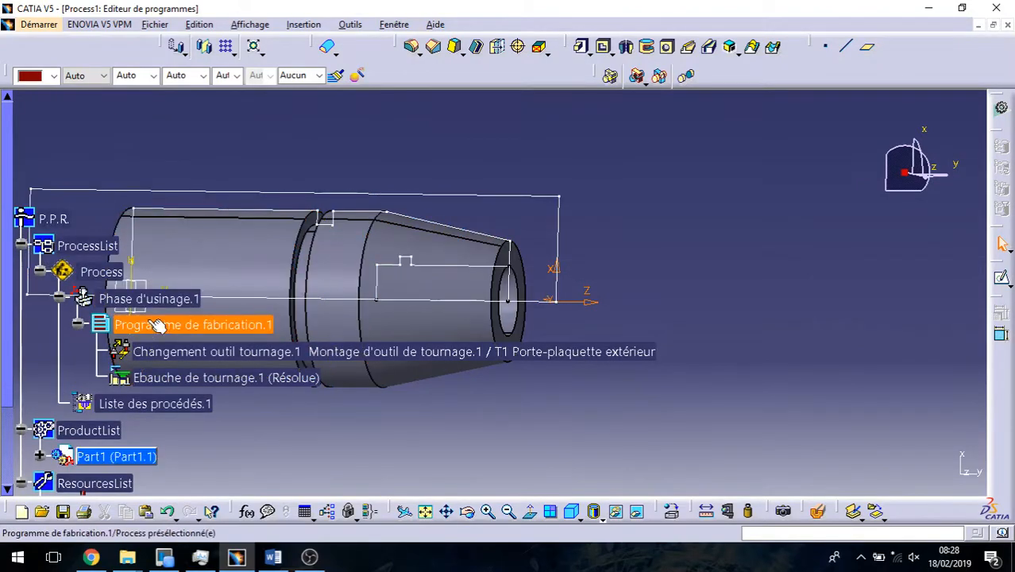
pyautogui.doubleClick(159, 325)
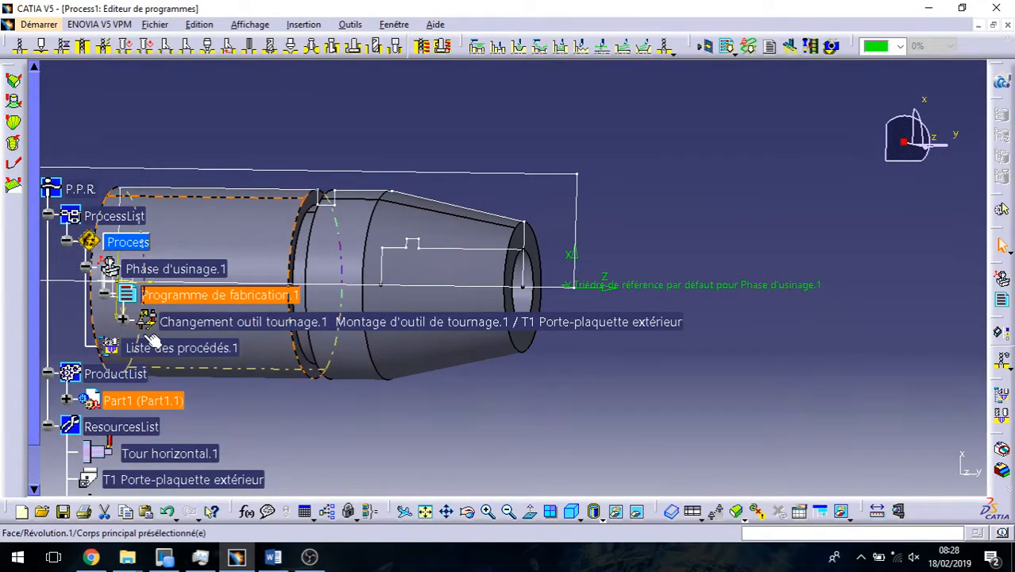
pyautogui.click(123, 320)
pyautogui.doubleClick(276, 352)
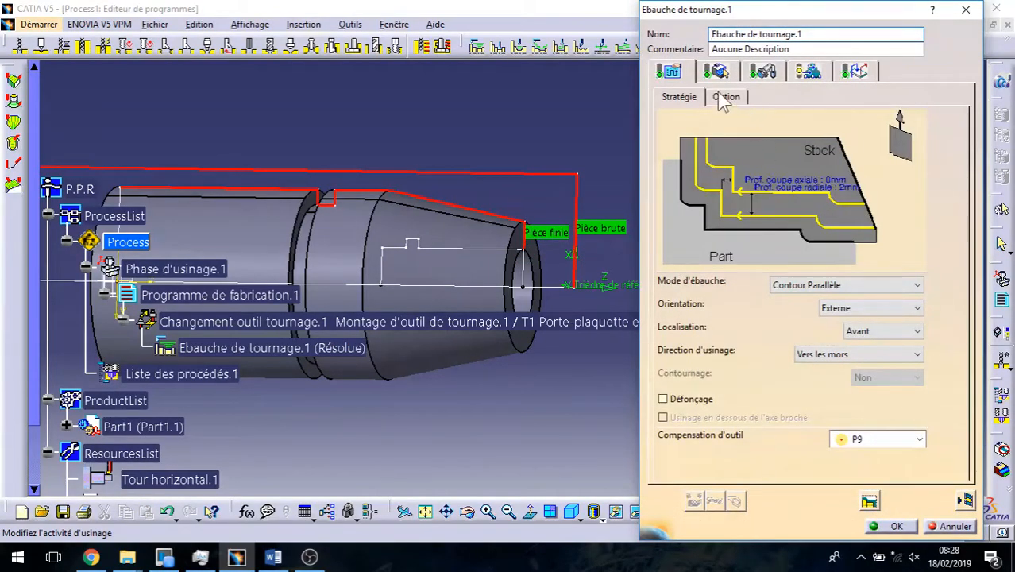
# Redefine the finished part contour (Pièce finie) so that it extends along the end face down to the axis.
pyautogui.click(726, 73)
pyautogui.click(767, 205)
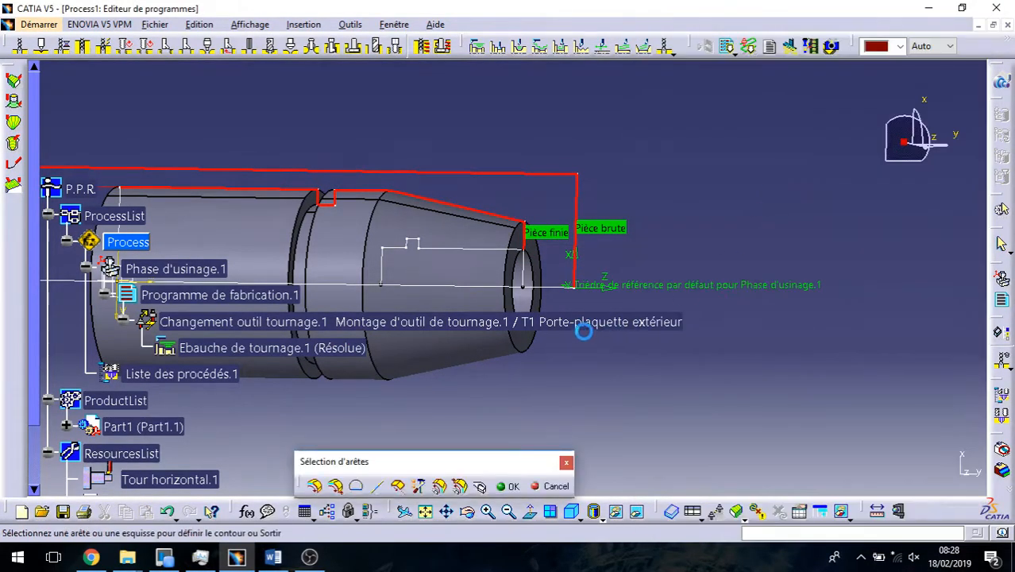
pyautogui.click(512, 486)
# Replay the updated roughing toolpath and examine the passes over the end face and along the part.
pyautogui.click(675, 494)
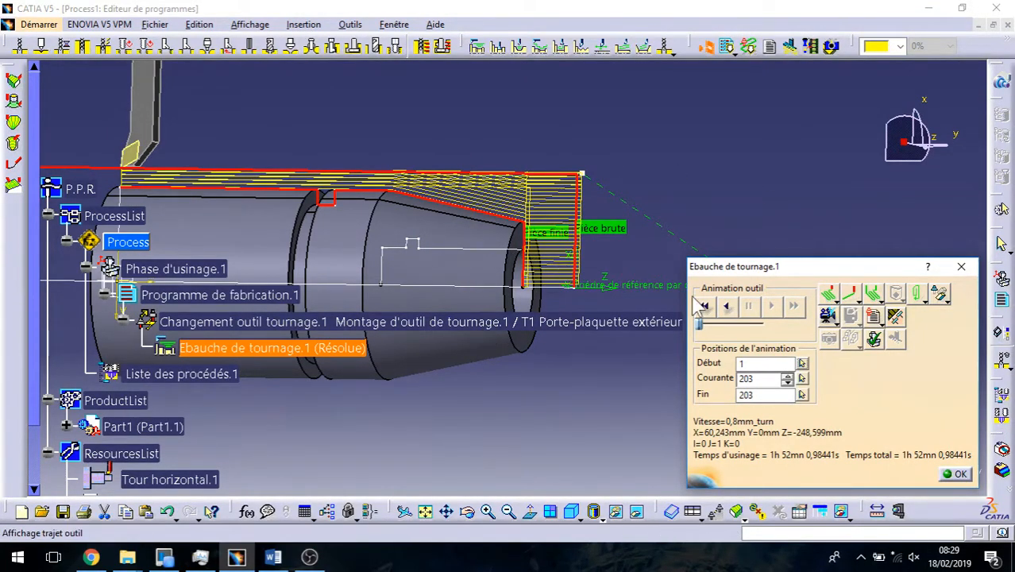
pyautogui.moveTo(321, 229); pyautogui.dragTo(521, 252, button='middle')
pyautogui.moveTo(520, 184); pyautogui.dragTo(353, 181, button='middle')
pyautogui.click(958, 474)
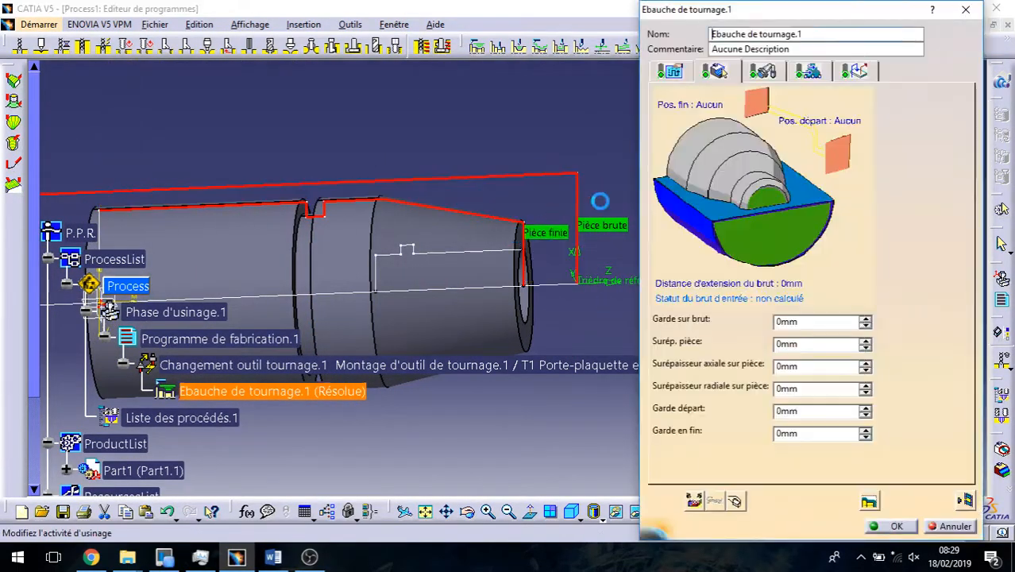
# Try the machining direction A partir des mors in the roughing strategy, and set it back to Vers les mors.
pyautogui.moveTo(451, 217); pyautogui.dragTo(474, 277, button='middle')
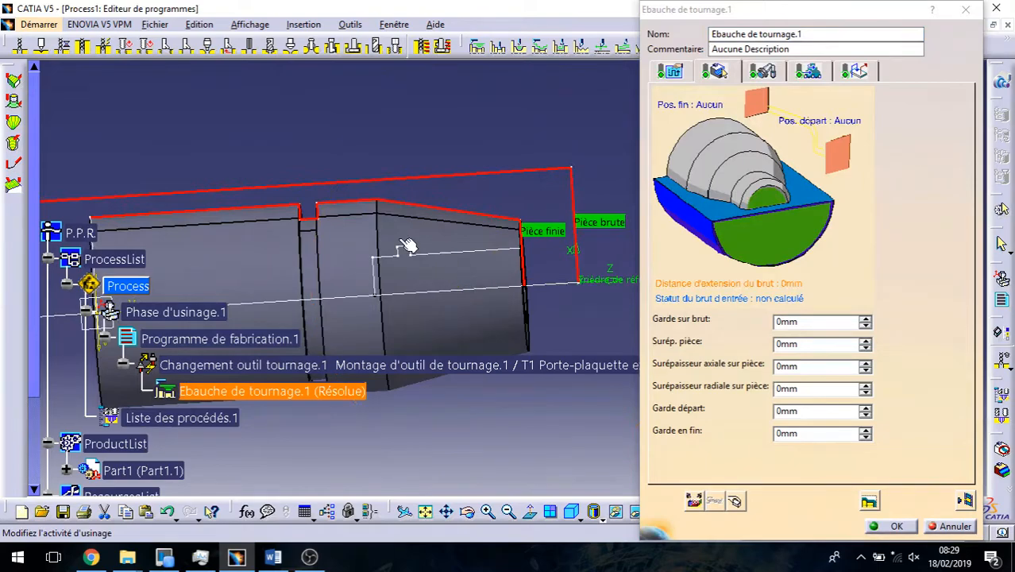
pyautogui.click(669, 71)
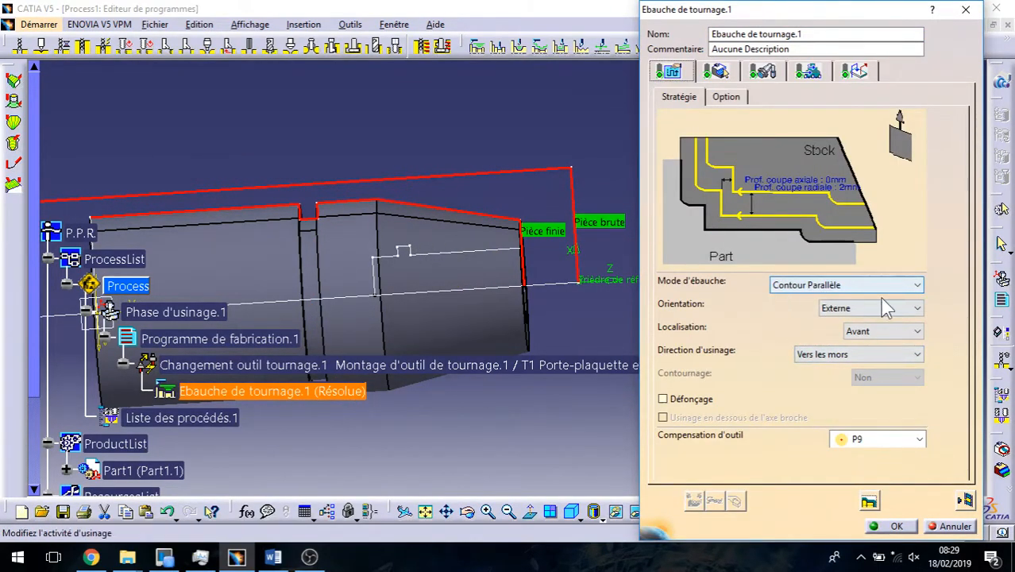
pyautogui.moveTo(528, 234); pyautogui.dragTo(532, 308, button='middle')
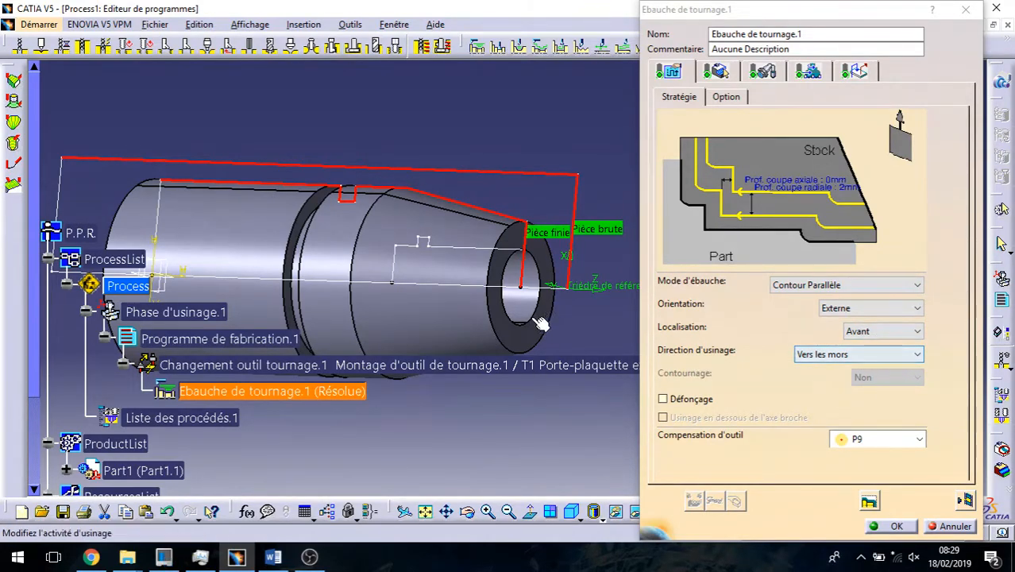
pyautogui.click(909, 355)
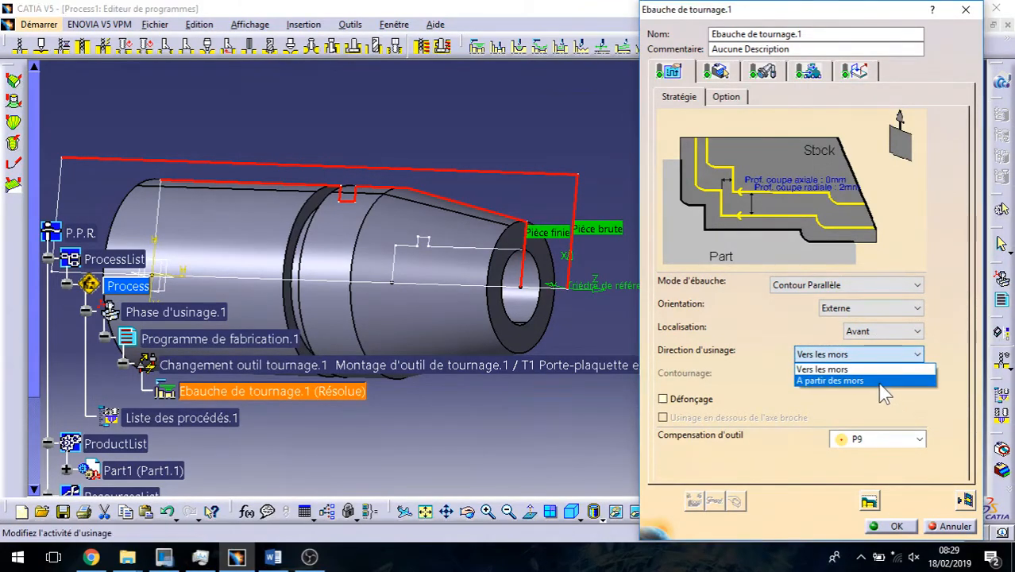
pyautogui.click(842, 381)
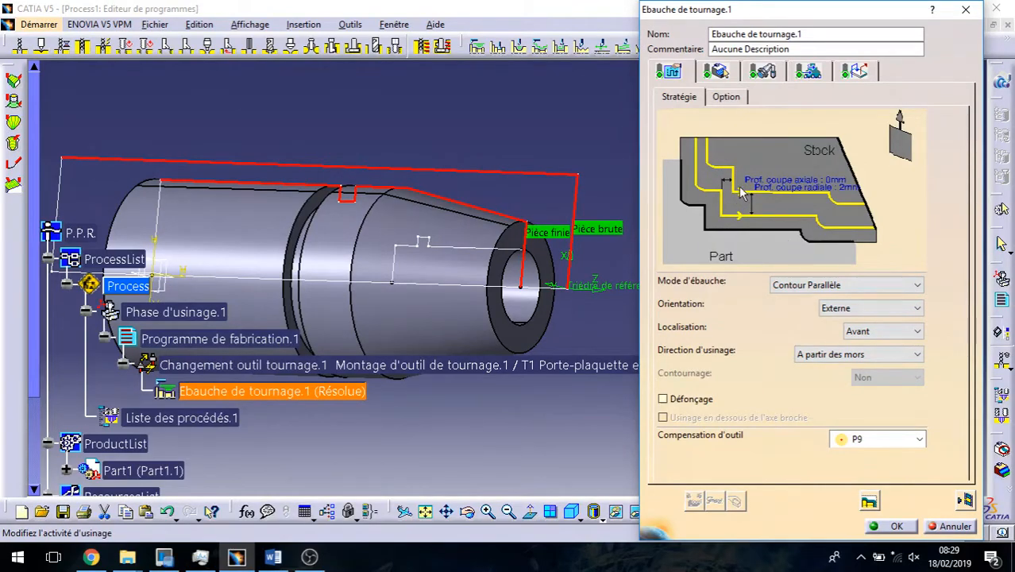
pyautogui.click(862, 355)
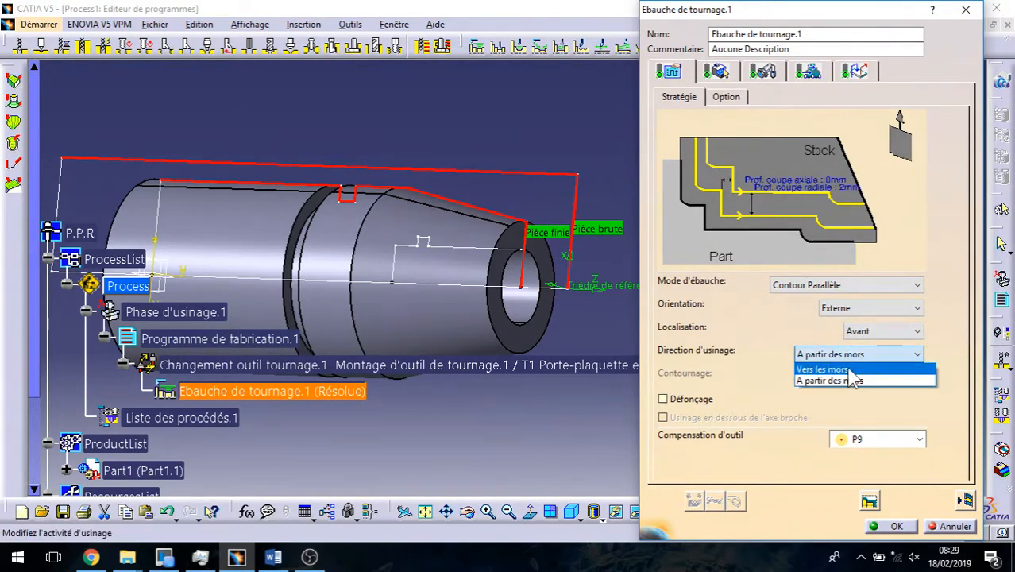
pyautogui.click(834, 367)
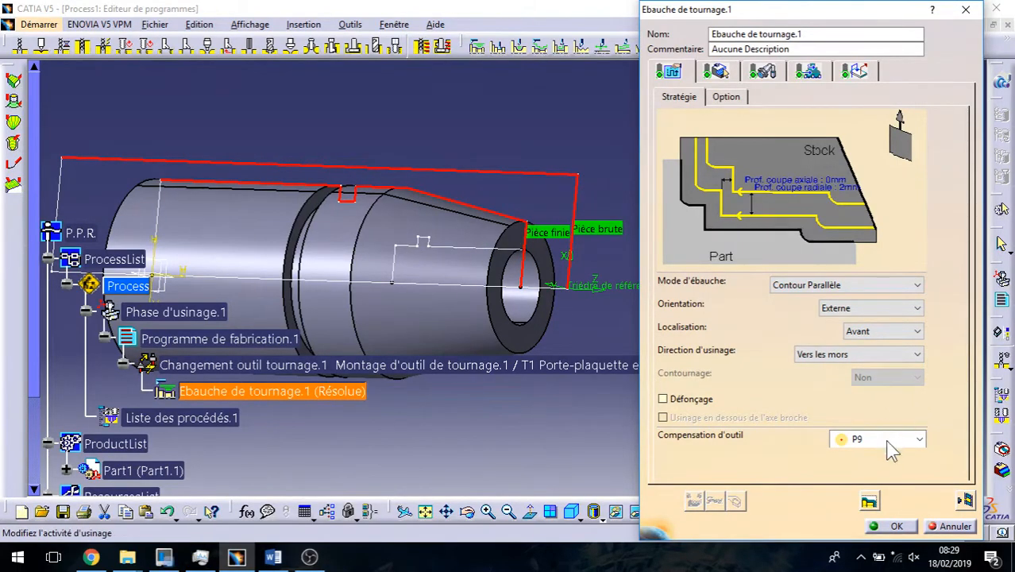
# Enable Défonçage in the roughing strategy and replay the toolpath to examine the passes entering the groove.
pyautogui.click(662, 399)
pyautogui.moveTo(493, 406); pyautogui.dragTo(438, 222, button='middle')
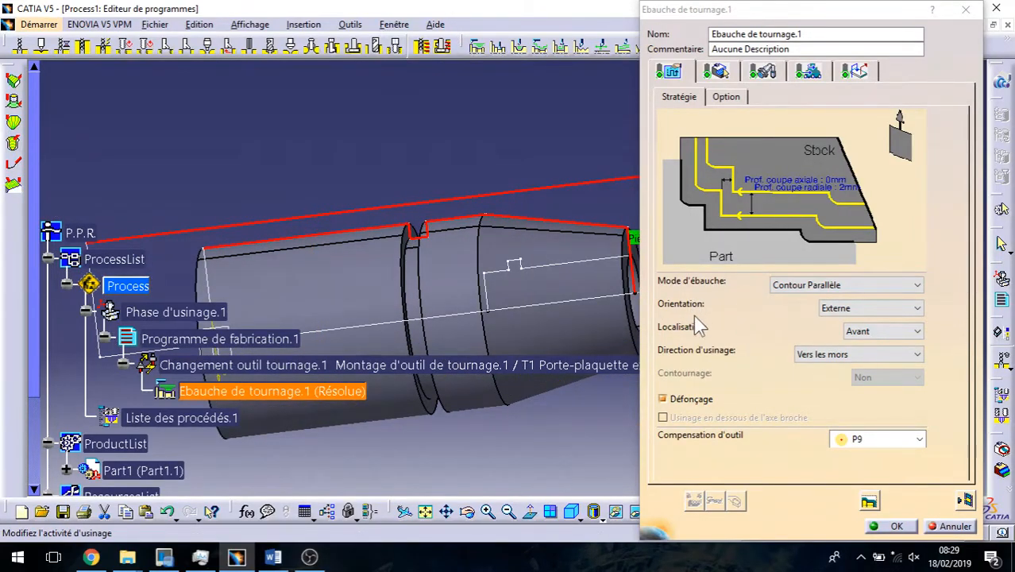
pyautogui.moveTo(429, 239); pyautogui.dragTo(490, 247, button='middle')
pyautogui.click(964, 500)
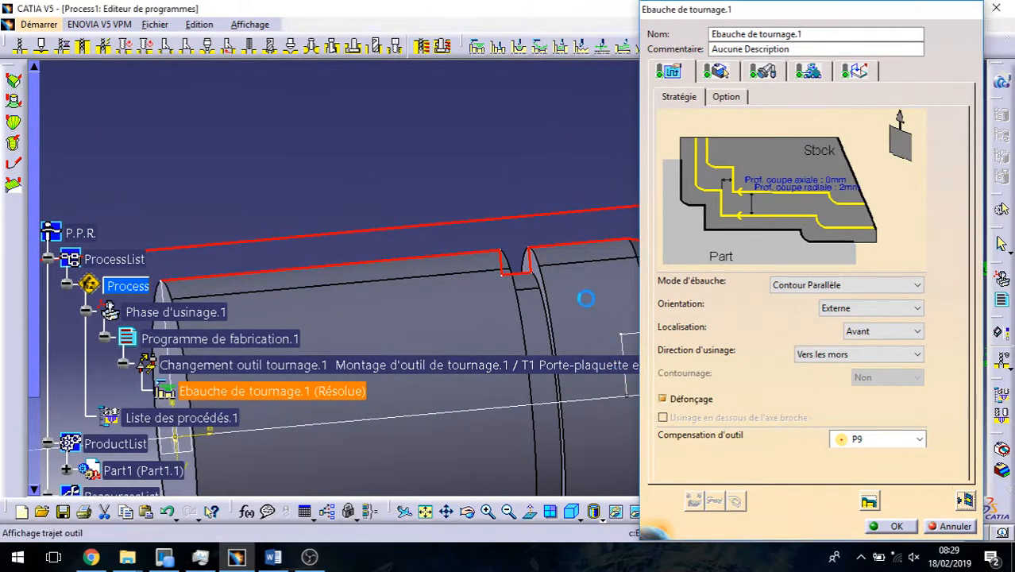
pyautogui.moveTo(508, 302)
pyautogui.mouseDown(button='middle')
pyautogui.moveTo(499, 297)
pyautogui.moveTo(569, 228)
pyautogui.mouseUp(button='middle')
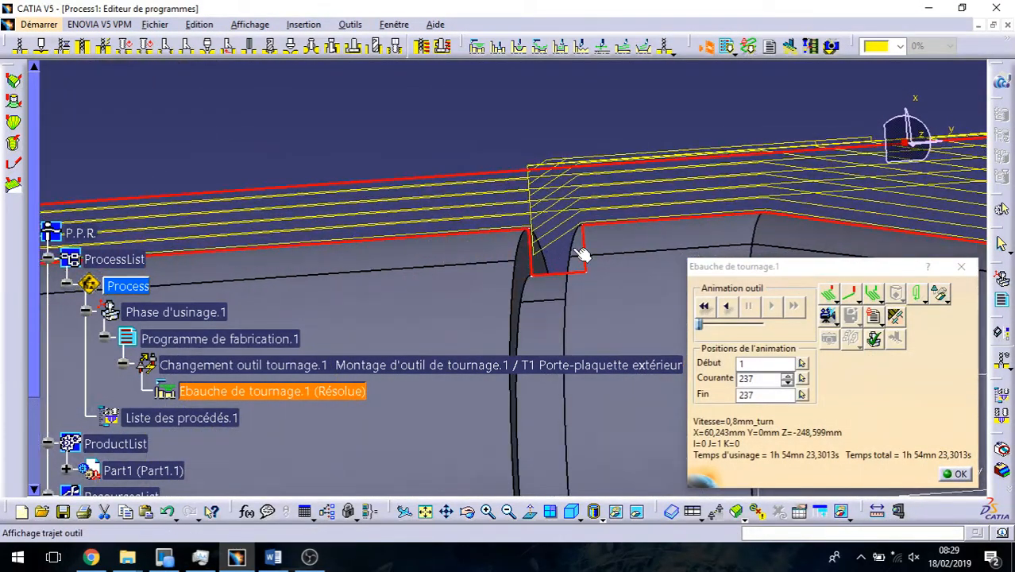
pyautogui.click(957, 473)
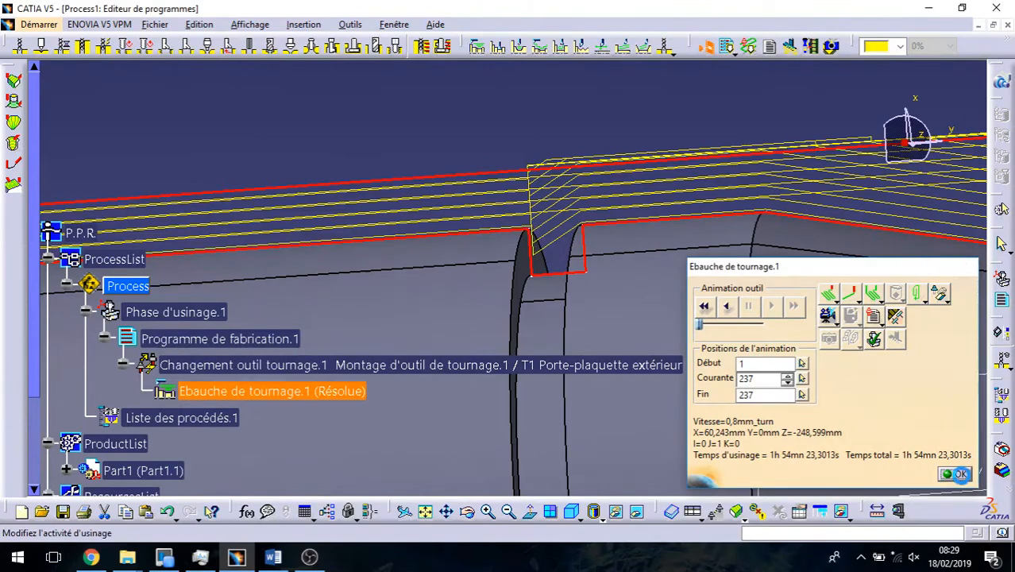
# Disable Défonçage and replay the toolpath to check the passes across the groove.
pyautogui.click(674, 399)
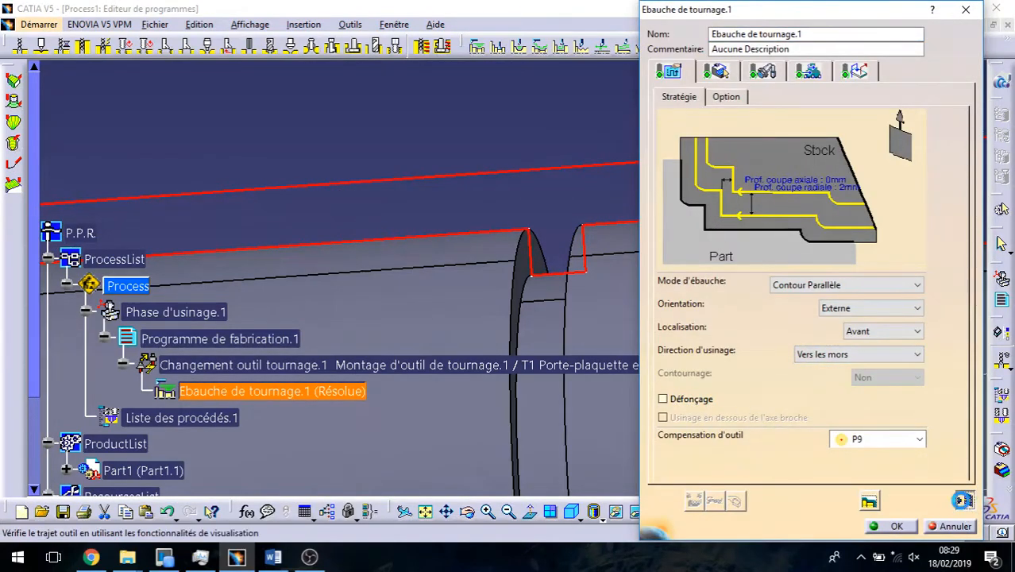
pyautogui.click(964, 500)
pyautogui.click(956, 474)
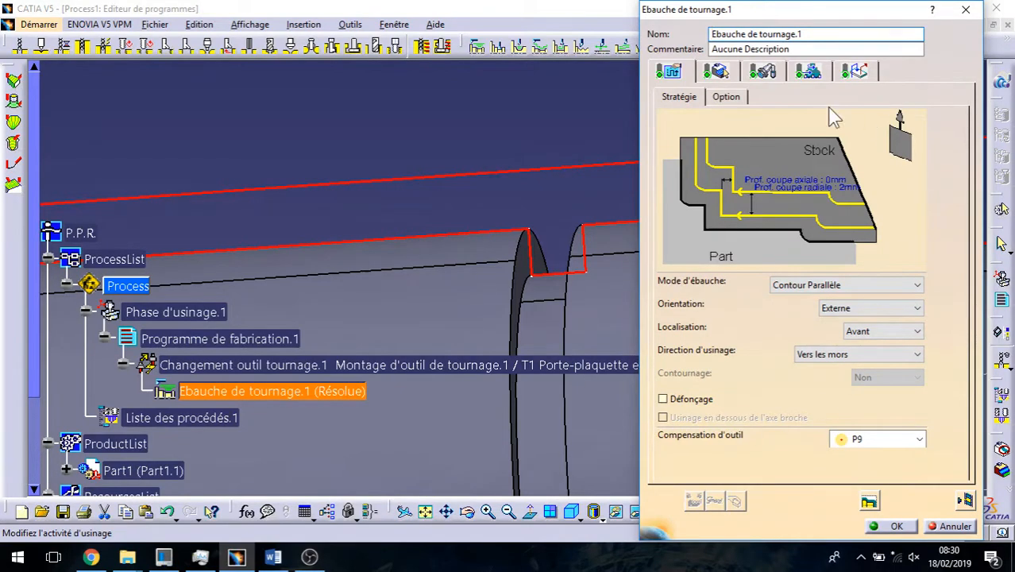
pyautogui.click(715, 71)
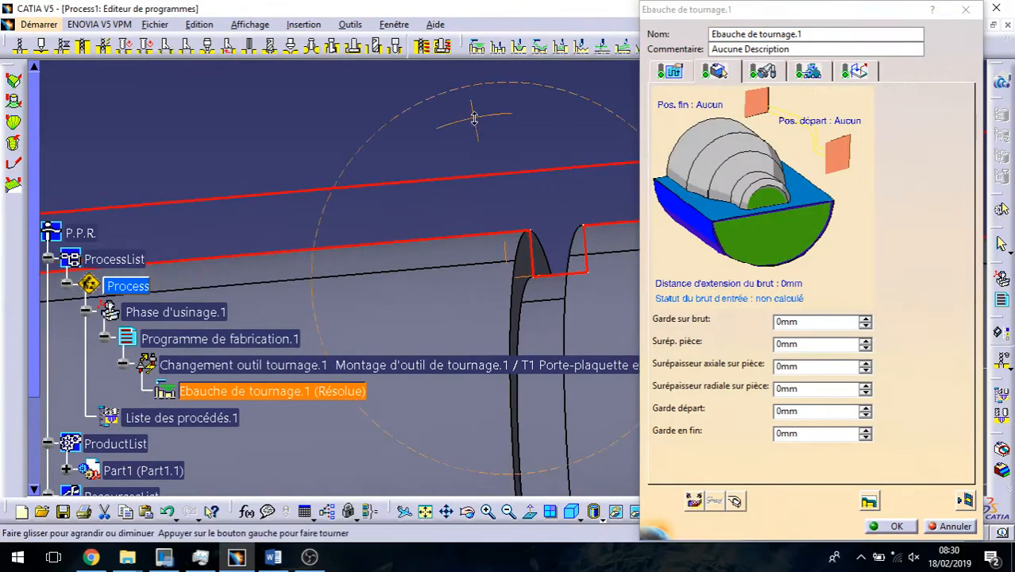
pyautogui.moveTo(474, 117); pyautogui.dragTo(459, 210, button='middle')
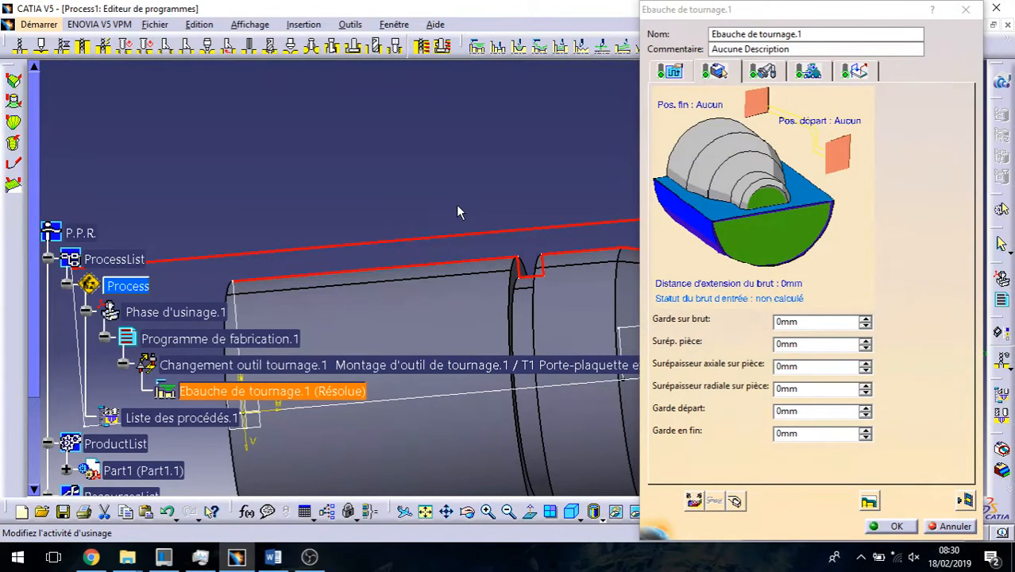
pyautogui.moveTo(442, 208); pyautogui.dragTo(381, 190, button='middle')
pyautogui.click(668, 71)
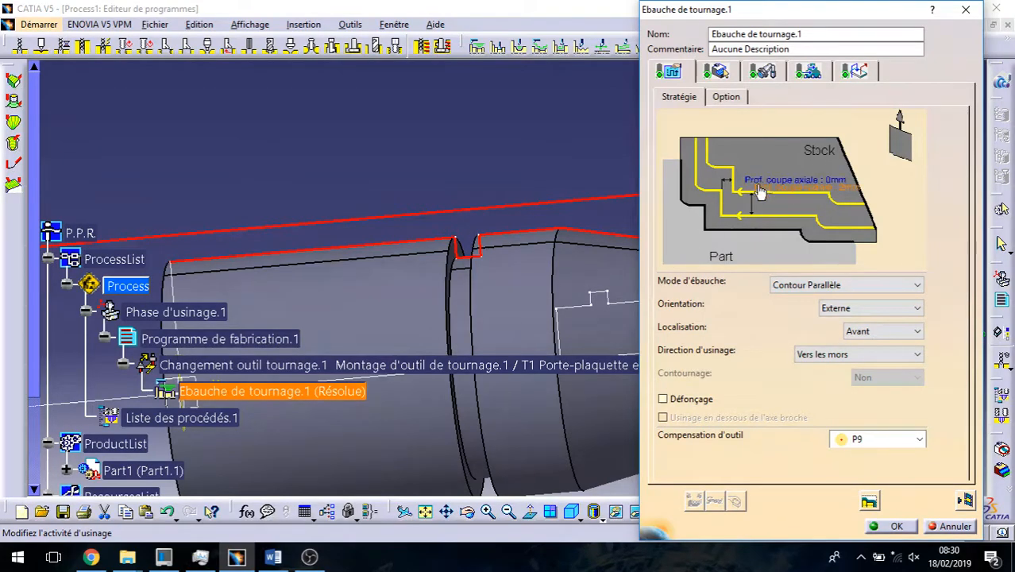
# Try a smaller radial depth of cut (Prof. coupe radiale), replay the toolpath to compare the passes, and restore the previous depth.
pyautogui.moveTo(535, 339); pyautogui.dragTo(353, 338, button='middle')
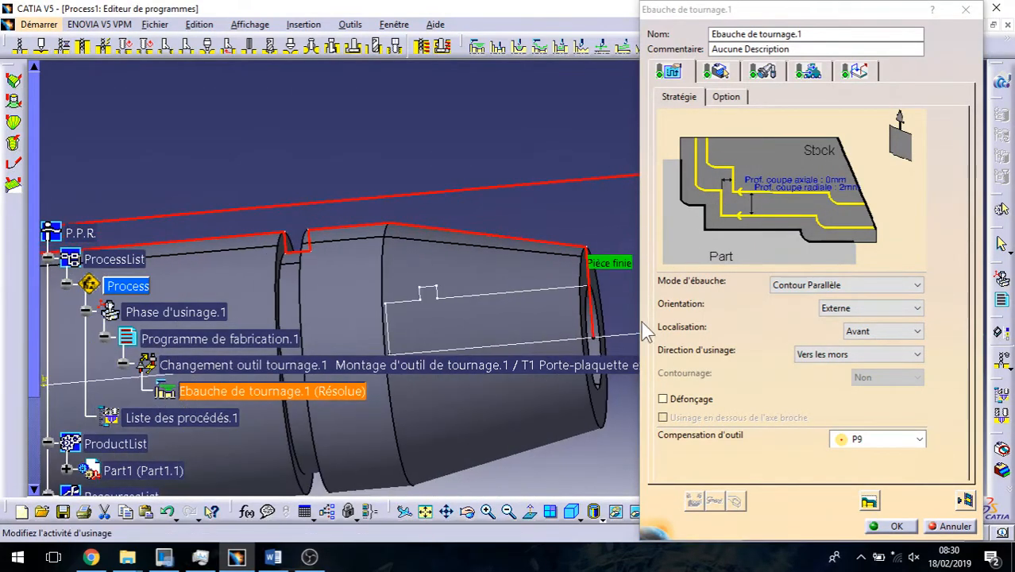
pyautogui.moveTo(623, 314); pyautogui.dragTo(562, 309, button='middle')
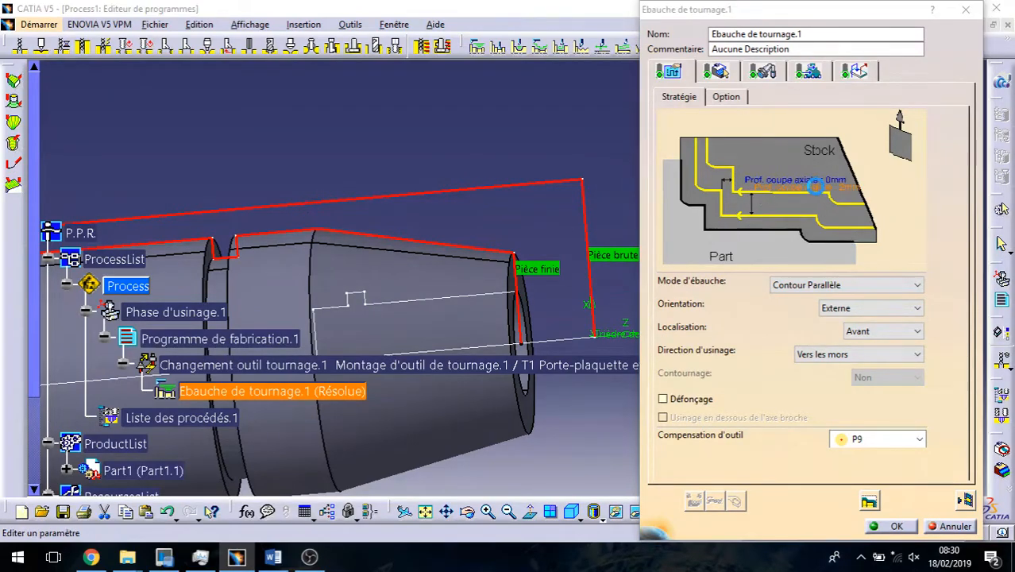
pyautogui.doubleClick(810, 194)
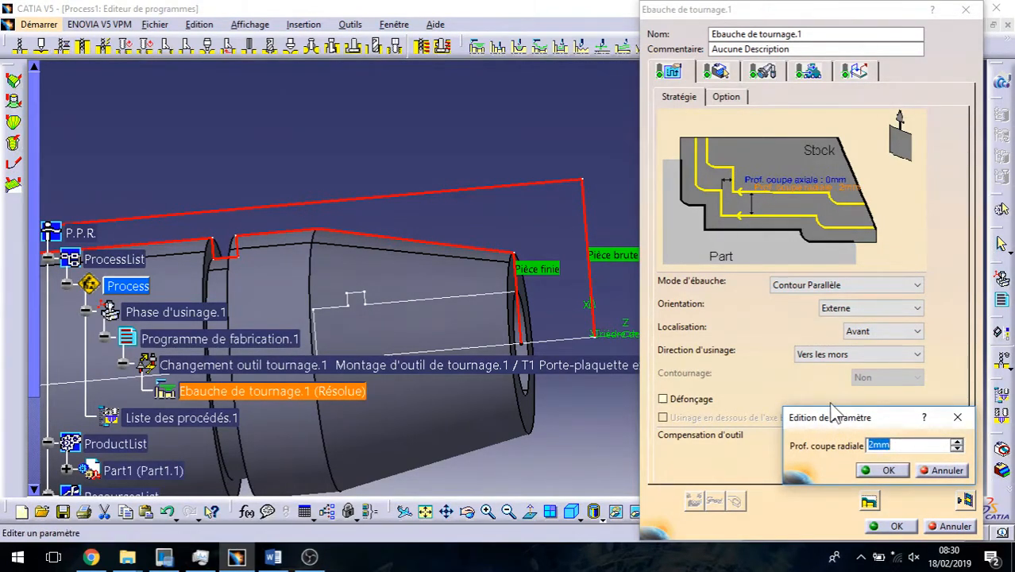
pyautogui.click(883, 471)
pyautogui.click(965, 499)
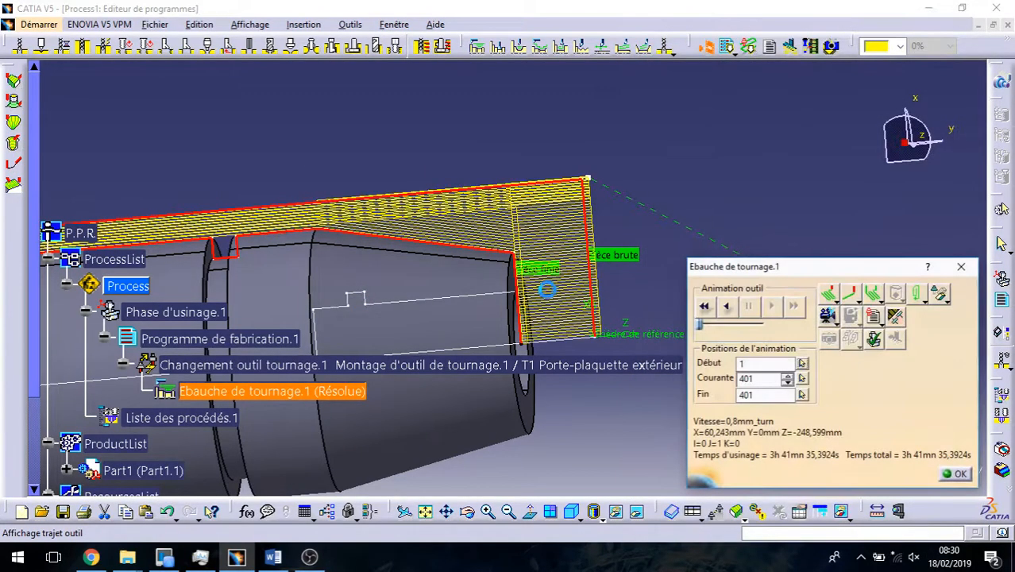
pyautogui.click(955, 473)
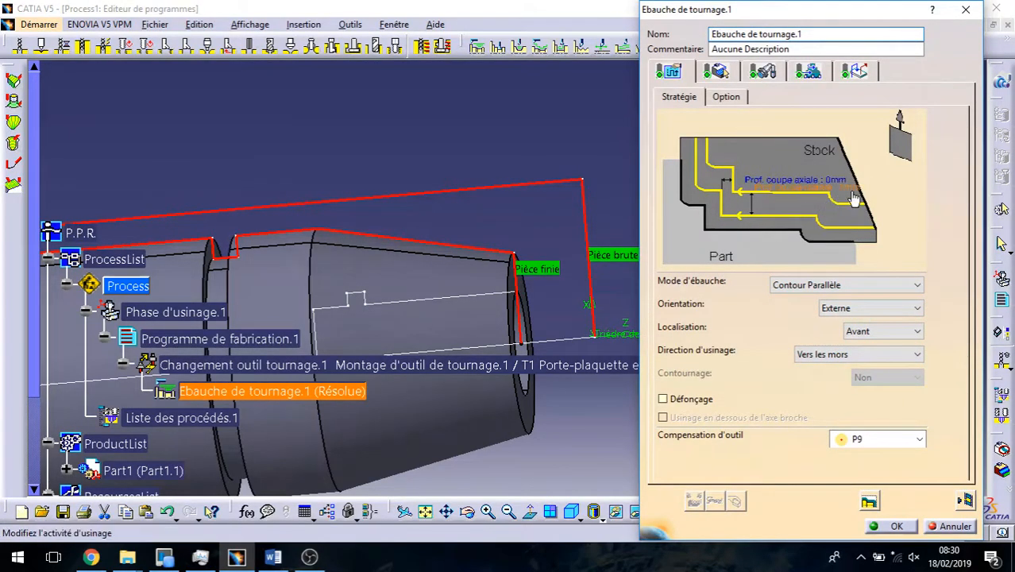
pyautogui.doubleClick(801, 187)
pyautogui.press('Return')
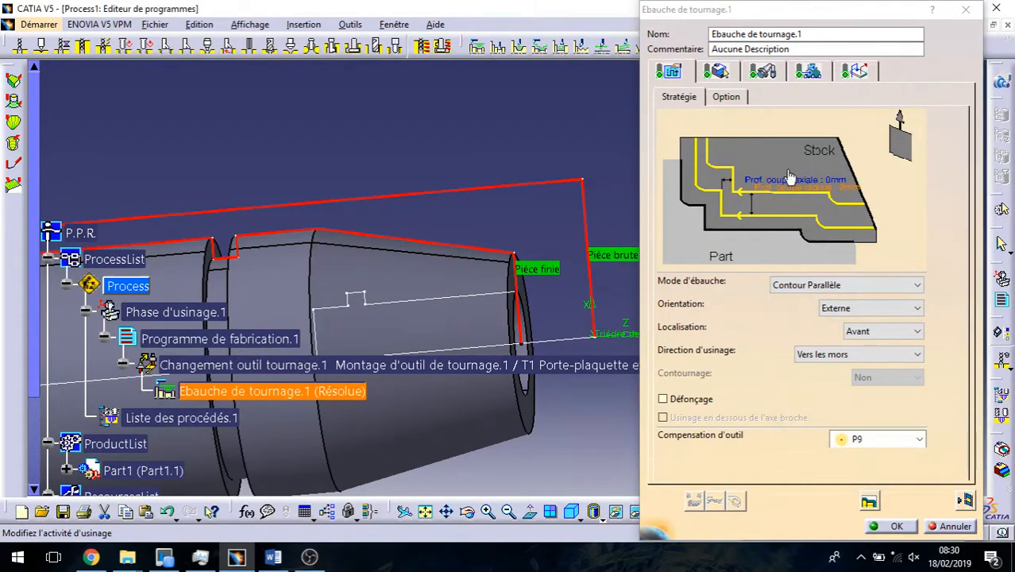
# Review the roughing operation's geometry, tool assembly, and feed and spindle speed settings.
pyautogui.click(730, 75)
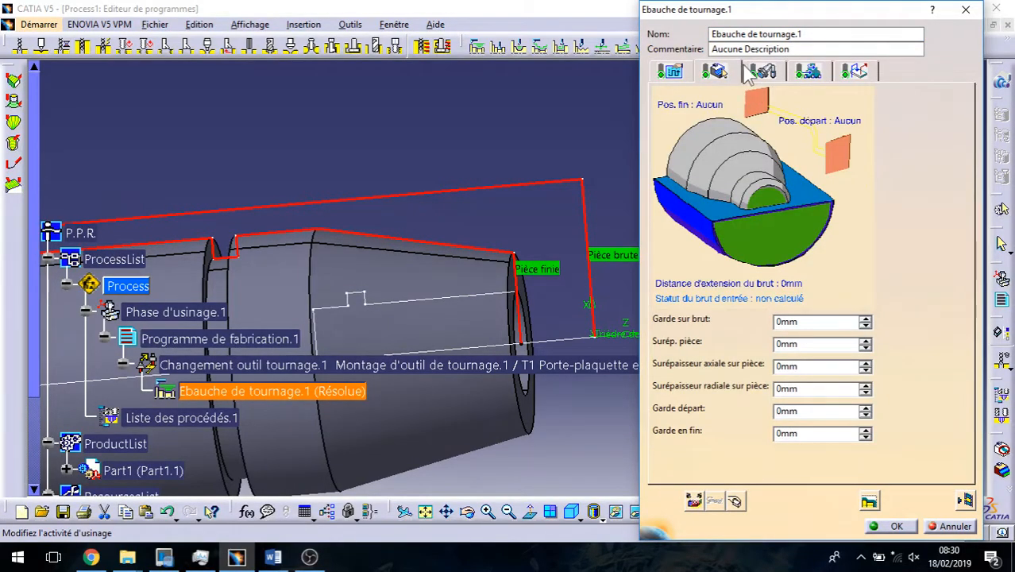
pyautogui.click(764, 69)
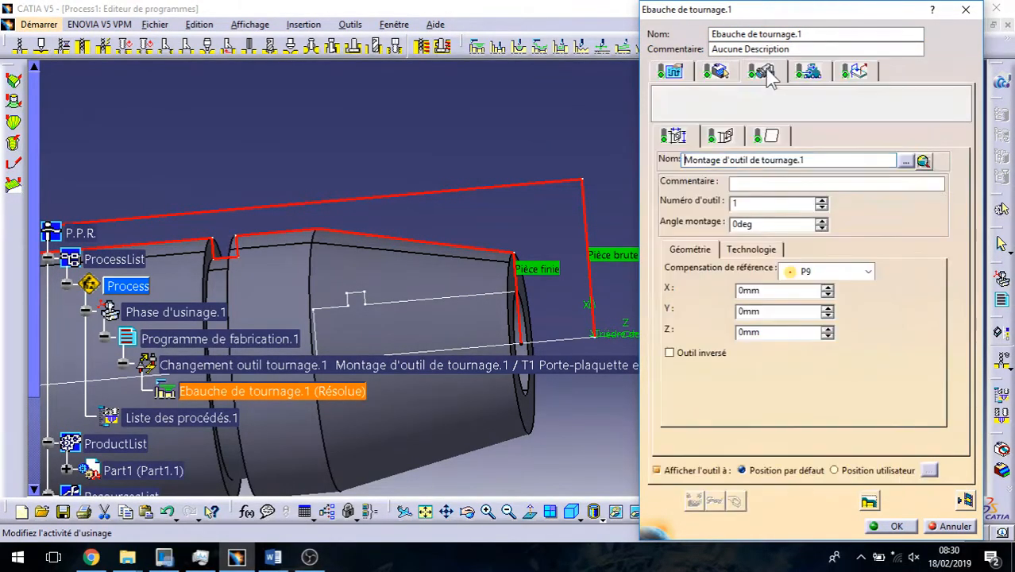
pyautogui.click(809, 73)
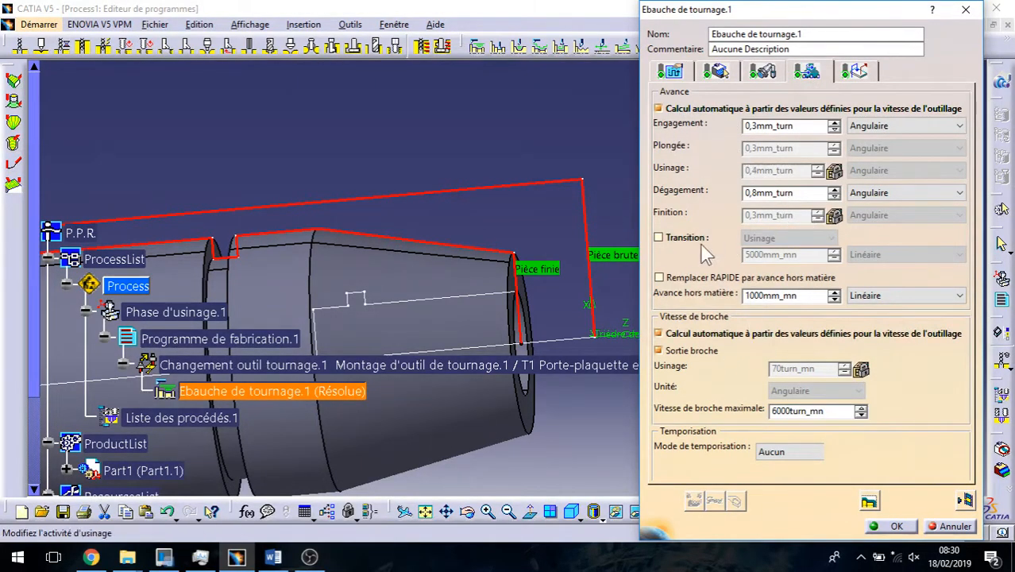
# Activate the Approche macro of the roughing operation and set its mode to Radial axial.
pyautogui.click(855, 73)
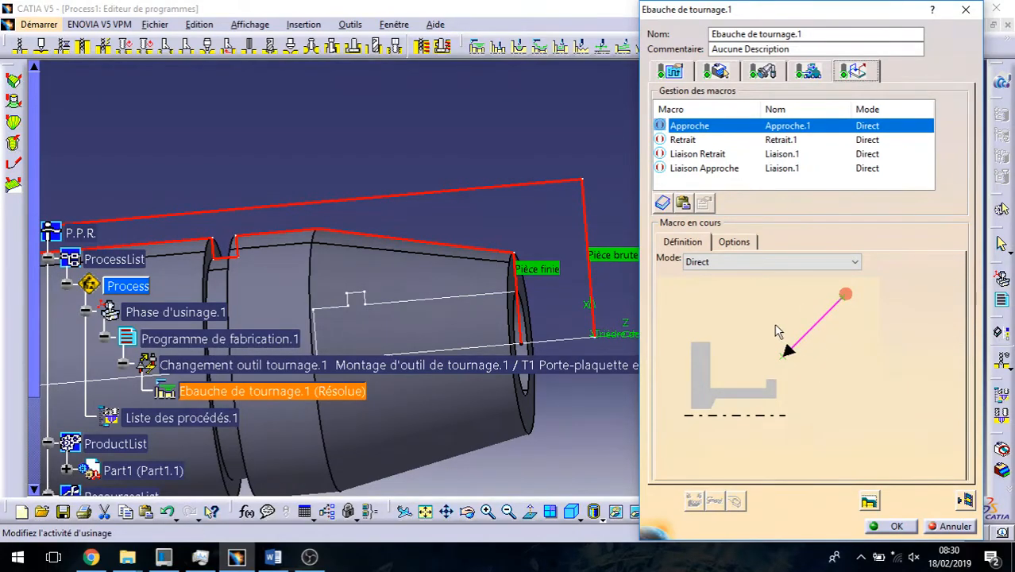
pyautogui.rightClick(683, 126)
pyautogui.click(703, 134)
pyautogui.click(804, 263)
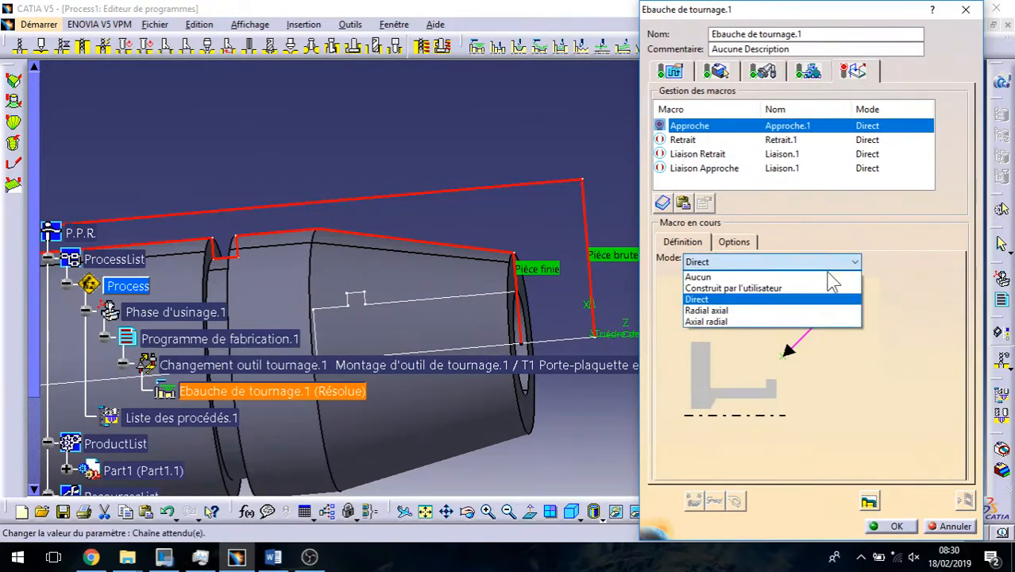
pyautogui.click(781, 312)
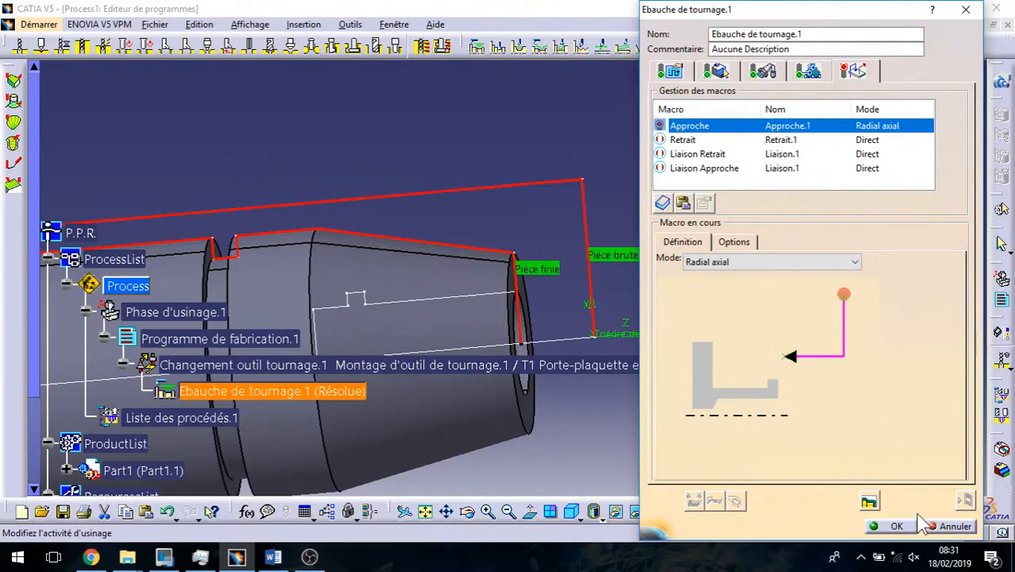
pyautogui.click(703, 125)
# Define the approach start point (Point de départ) at the outer front corner of the stock contour.
pyautogui.click(591, 302)
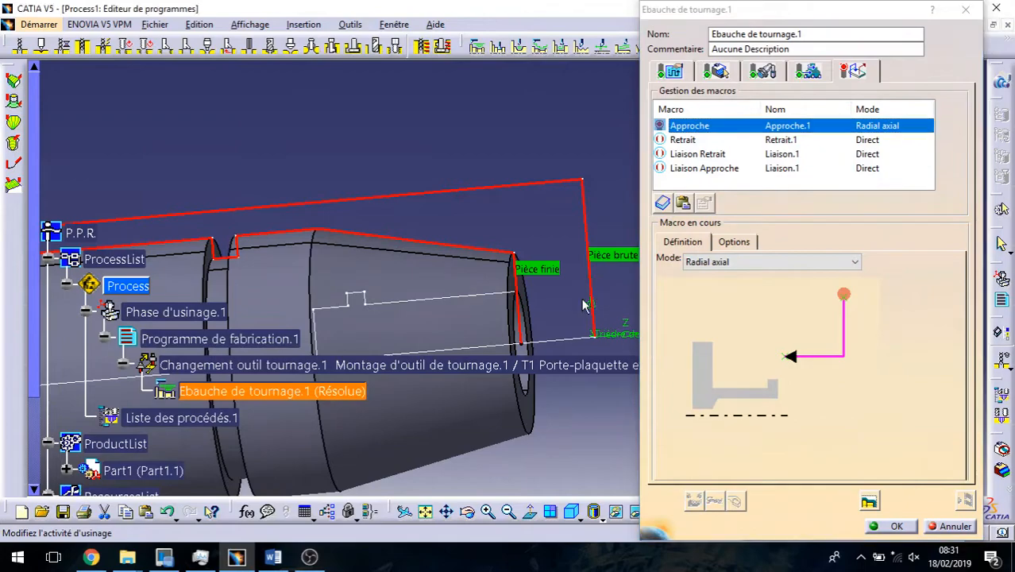
pyautogui.moveTo(591, 303); pyautogui.dragTo(483, 299, button='middle')
pyautogui.click(844, 296)
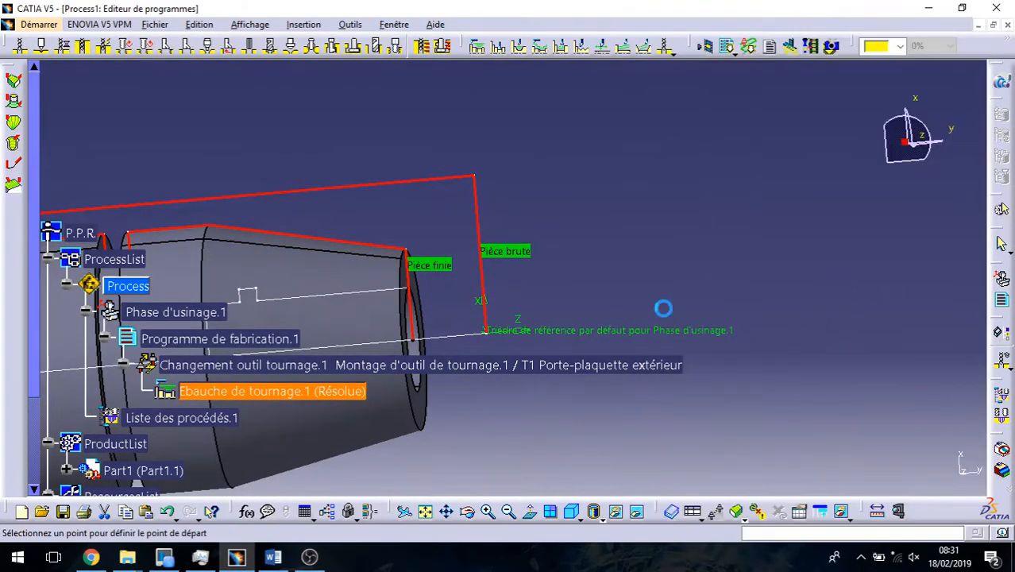
pyautogui.click(482, 181)
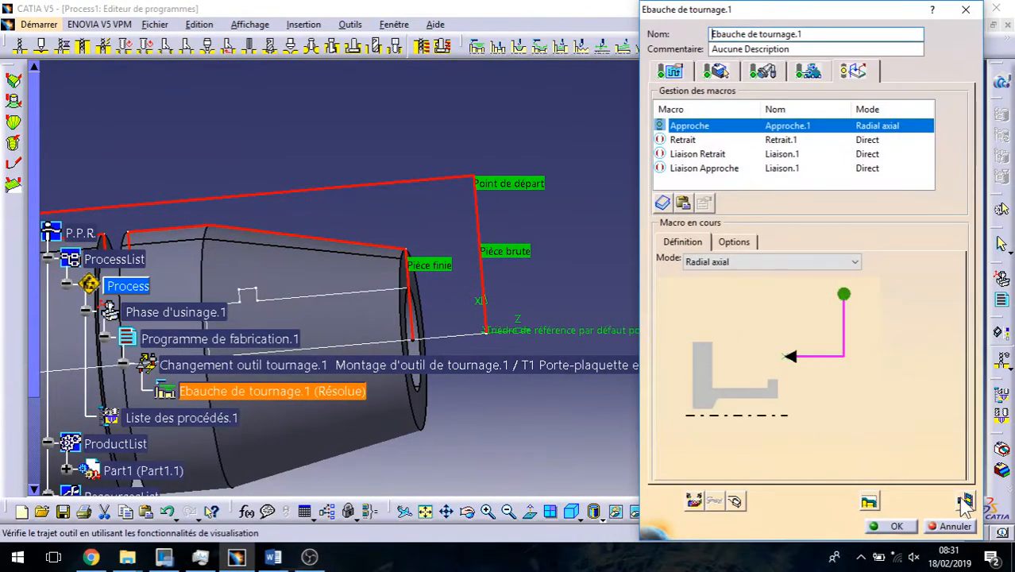
# Replay the toolpath to examine the approach move near the front end of the stock.
pyautogui.click(966, 500)
pyautogui.moveTo(594, 278); pyautogui.dragTo(358, 213, button='middle')
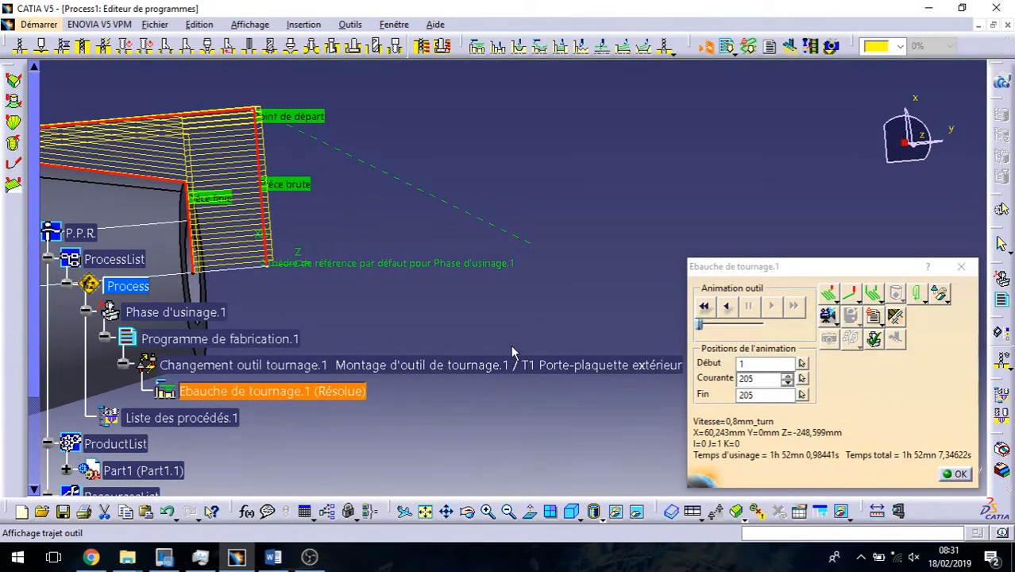
pyautogui.click(955, 474)
# Run the video material-removal simulation of Ebauche de tournage.1 and watch the cylindrical stock being turned.
pyautogui.moveTo(465, 404); pyautogui.dragTo(432, 325, button='middle')
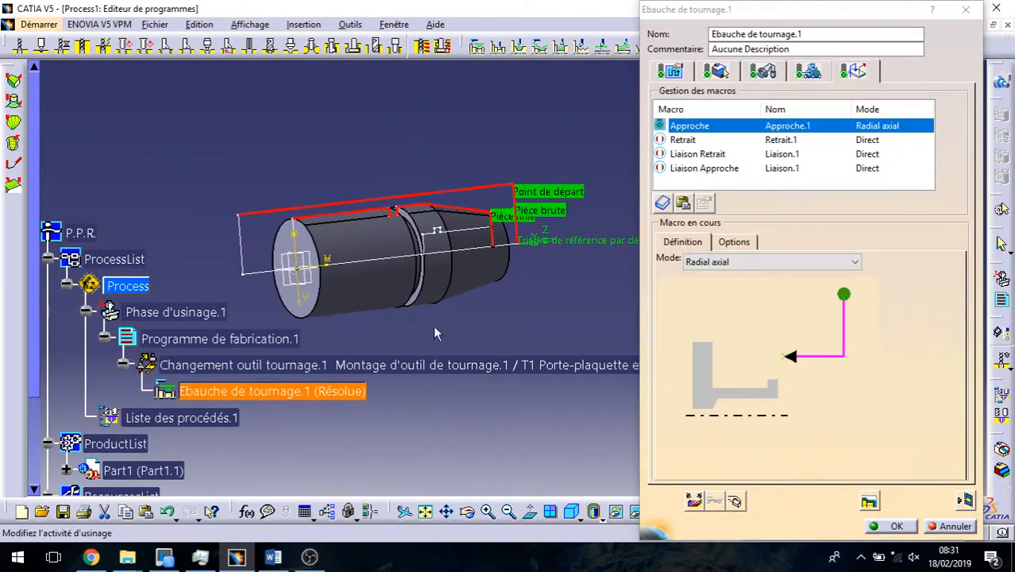
pyautogui.click(965, 500)
pyautogui.click(828, 315)
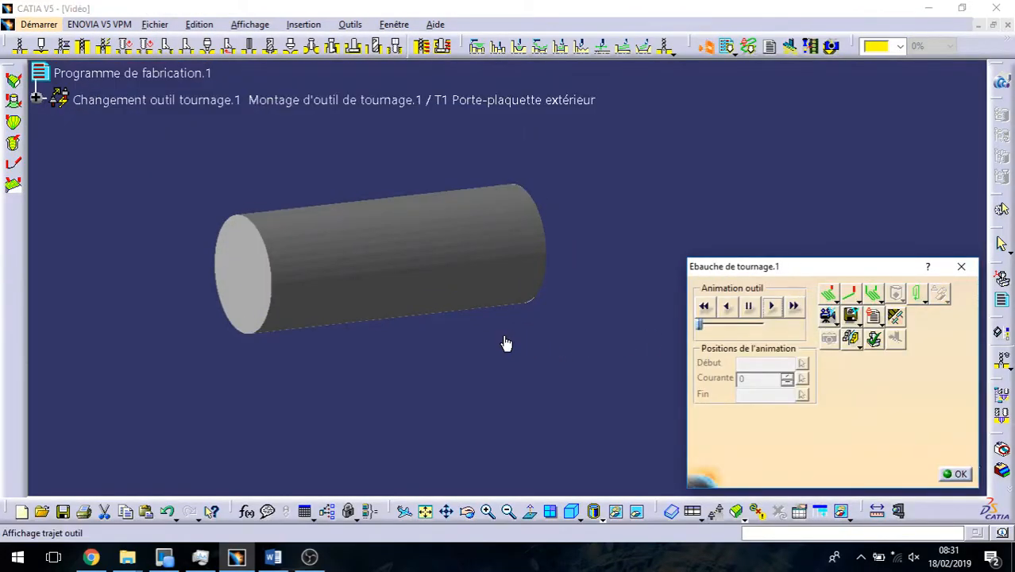
pyautogui.moveTo(506, 343); pyautogui.dragTo(506, 369, button='middle')
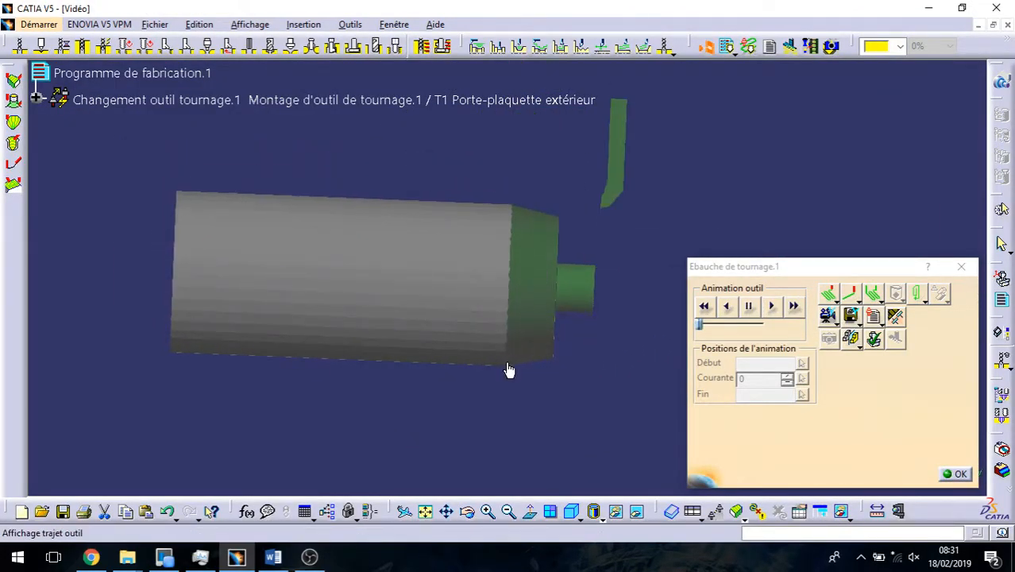
# Inspect the turned stock in the material-removal simulation and accept the Ebauche de tournage.1 operation.
pyautogui.moveTo(508, 367); pyautogui.dragTo(542, 247, button='middle')
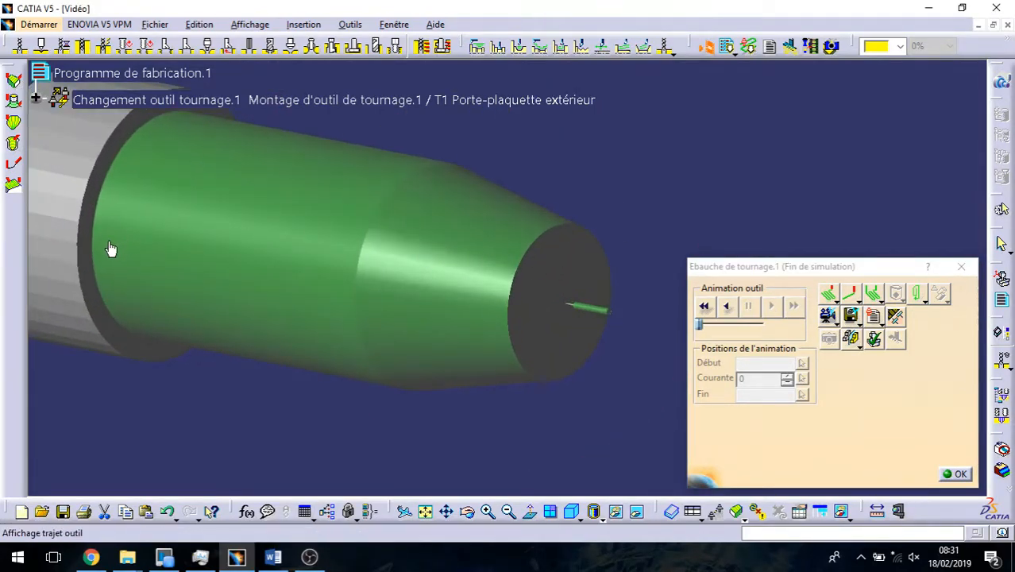
pyautogui.click(956, 474)
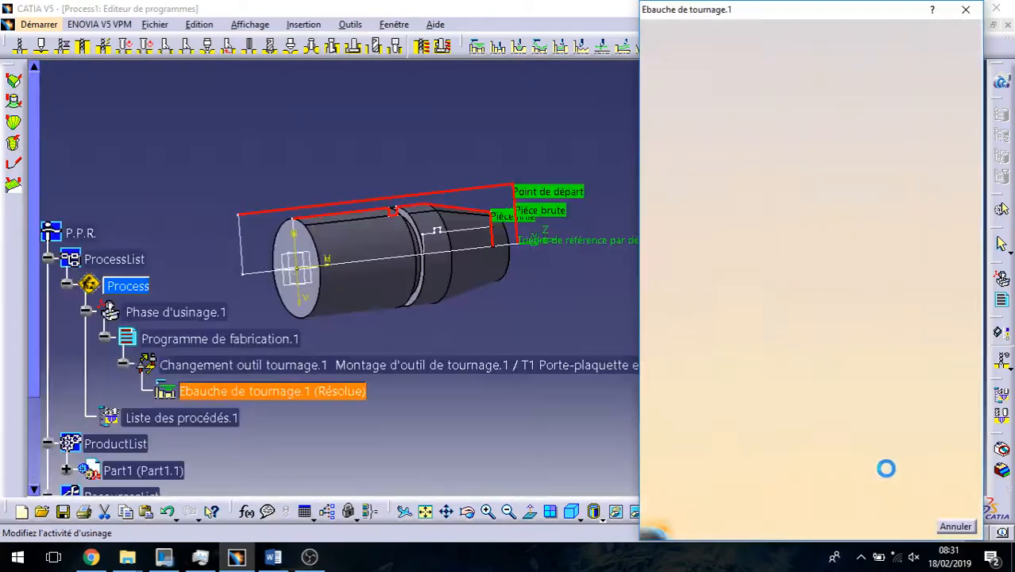
pyautogui.click(909, 528)
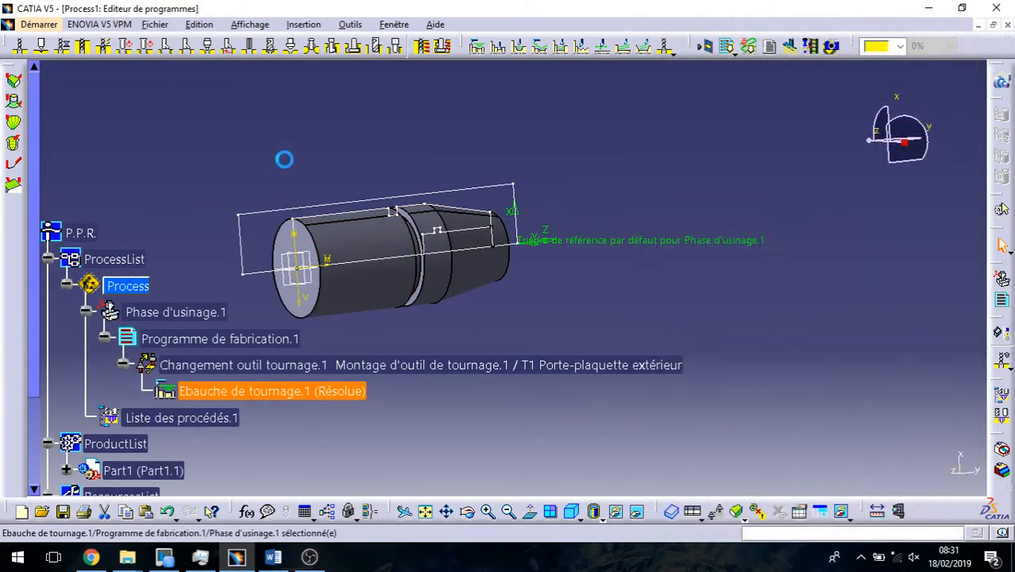
# Add a Gorge de Tournage operation after the roughing and select the outer groove's two walls and bottom as its finished-part contour.
pyautogui.moveTo(544, 301); pyautogui.dragTo(551, 290, button='middle')
pyautogui.click(498, 46)
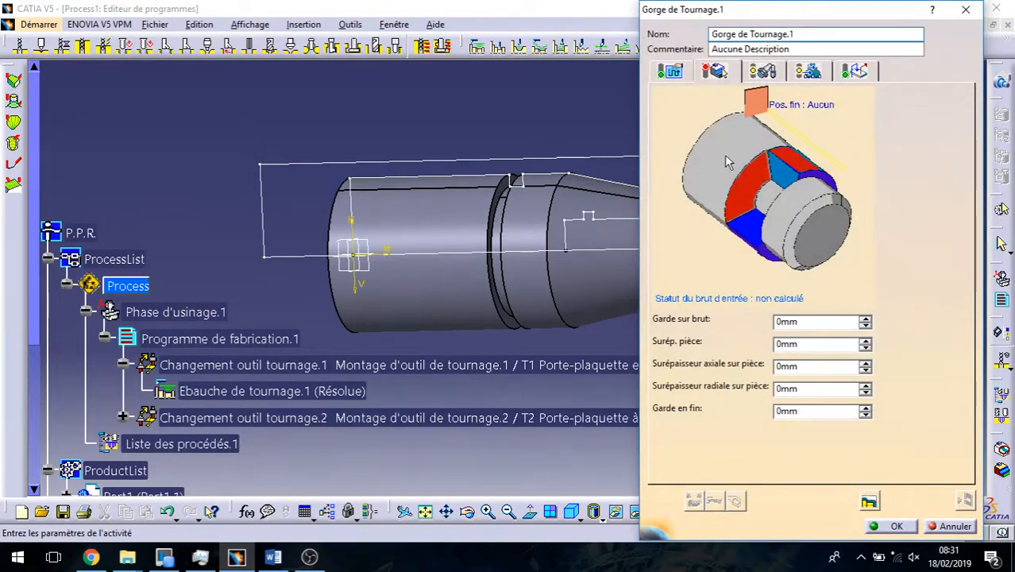
pyautogui.moveTo(512, 227); pyautogui.dragTo(485, 287, button='middle')
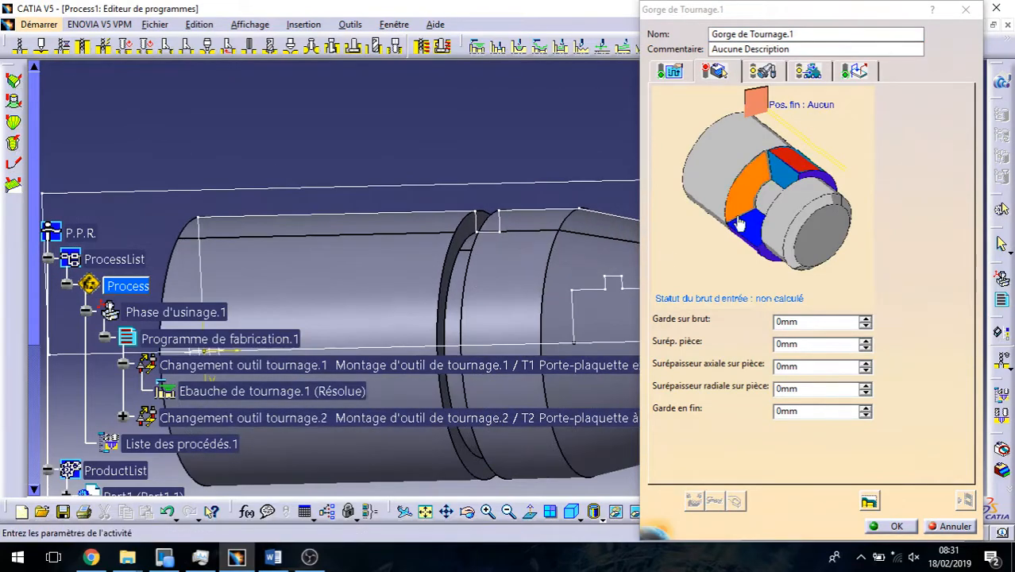
pyautogui.click(735, 226)
pyautogui.moveTo(404, 324); pyautogui.dragTo(505, 243, button='middle')
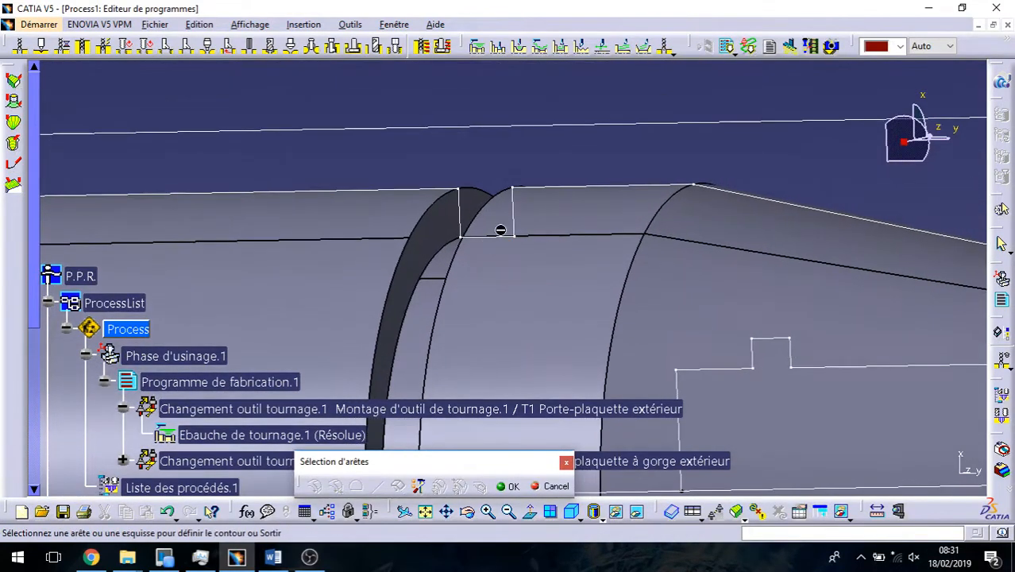
pyautogui.click(516, 210)
pyautogui.click(498, 236)
pyautogui.click(460, 213)
pyautogui.click(509, 486)
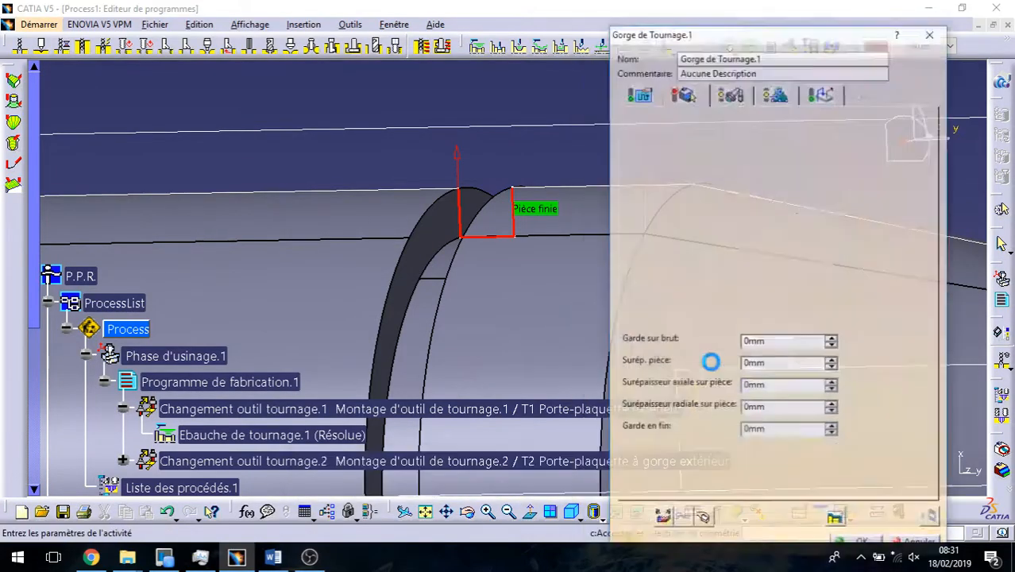
# Select the outer lengthwise line of the stock sketch as the groove operation's Pièce brute contour.
pyautogui.click(792, 142)
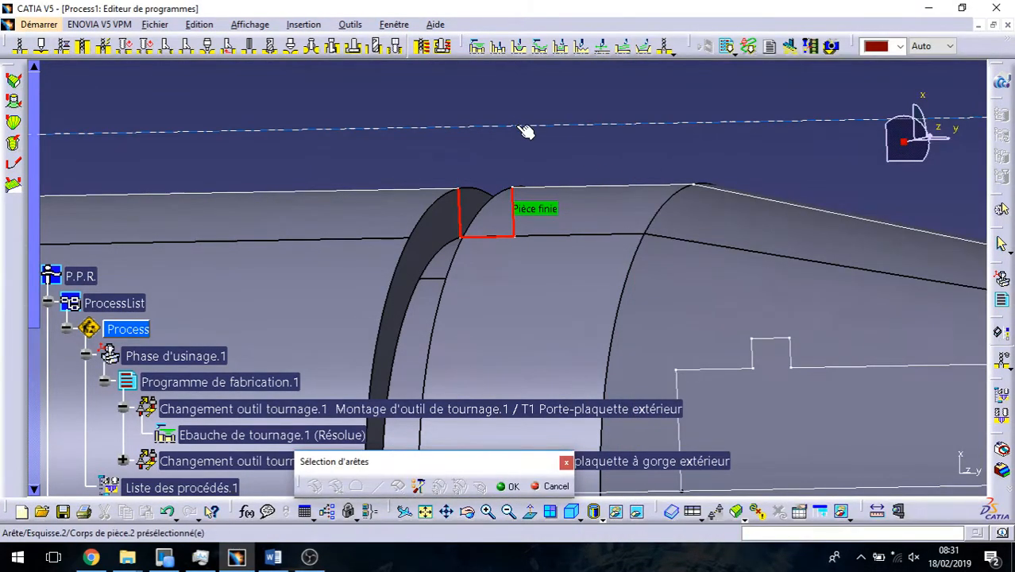
pyautogui.click(528, 131)
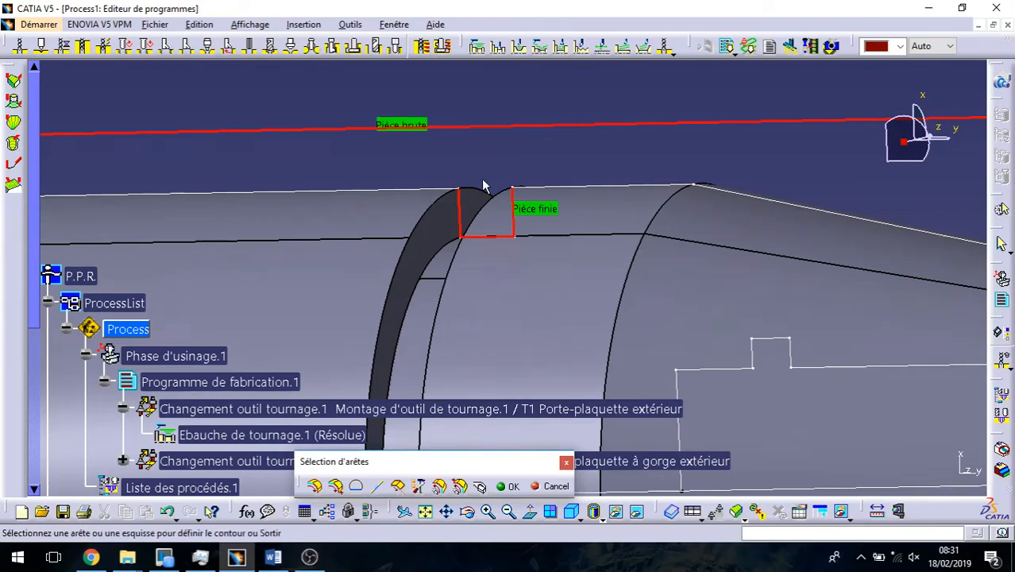
pyautogui.click(663, 470)
pyautogui.click(511, 485)
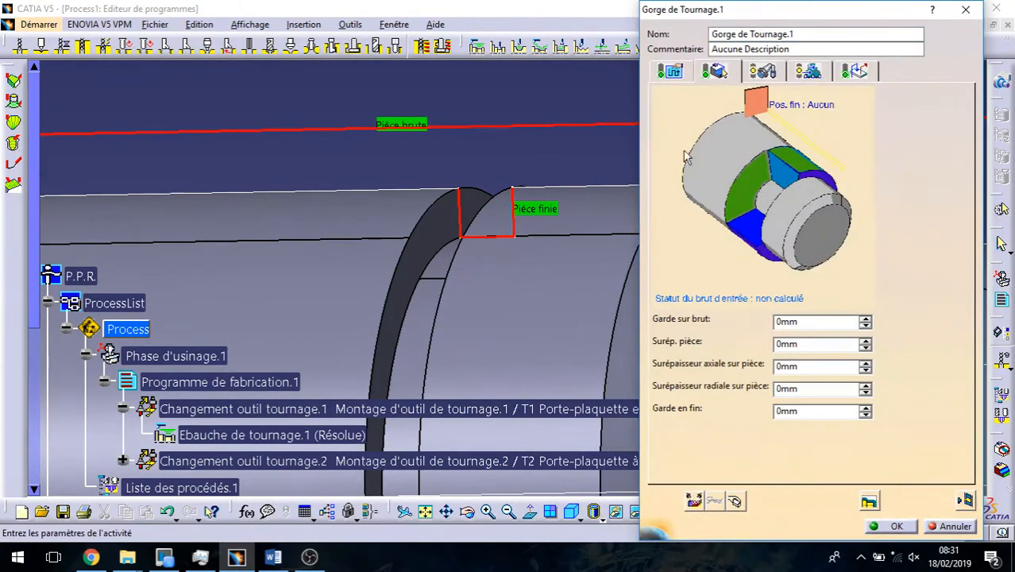
# Set both nose radii, r1 and r2, of the grooving insert Plaquette de Gorge.2 to 0 mm.
pyautogui.click(763, 70)
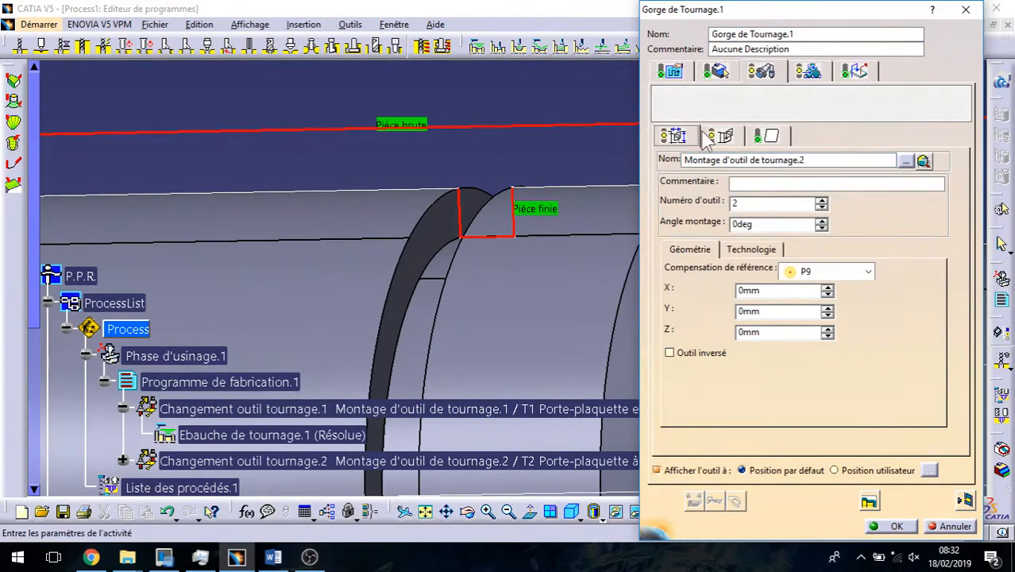
pyautogui.click(719, 137)
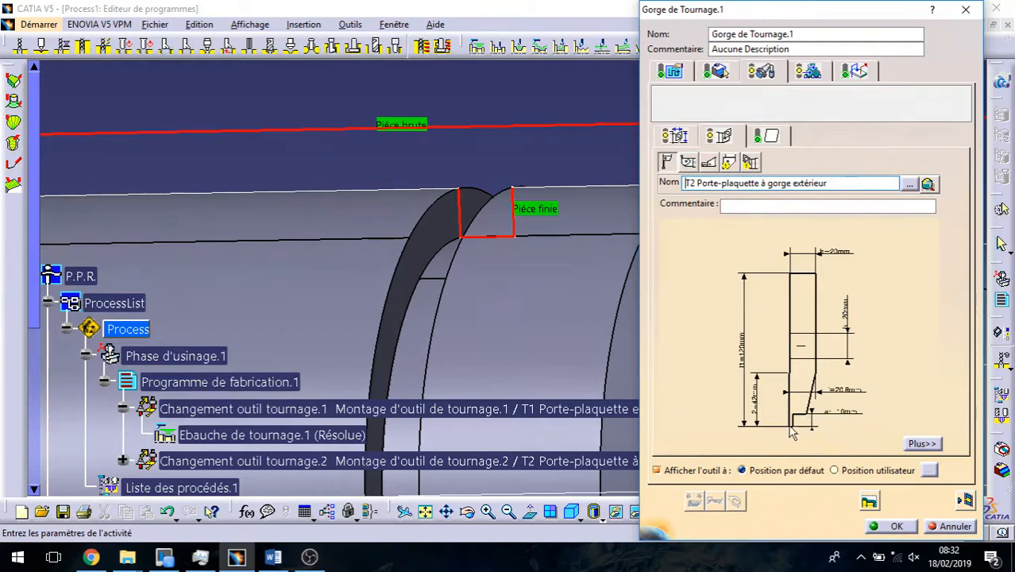
pyautogui.click(774, 137)
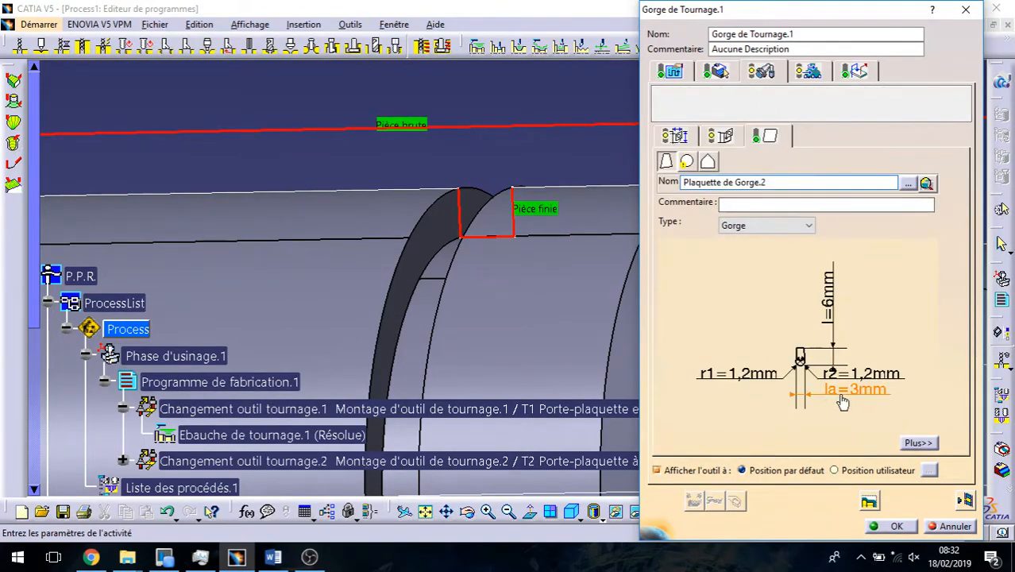
pyautogui.scroll(3, 766, 275)
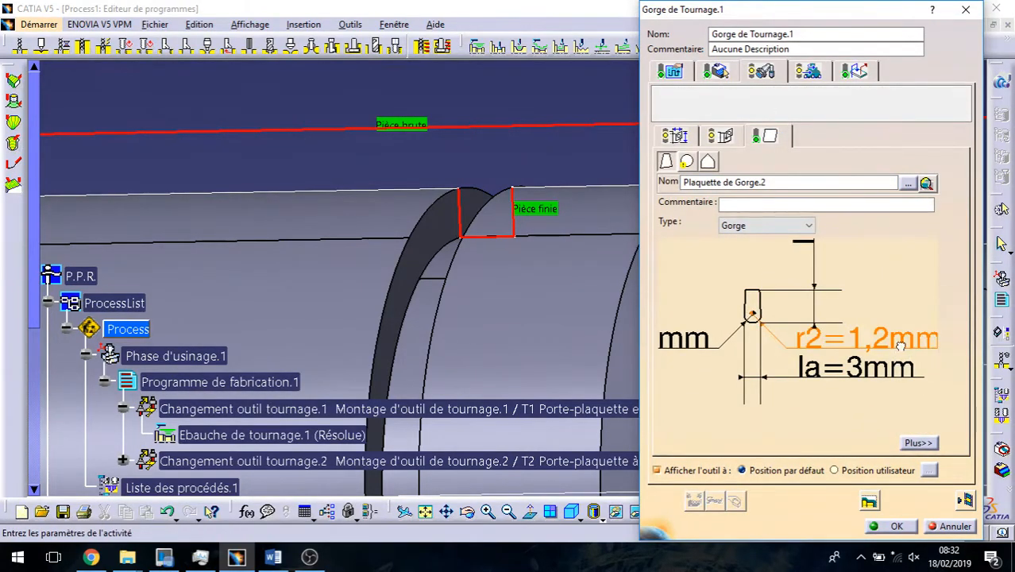
pyautogui.doubleClick(893, 342)
pyautogui.write('0')
pyautogui.press('Return')
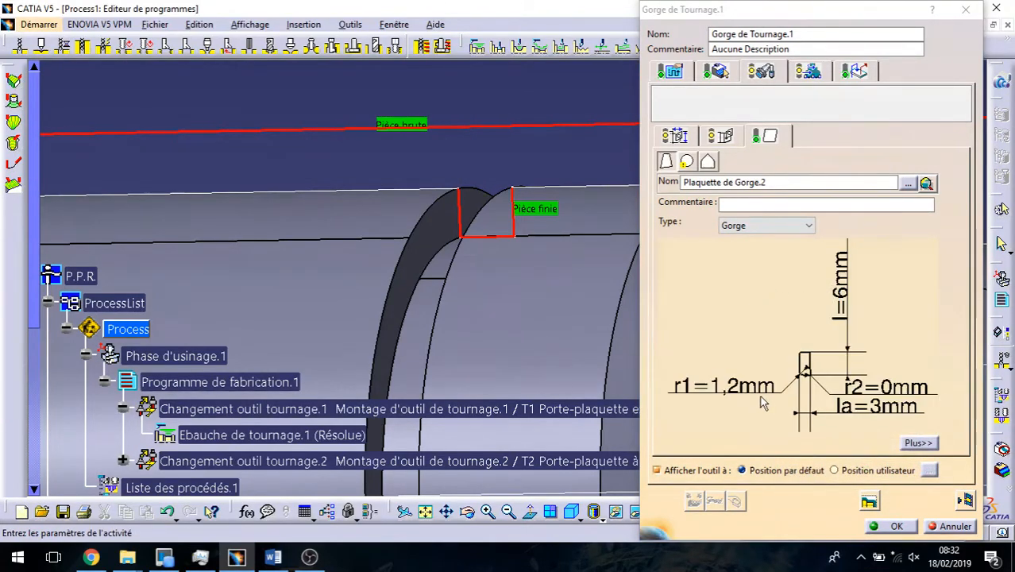
pyautogui.doubleClick(761, 394)
pyautogui.write('0mm')
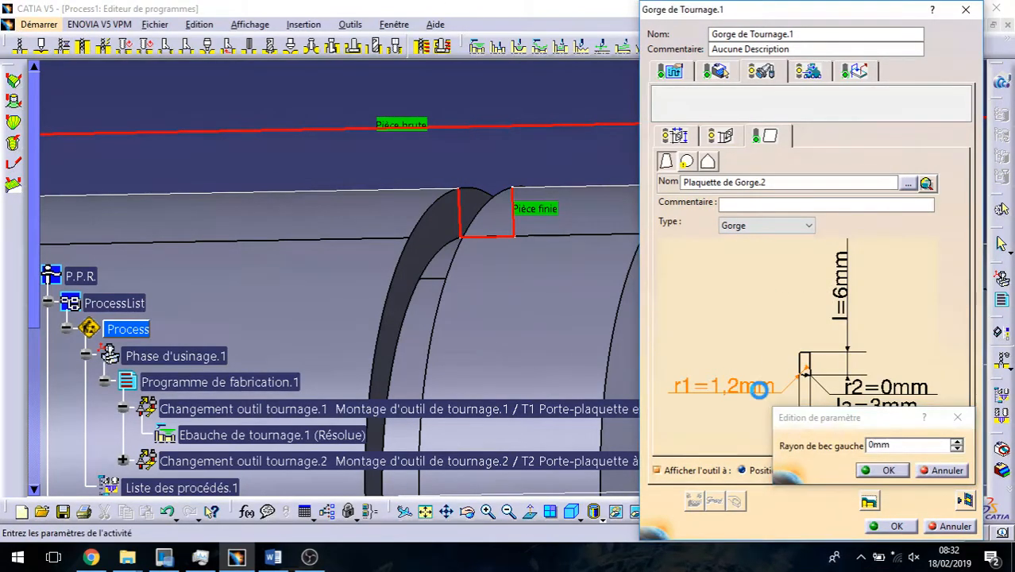
pyautogui.press('Return')
# Check the external grooving holder's geometry and review the groove operation's strategy parameters.
pyautogui.click(723, 135)
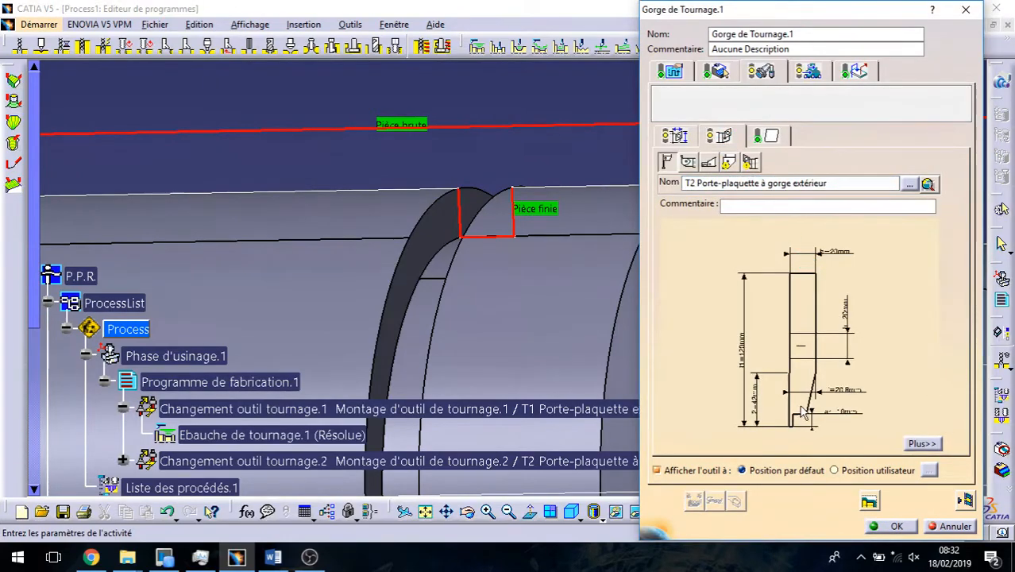
pyautogui.click(768, 138)
pyautogui.click(724, 138)
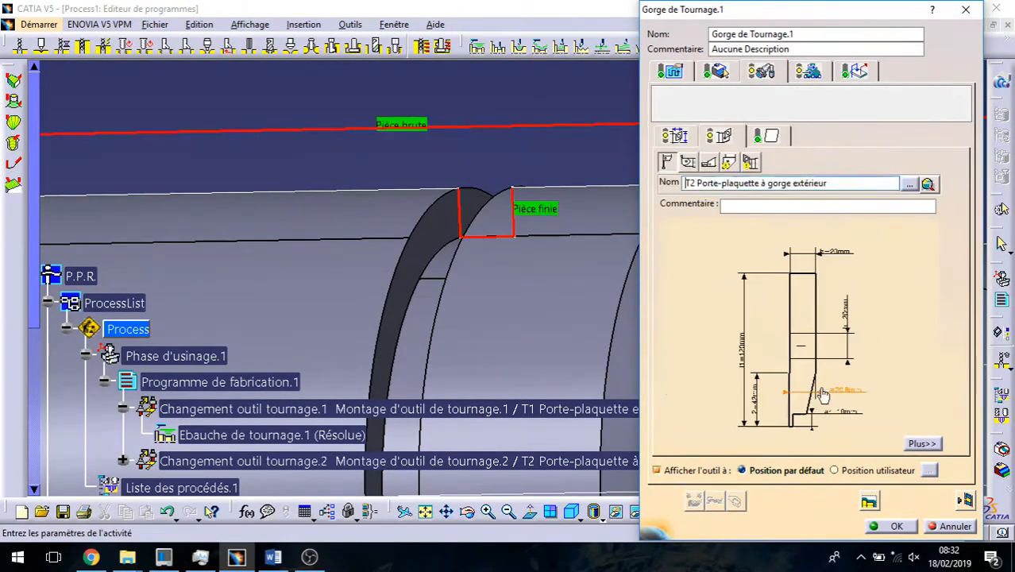
pyautogui.click(677, 70)
pyautogui.click(725, 73)
pyautogui.click(679, 76)
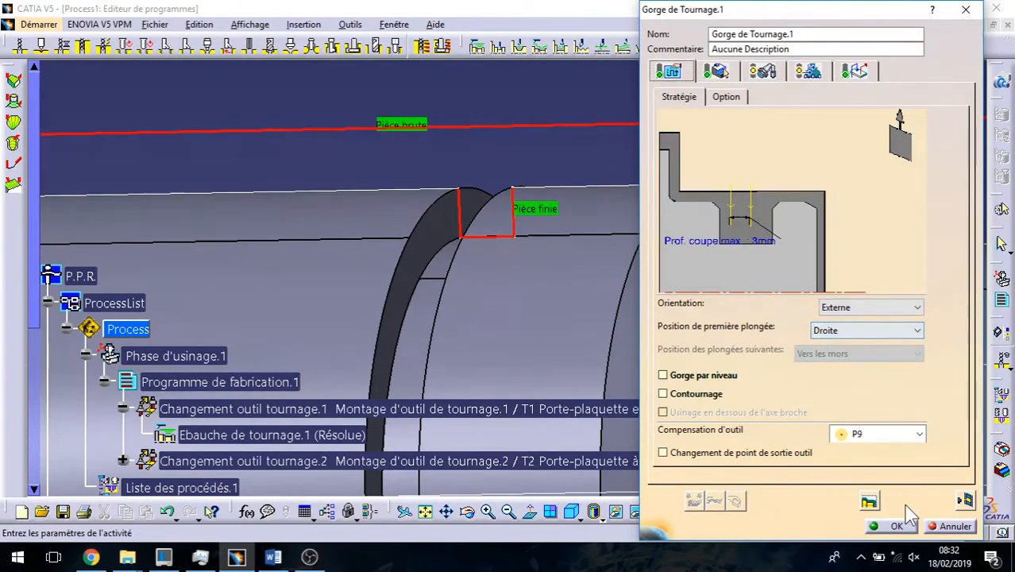
# Simulate the groove toolpath with video material removal, inspect the machined groove and accept the Gorge de Tournage.1 operation.
pyautogui.click(964, 500)
pyautogui.moveTo(468, 310); pyautogui.dragTo(397, 169, button='middle')
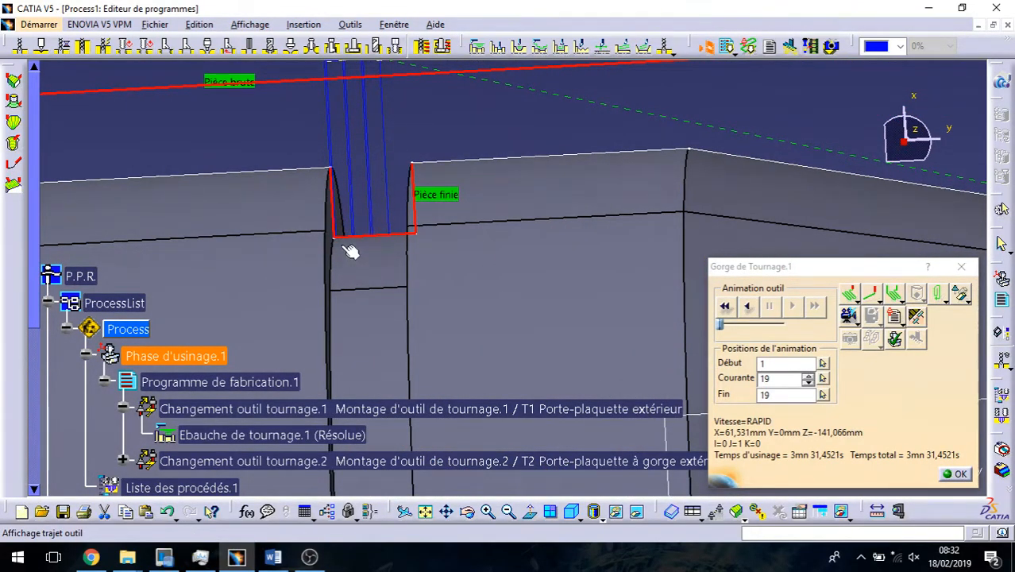
pyautogui.click(848, 312)
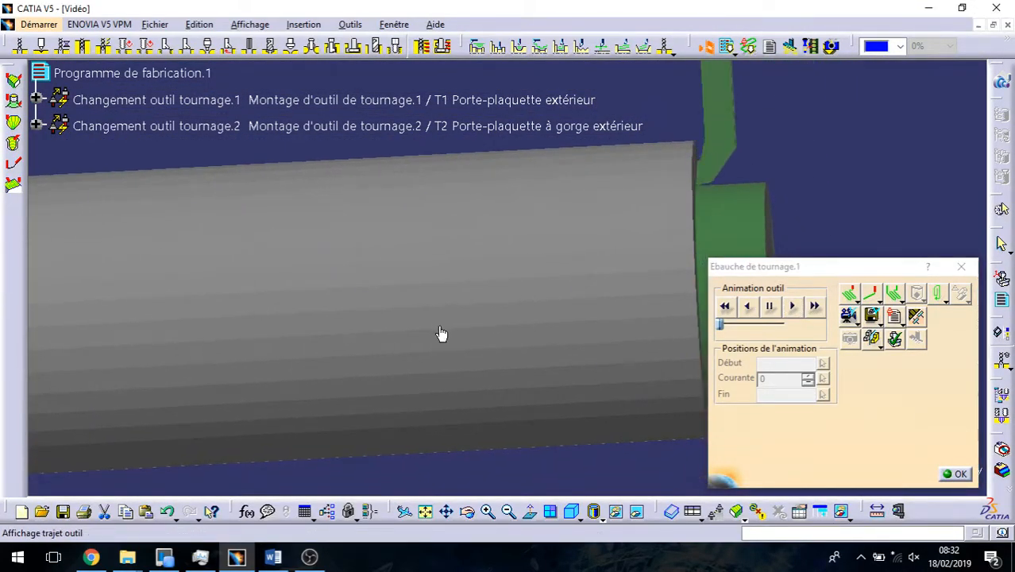
pyautogui.moveTo(544, 292); pyautogui.dragTo(497, 316, button='middle')
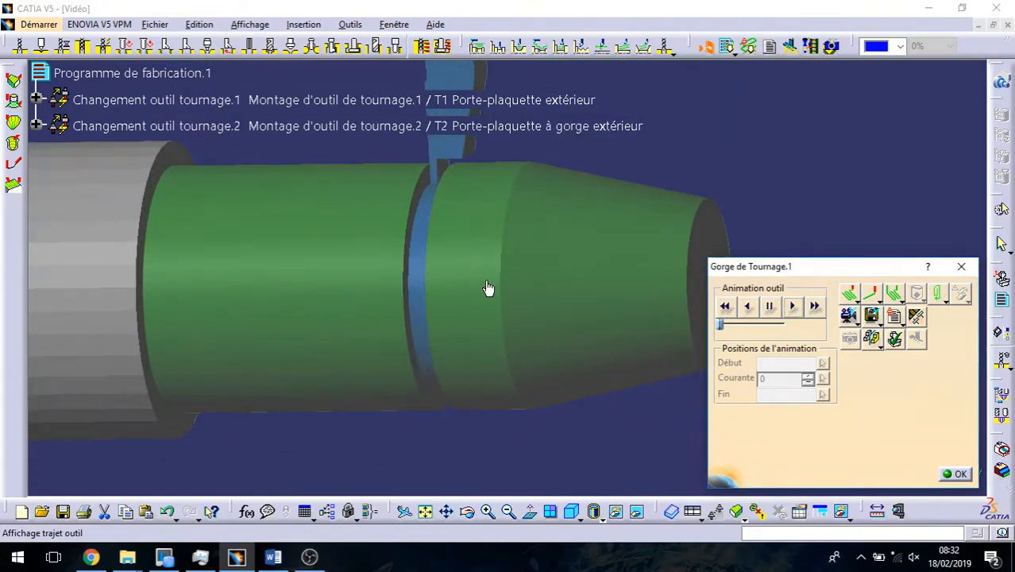
pyautogui.moveTo(403, 223); pyautogui.dragTo(433, 234, button='middle')
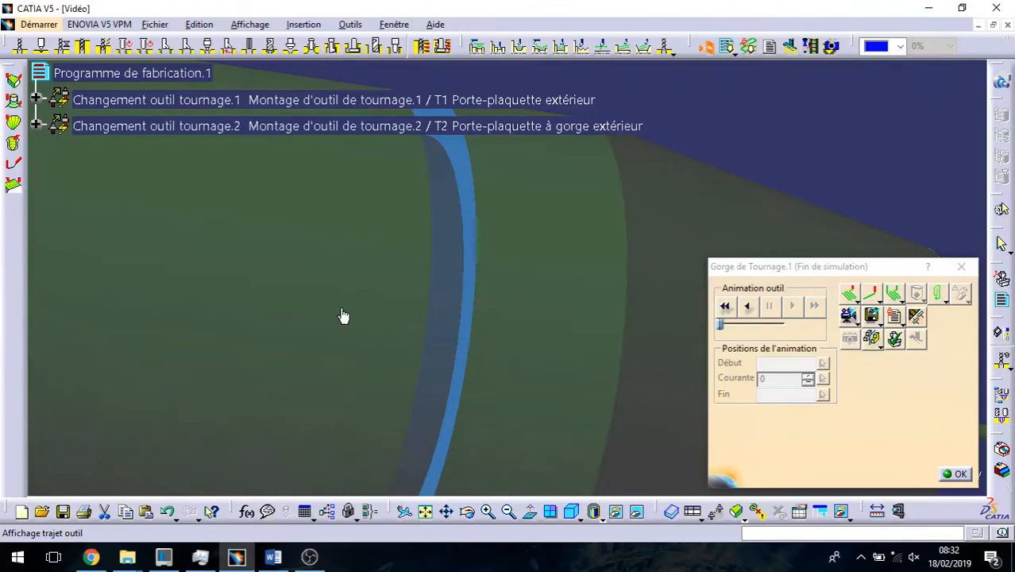
pyautogui.moveTo(467, 343); pyautogui.dragTo(475, 378, button='middle')
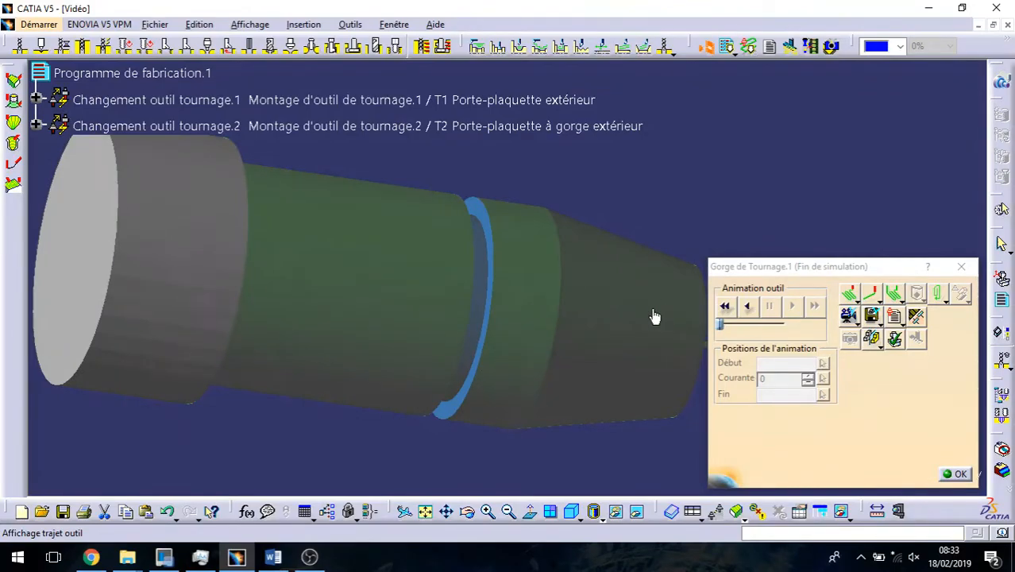
pyautogui.click(955, 474)
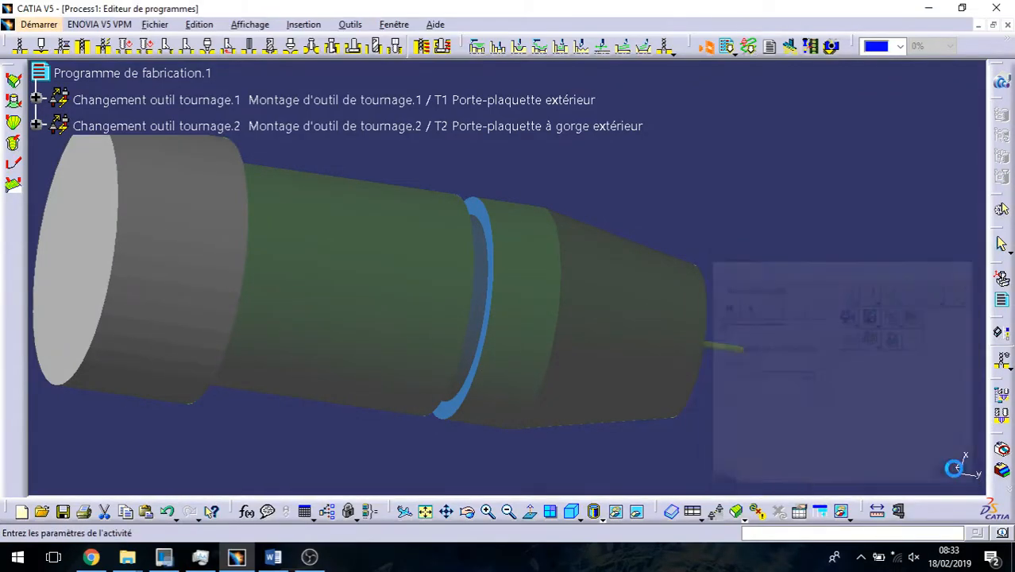
pyautogui.click(894, 527)
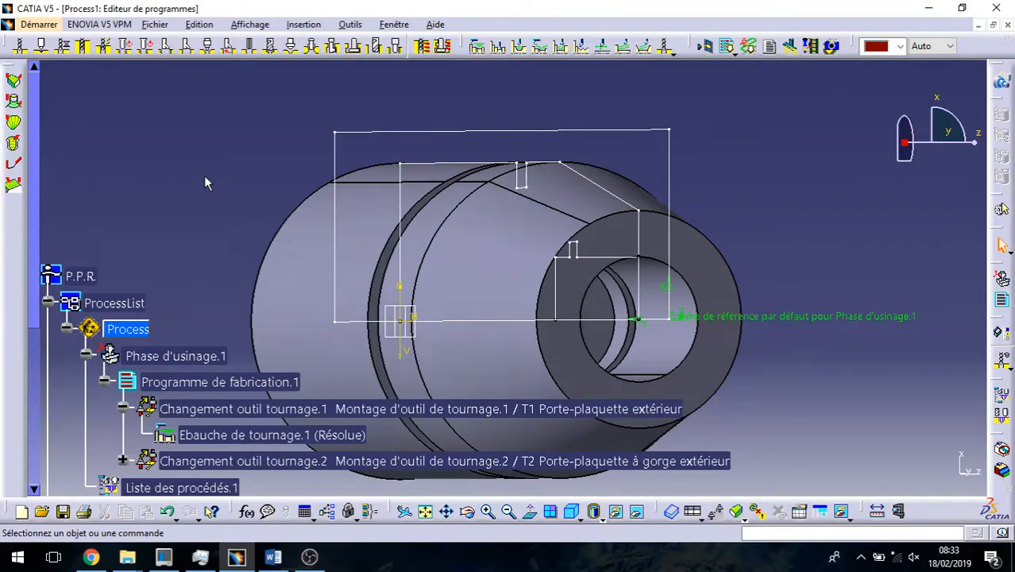
# Insert a Pointage operation after the groove operation and expand the second and third tool changes in the program tree.
pyautogui.moveTo(531, 295); pyautogui.dragTo(825, 168, button='middle')
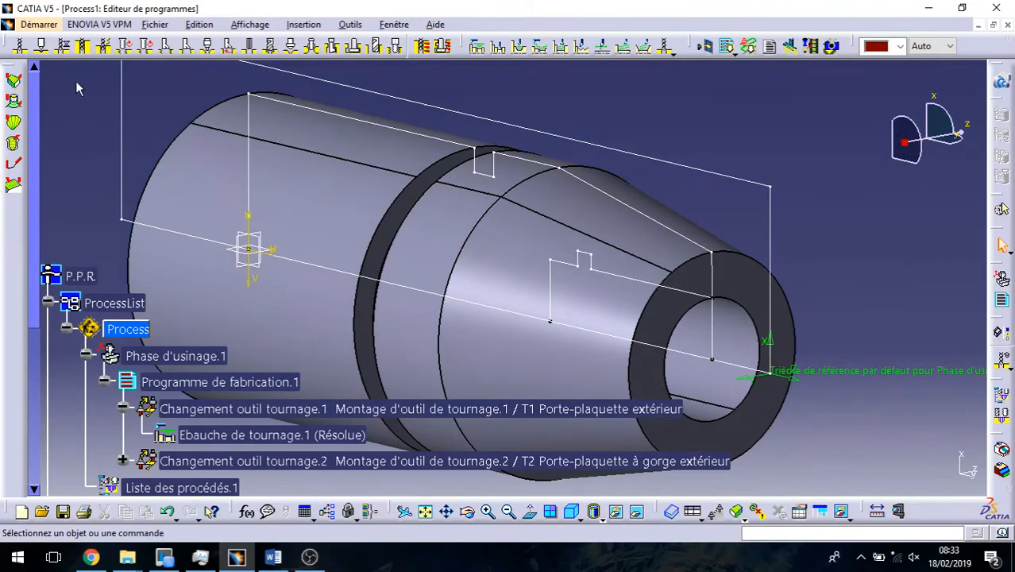
pyautogui.click(43, 46)
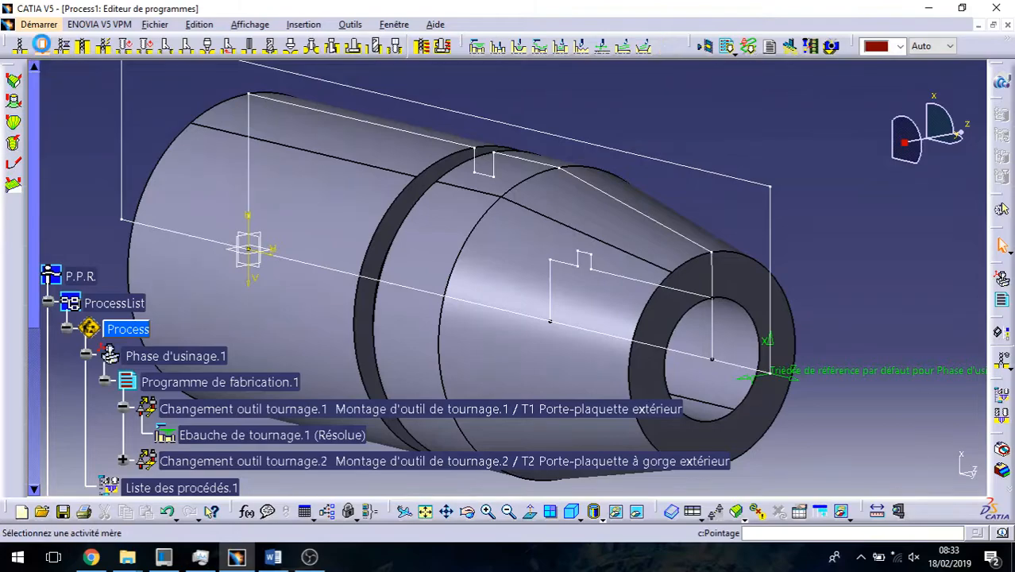
pyautogui.click(283, 382)
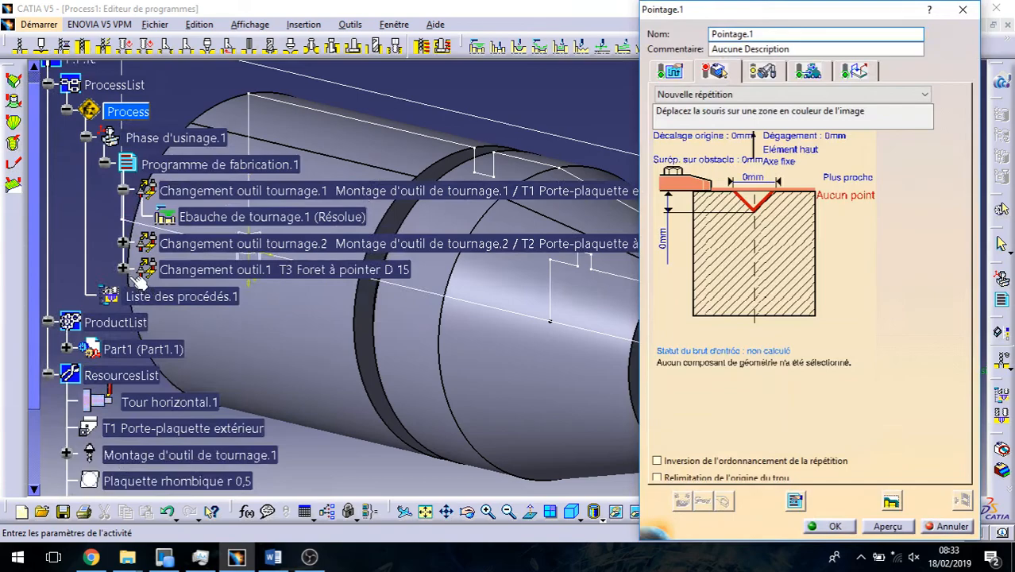
pyautogui.click(123, 243)
pyautogui.click(124, 297)
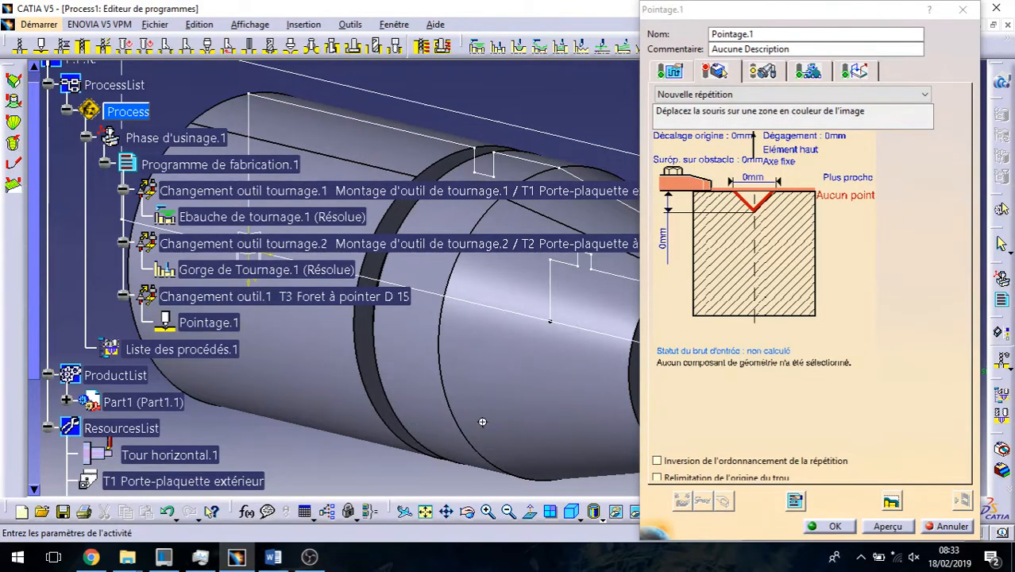
# Select the ring-shaped front face around the bore as the Pointage operation's top surface.
pyautogui.moveTo(487, 423); pyautogui.dragTo(319, 469, button='middle')
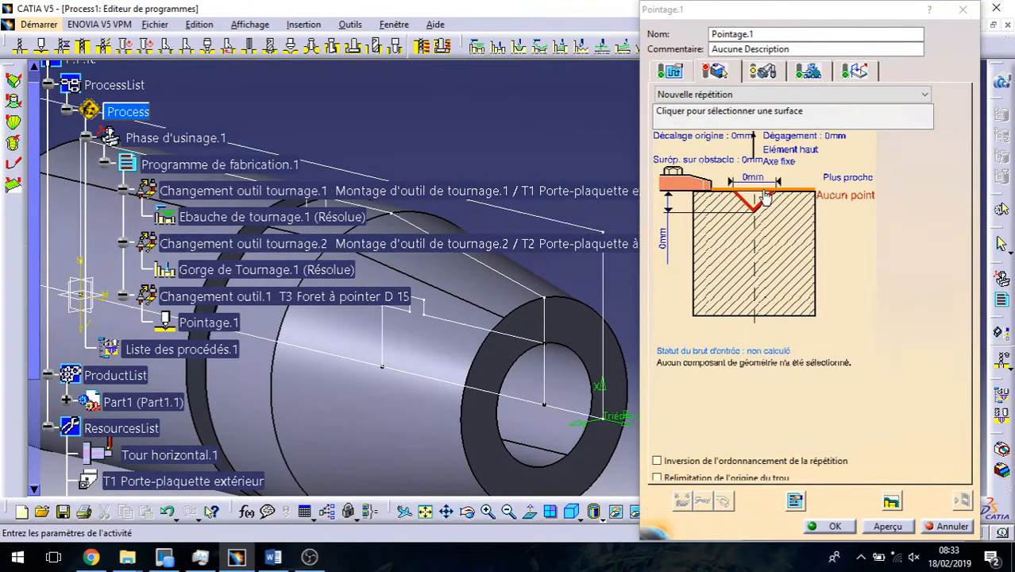
pyautogui.click(760, 208)
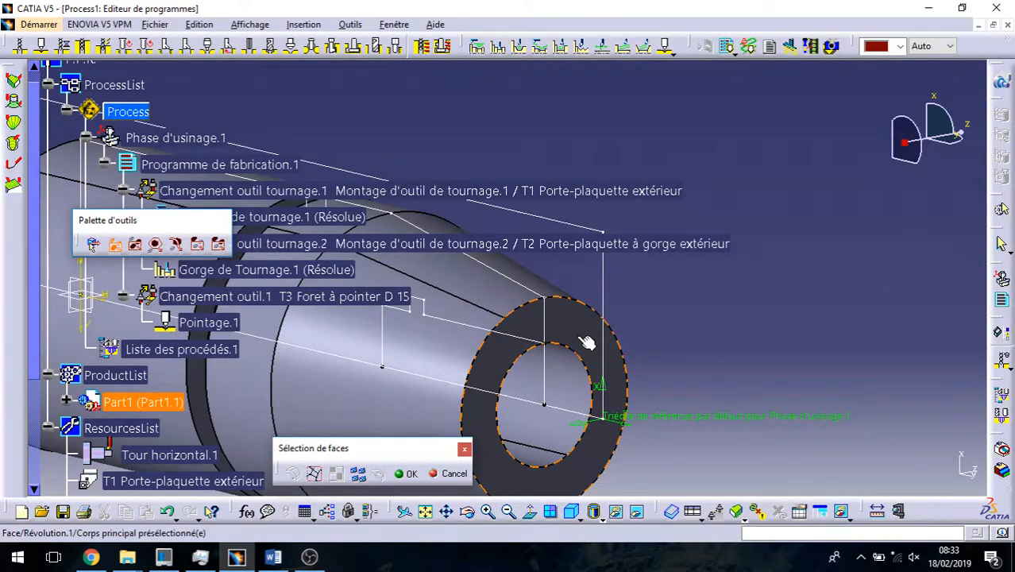
pyautogui.click(582, 339)
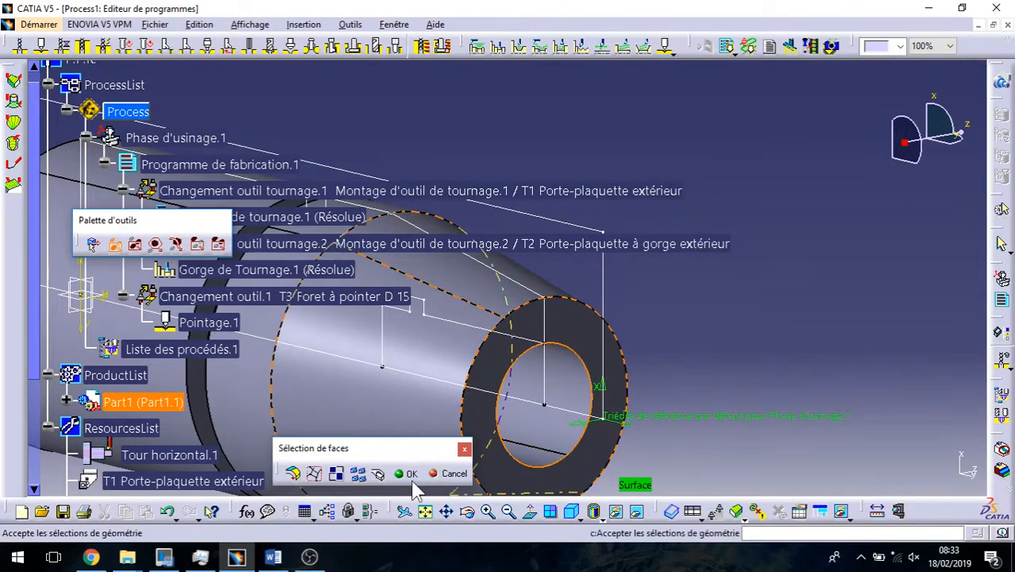
pyautogui.click(410, 474)
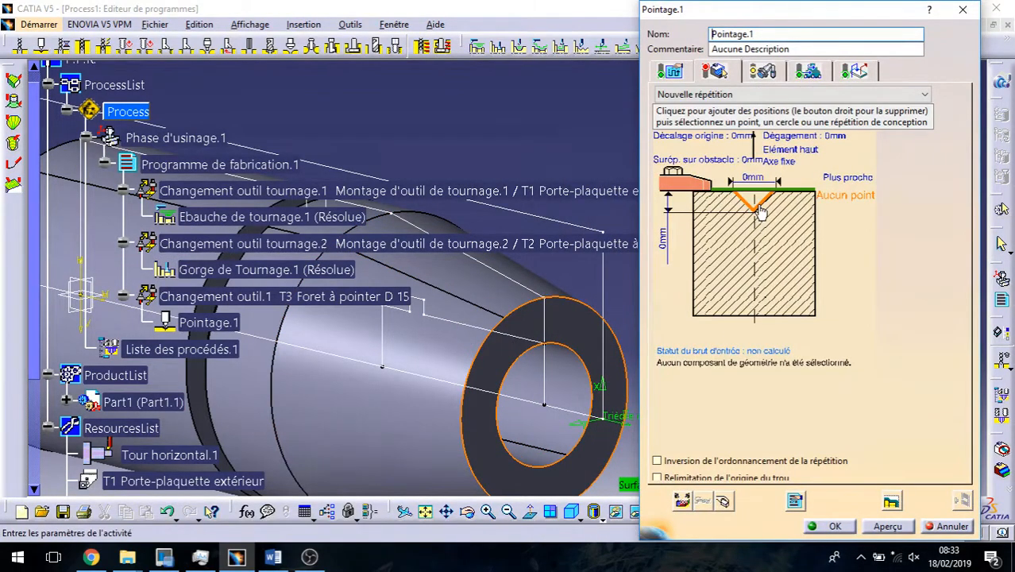
# Select the Esquisse.3 vertex at the bore's centre as the Pointage operation's drilling position.
pyautogui.click(760, 210)
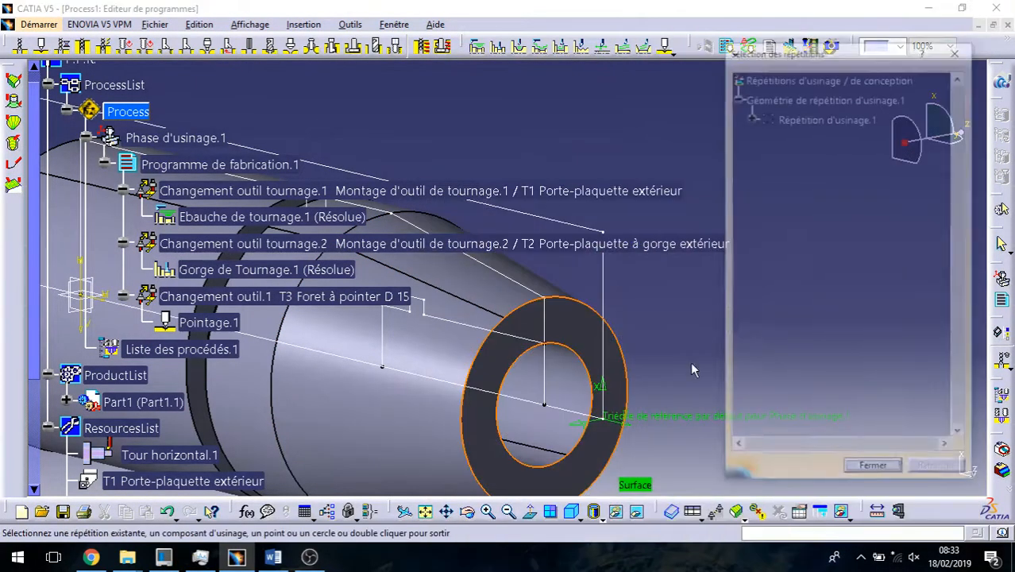
pyautogui.click(544, 405)
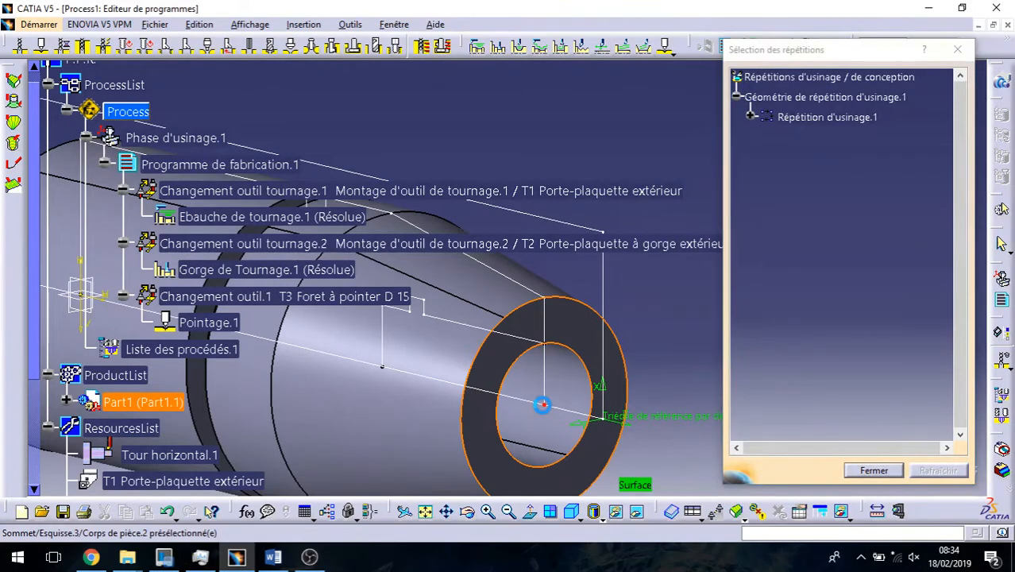
pyautogui.doubleClick(686, 310)
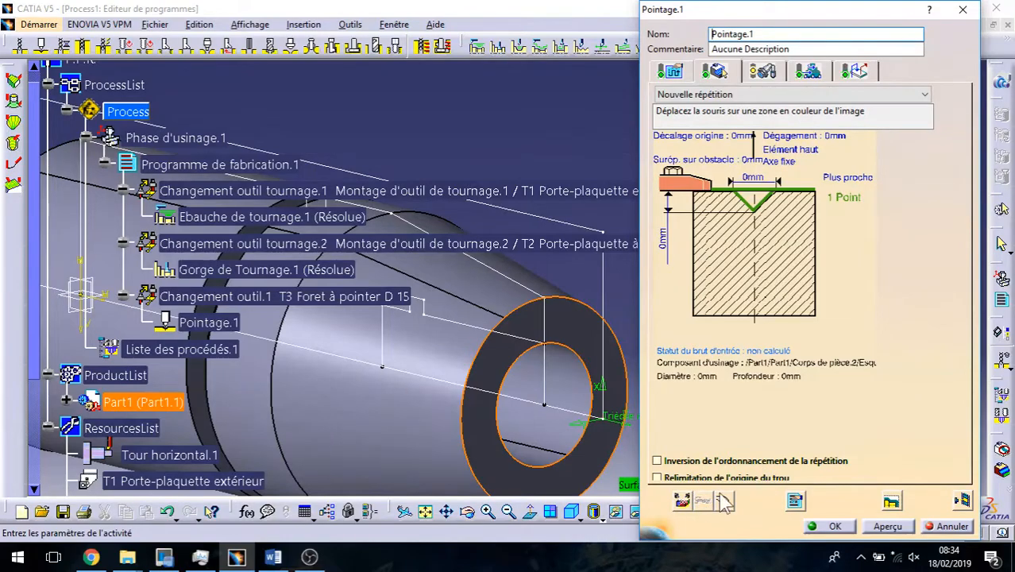
# Review the Pointage operation's strategy parameters and try to simulate its toolpath.
pyautogui.click(672, 72)
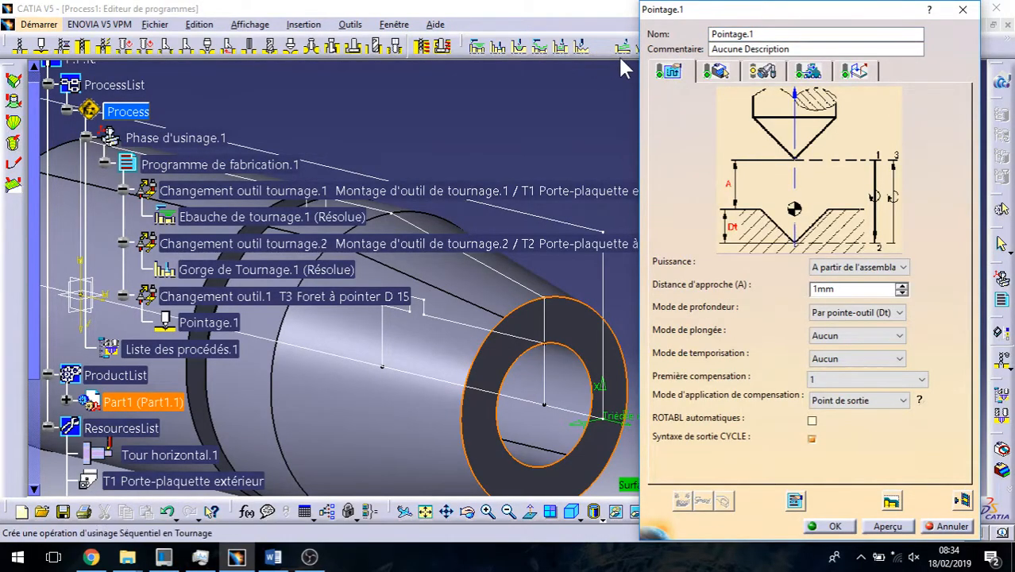
pyautogui.scroll(-3, 493, 290)
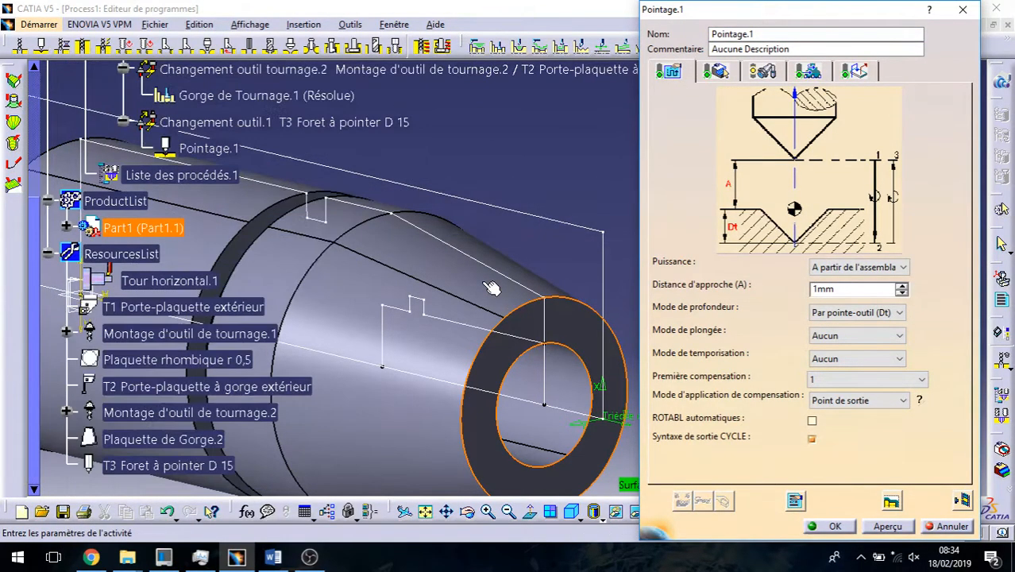
pyautogui.scroll(1, 494, 282)
pyautogui.moveTo(440, 342); pyautogui.dragTo(163, 271, button='middle')
pyautogui.click(961, 500)
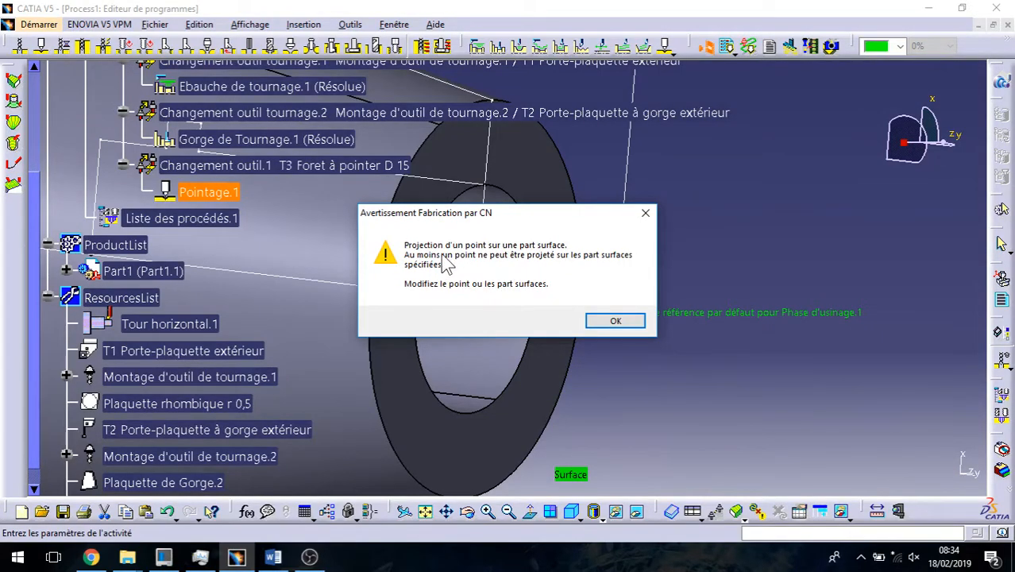
pyautogui.click(614, 321)
pyautogui.moveTo(421, 303); pyautogui.dragTo(359, 351, button='middle')
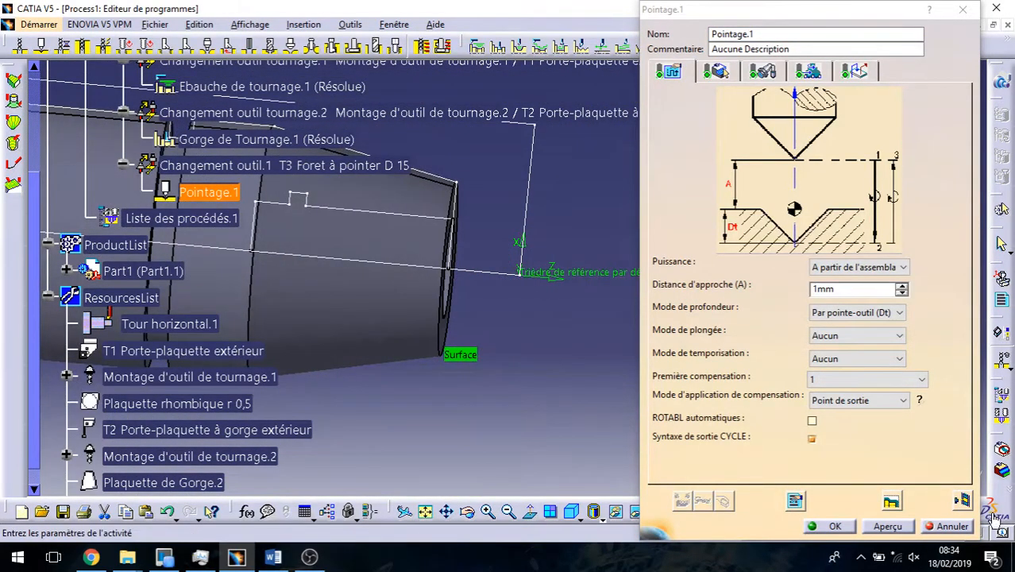
# Set the Pointage operation's depth to 15 mm and try simulating its toolpath again.
pyautogui.click(855, 72)
pyautogui.click(670, 71)
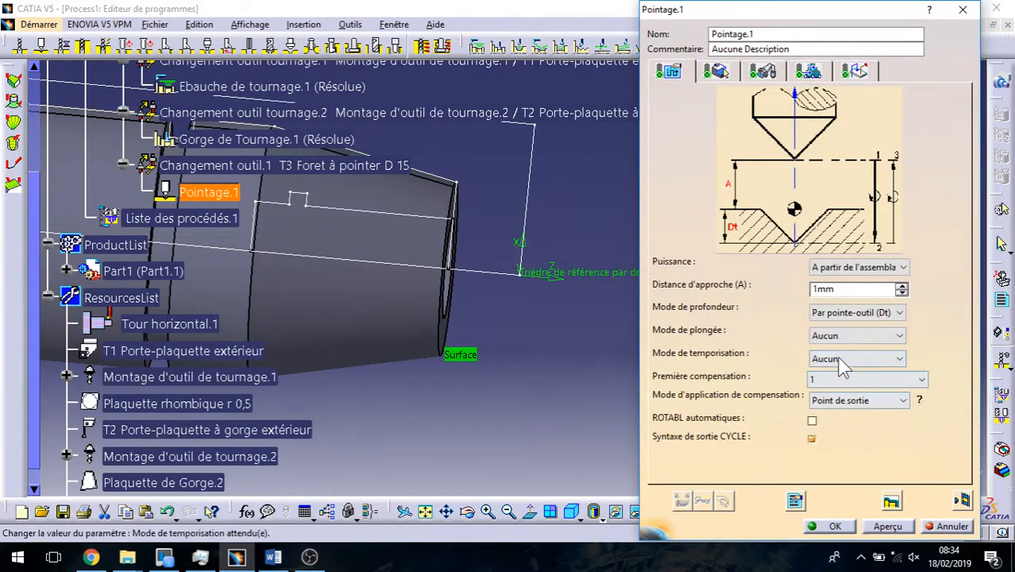
pyautogui.moveTo(566, 334); pyautogui.dragTo(568, 401, button='middle')
pyautogui.click(730, 73)
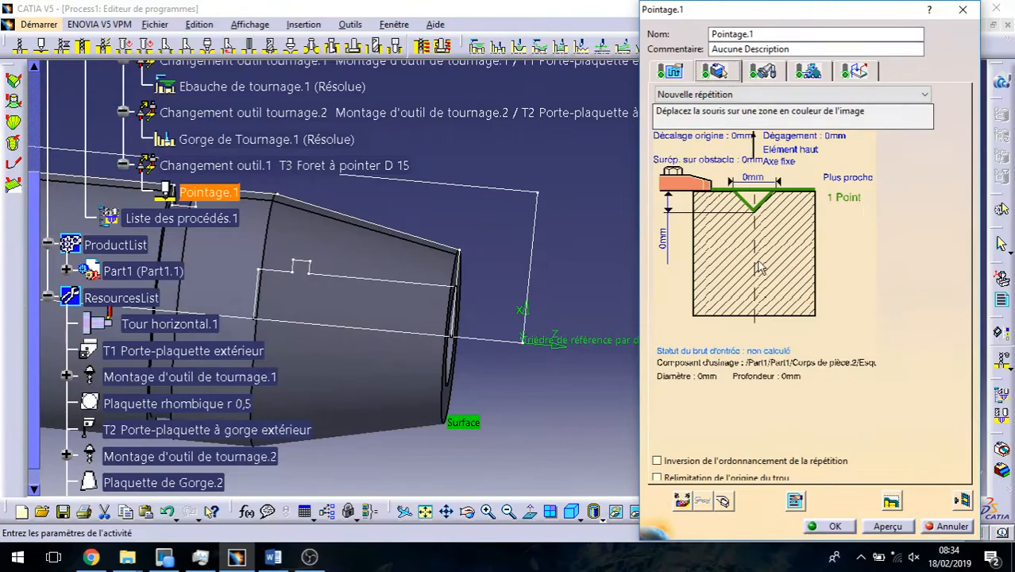
pyautogui.doubleClick(670, 213)
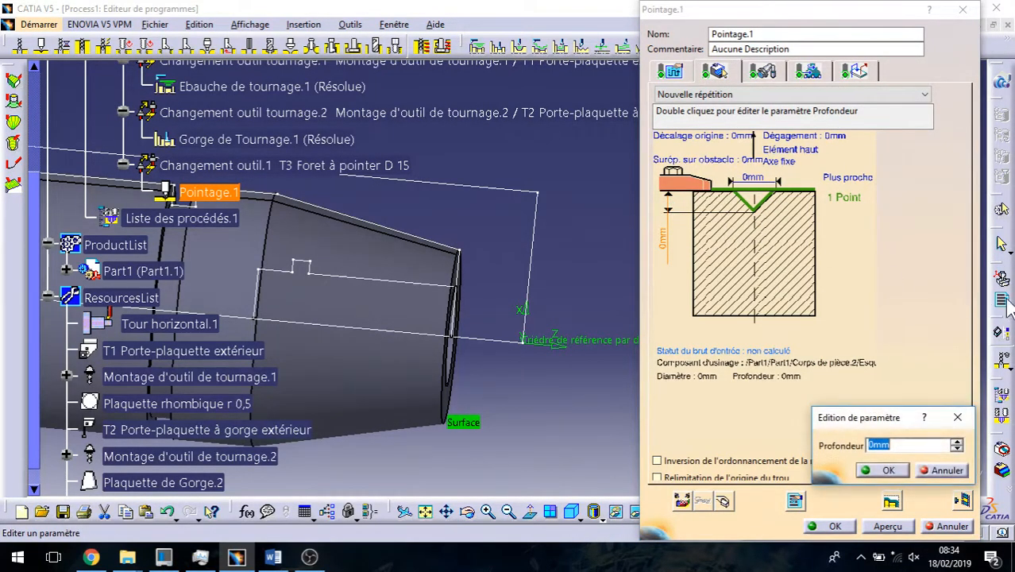
pyautogui.press('Return')
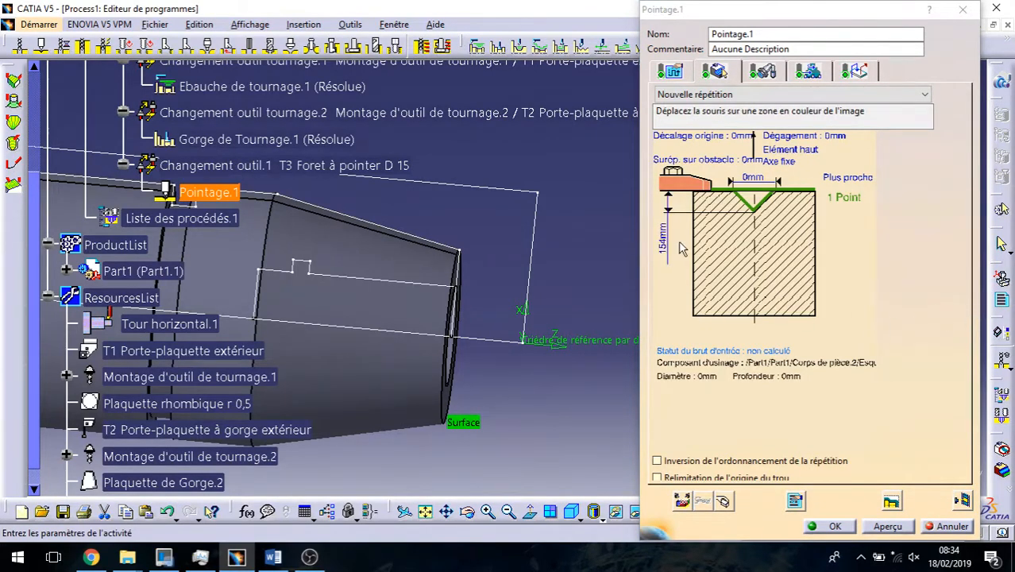
pyautogui.doubleClick(666, 238)
pyautogui.write('15mm')
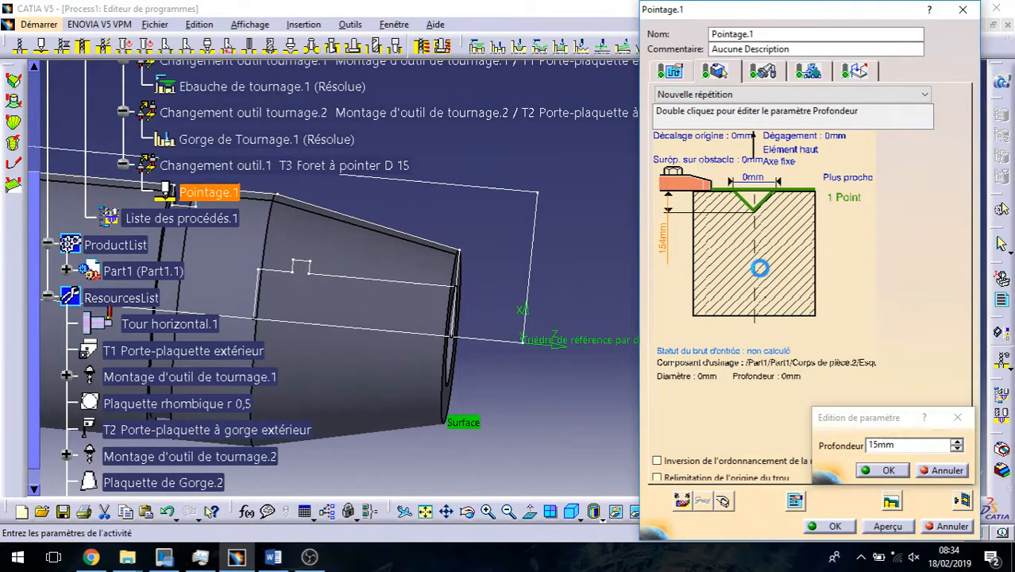
pyautogui.press('Return')
pyautogui.click(961, 500)
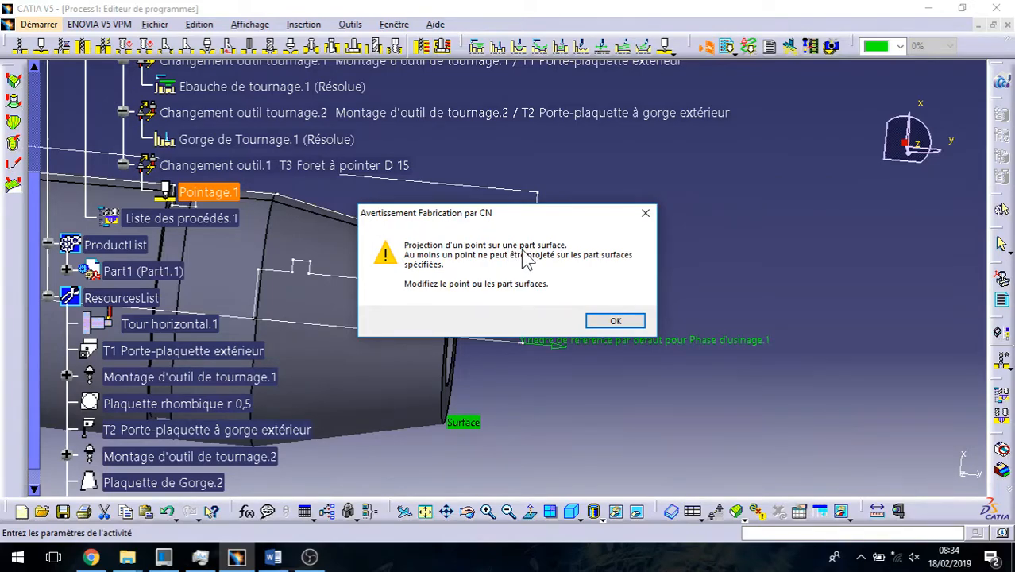
pyautogui.click(603, 320)
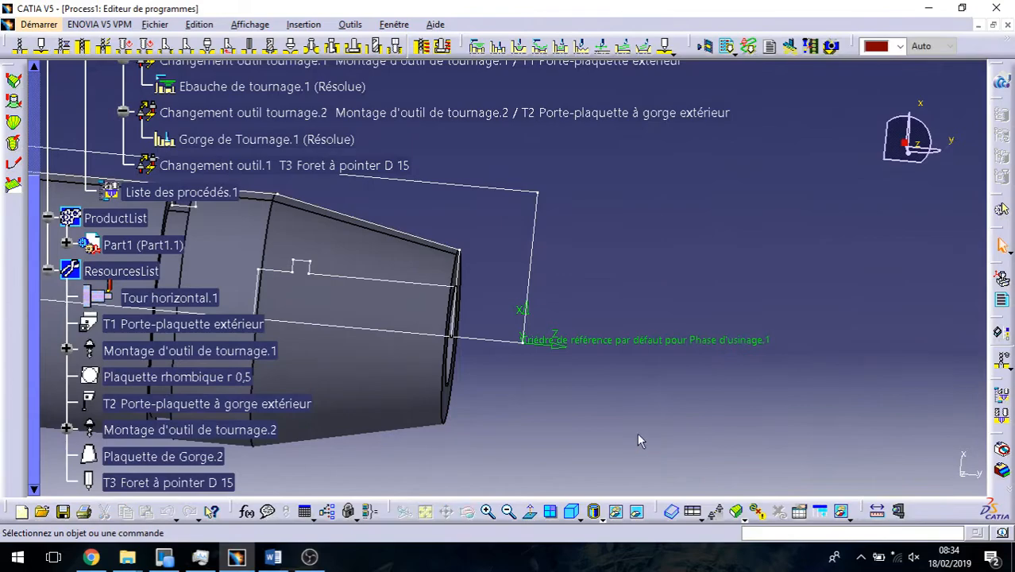
# Switch to editing the part in Part Design and hide its profile sketches around the front face and bore.
pyautogui.moveTo(571, 398); pyautogui.dragTo(411, 311, button='middle')
pyautogui.doubleClick(385, 285)
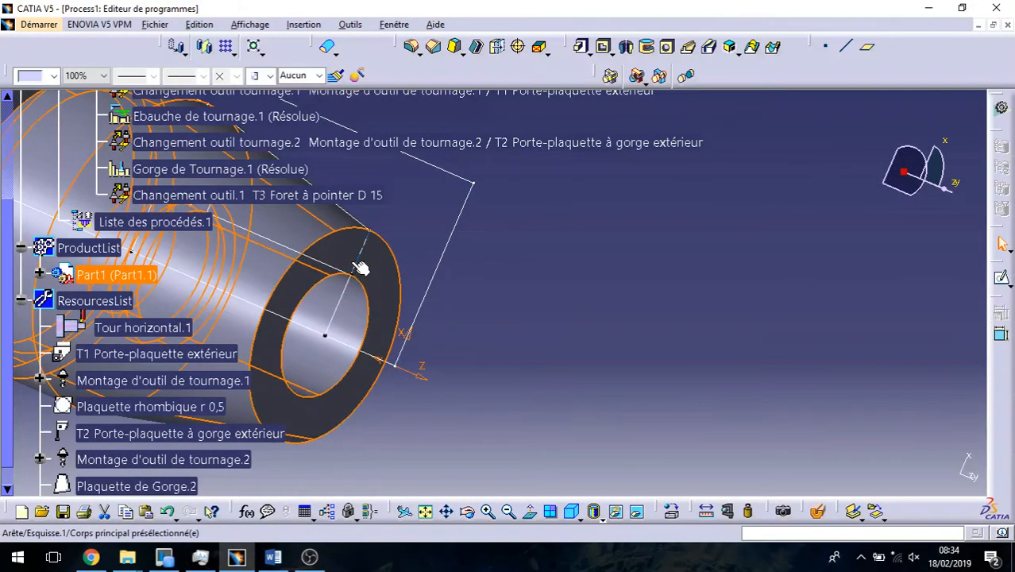
pyautogui.rightClick(359, 265)
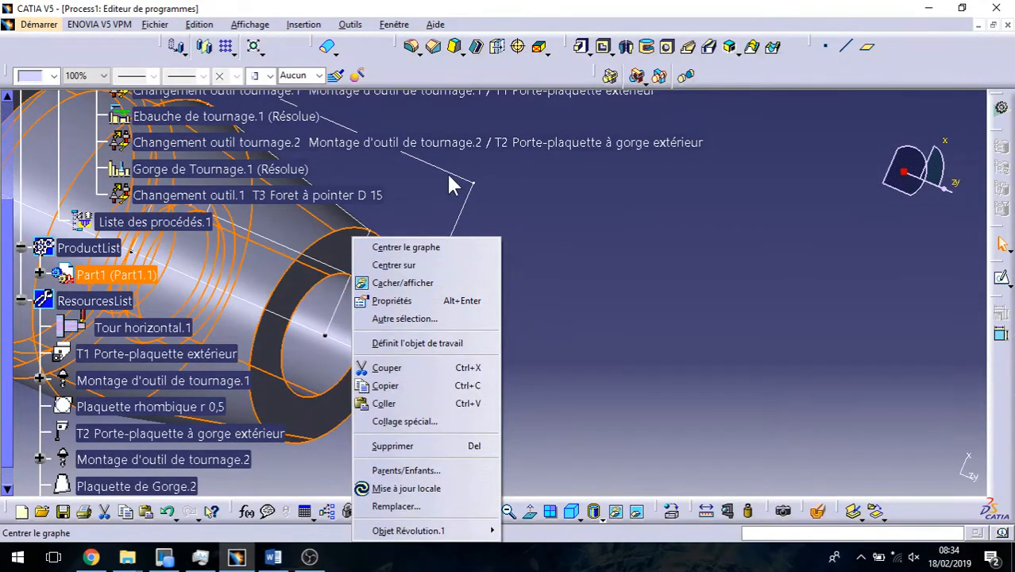
pyautogui.click(455, 181)
pyautogui.rightClick(366, 238)
pyautogui.click(415, 284)
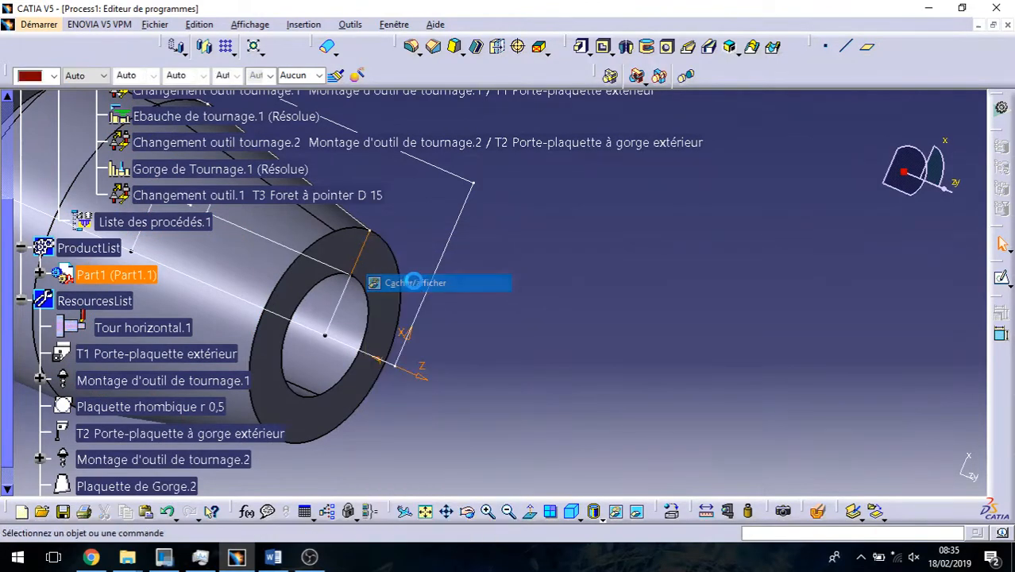
pyautogui.rightClick(336, 303)
pyautogui.click(385, 285)
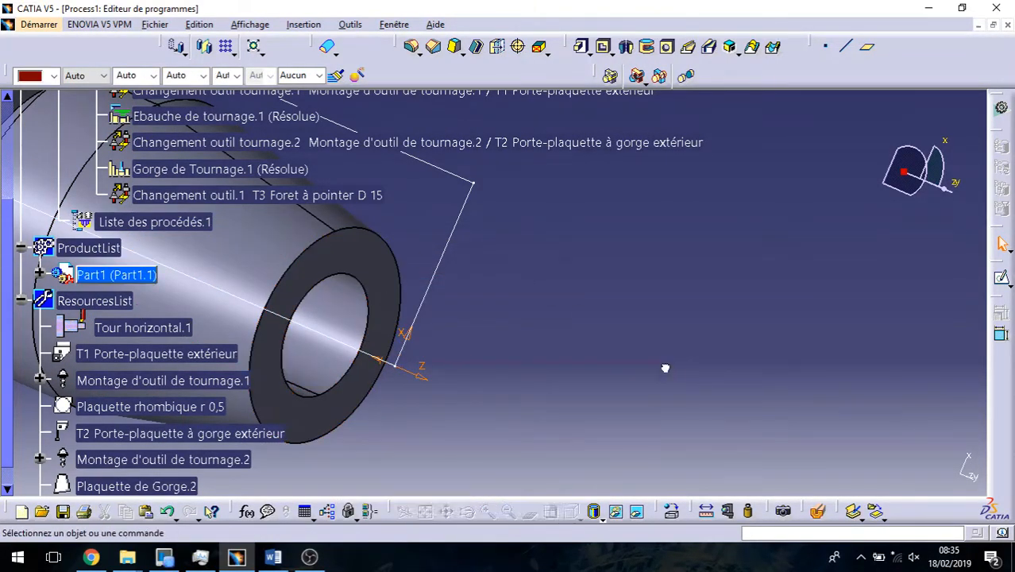
pyautogui.click(385, 281)
# Expand the part's two bodies in the tree and define Révolution.1 as the work object.
pyautogui.click(39, 273)
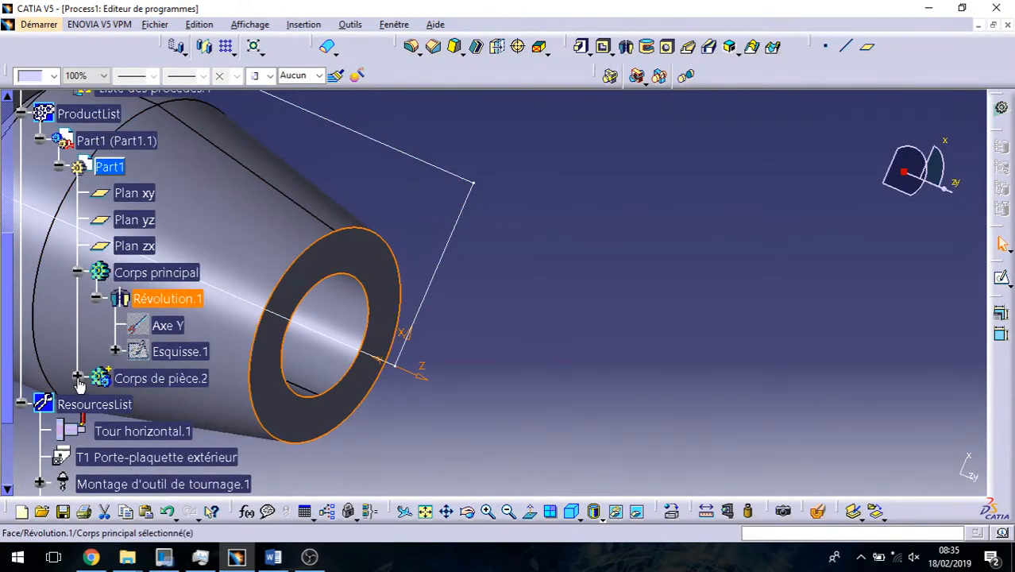
pyautogui.click(77, 376)
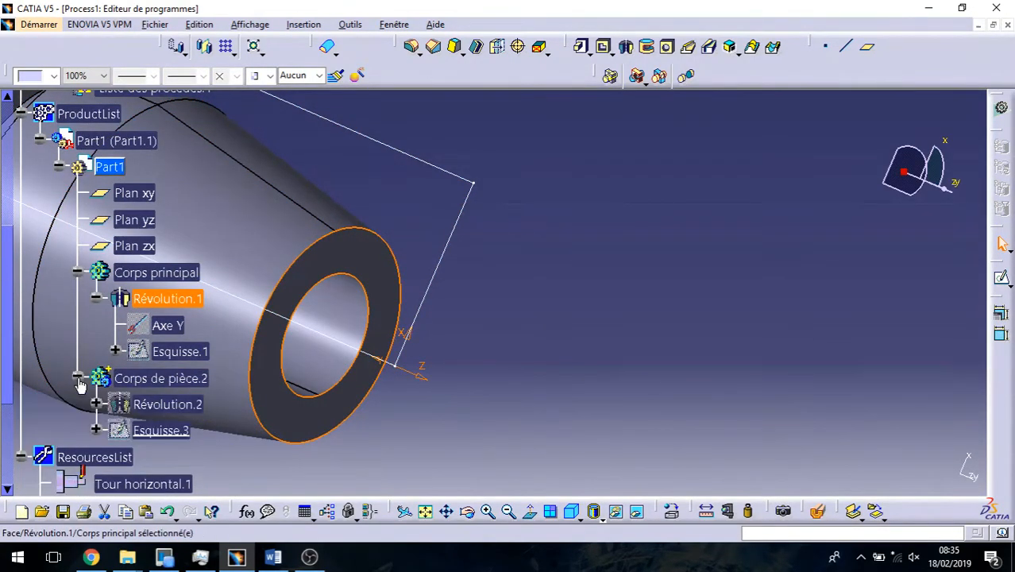
pyautogui.rightClick(173, 356)
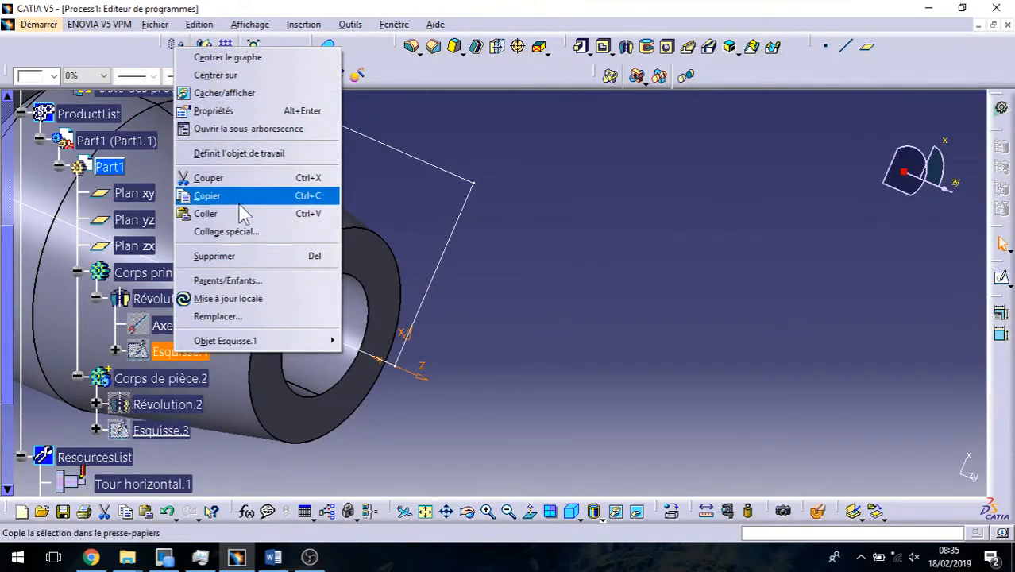
pyautogui.click(252, 154)
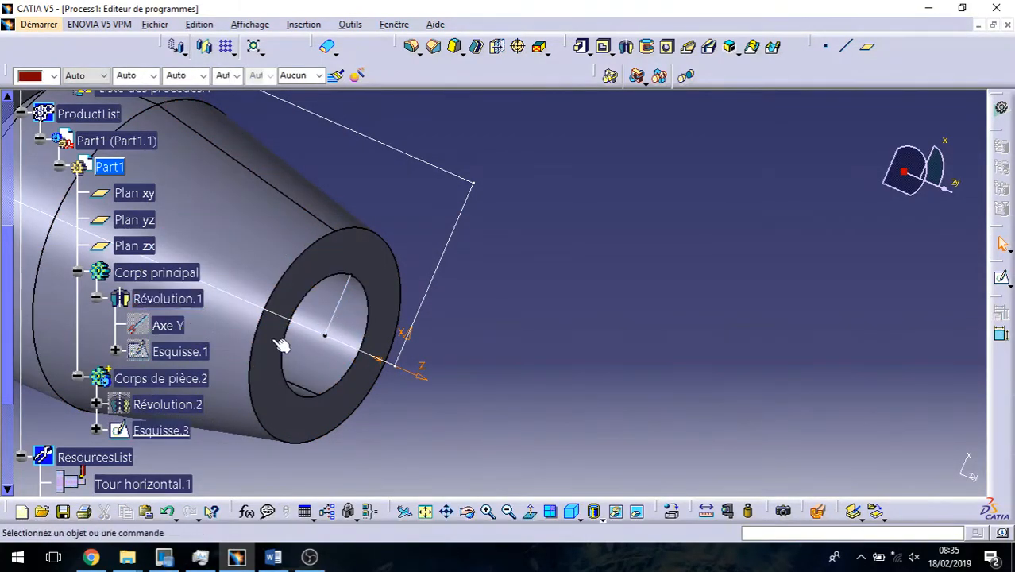
pyautogui.rightClick(167, 351)
pyautogui.click(226, 153)
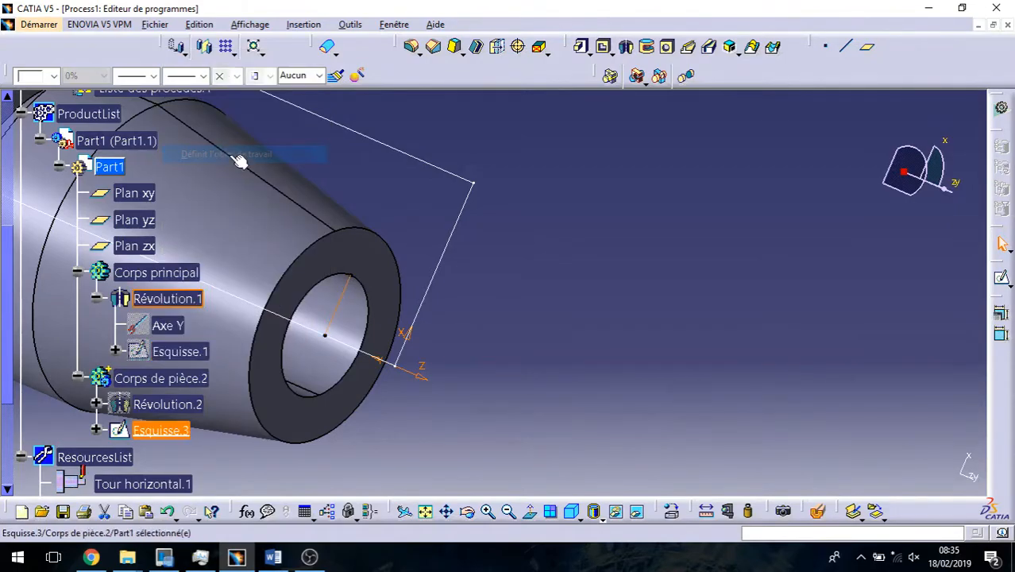
pyautogui.rightClick(151, 299)
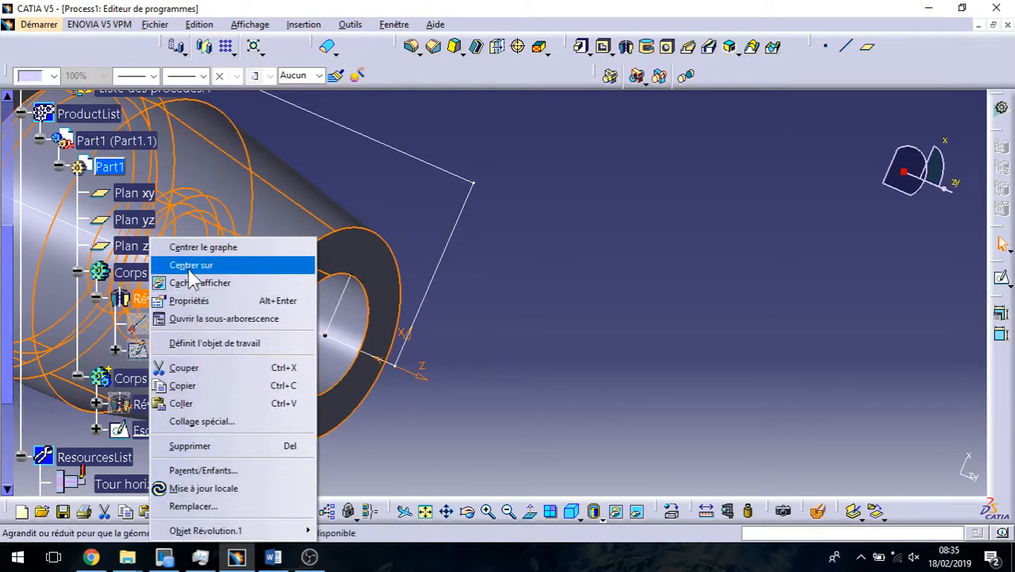
pyautogui.click(198, 343)
pyautogui.click(96, 298)
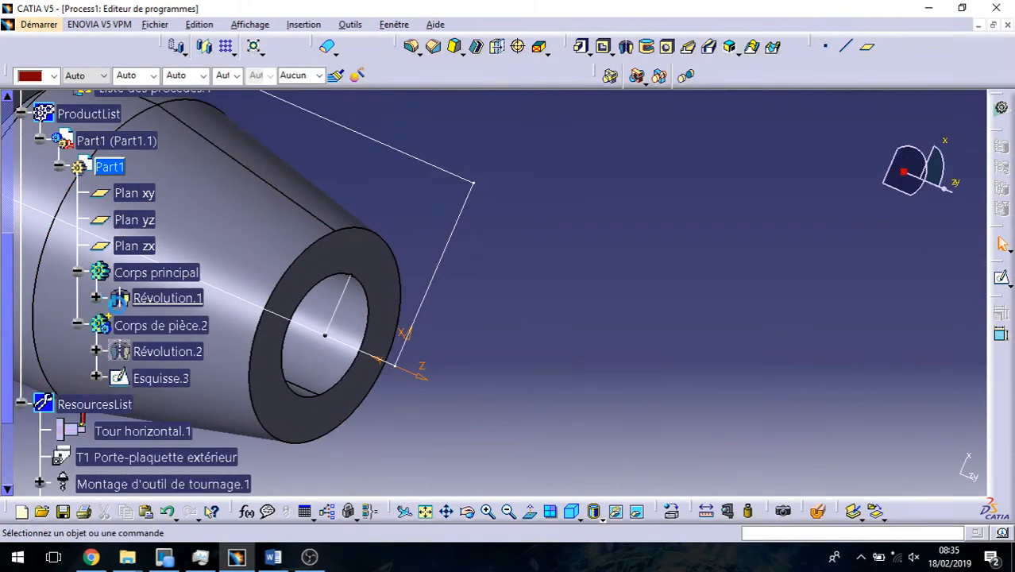
# Hide Esquisse.3 and the remaining stock outline sketch around the part.
pyautogui.click(343, 308)
pyautogui.rightClick(343, 308)
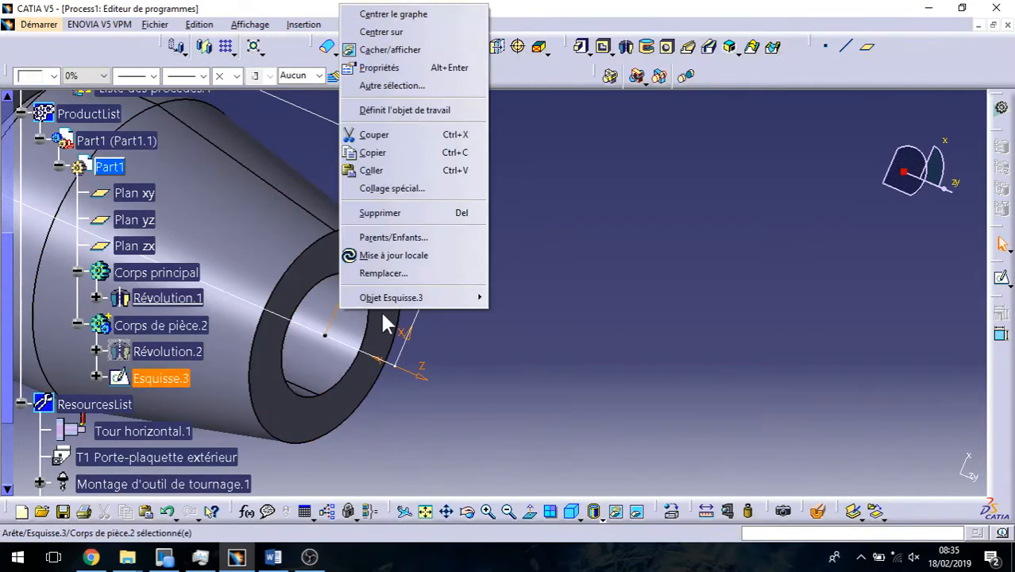
pyautogui.click(379, 67)
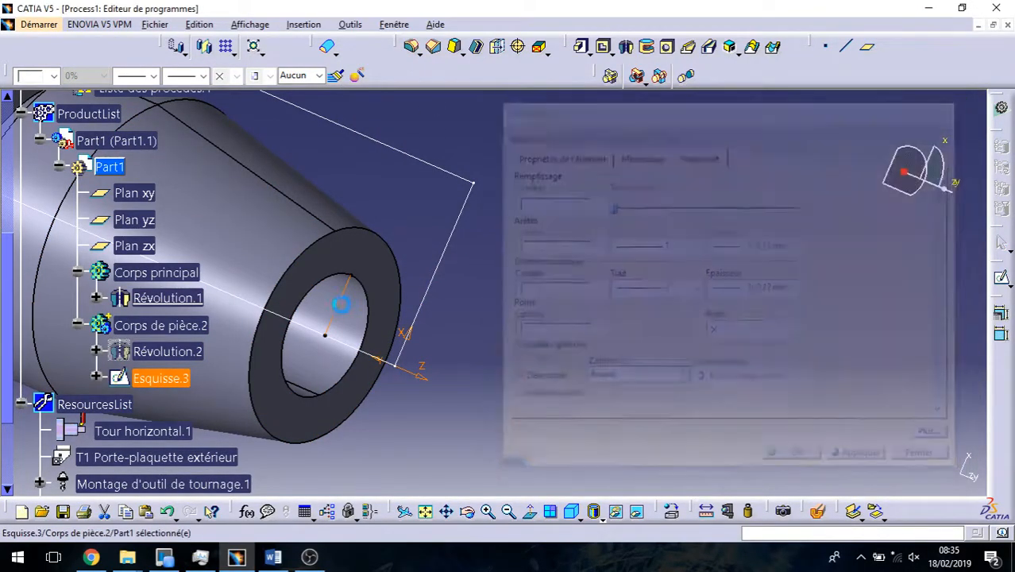
pyautogui.rightClick(340, 310)
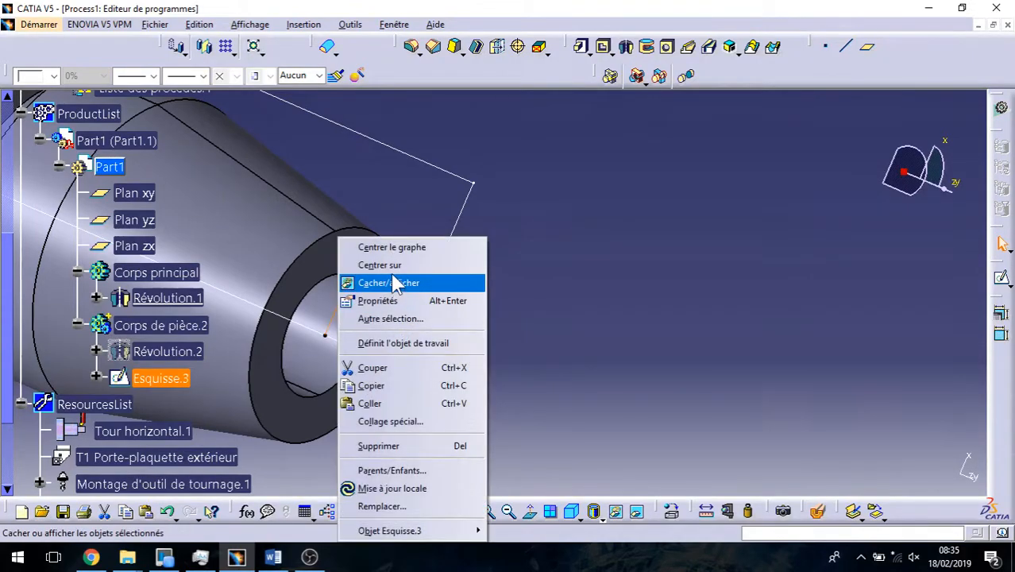
pyautogui.click(397, 281)
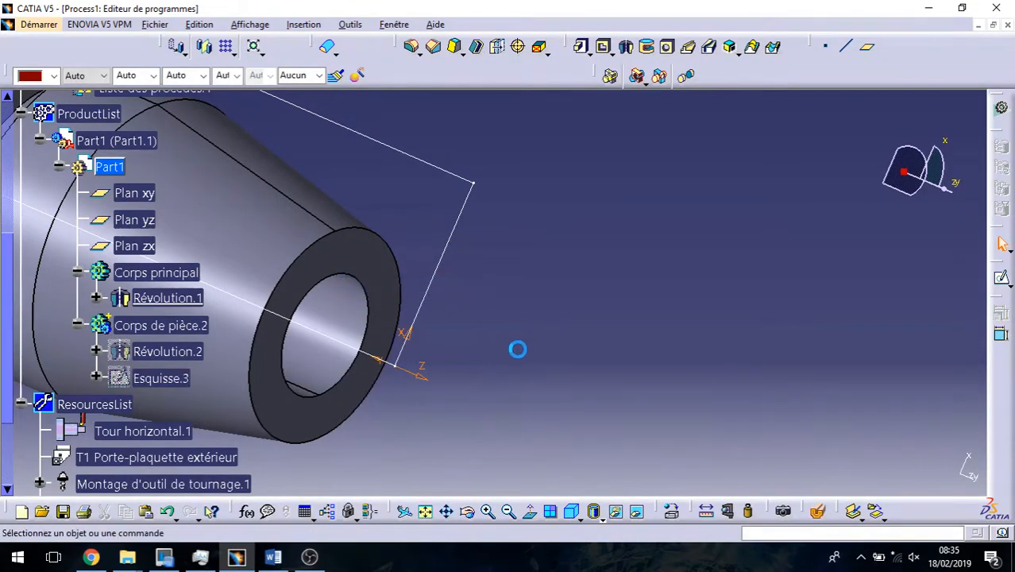
pyautogui.rightClick(362, 352)
pyautogui.click(429, 90)
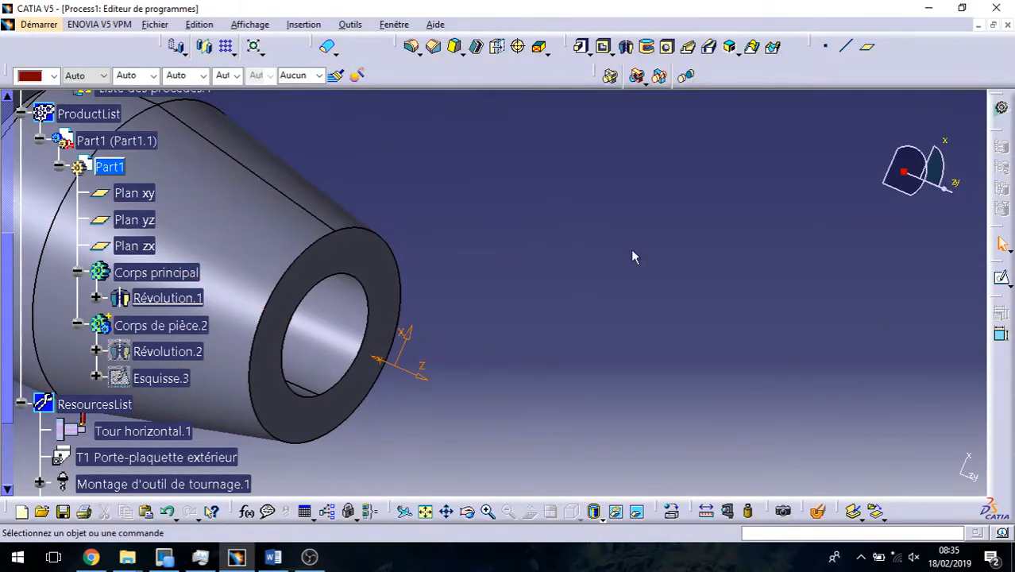
# Create a reference point at the centre of the bore's circular edge on the front face.
pyautogui.click(826, 46)
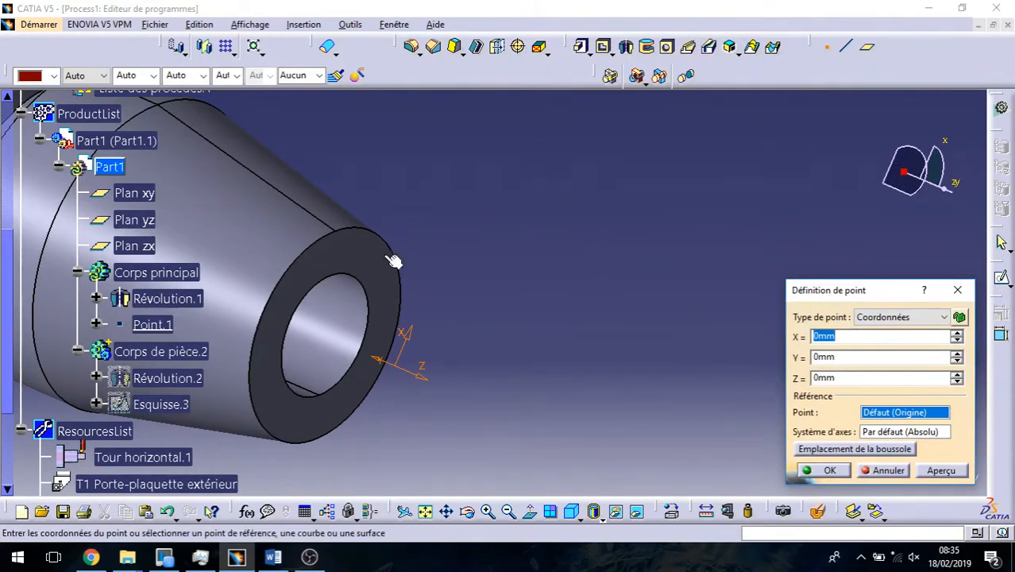
pyautogui.click(355, 277)
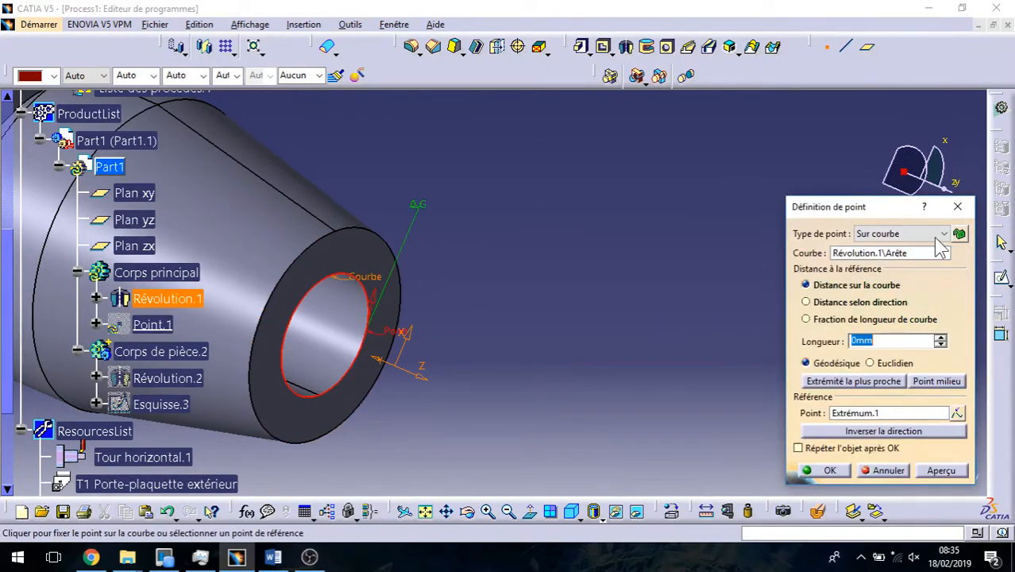
pyautogui.click(937, 236)
pyautogui.click(913, 293)
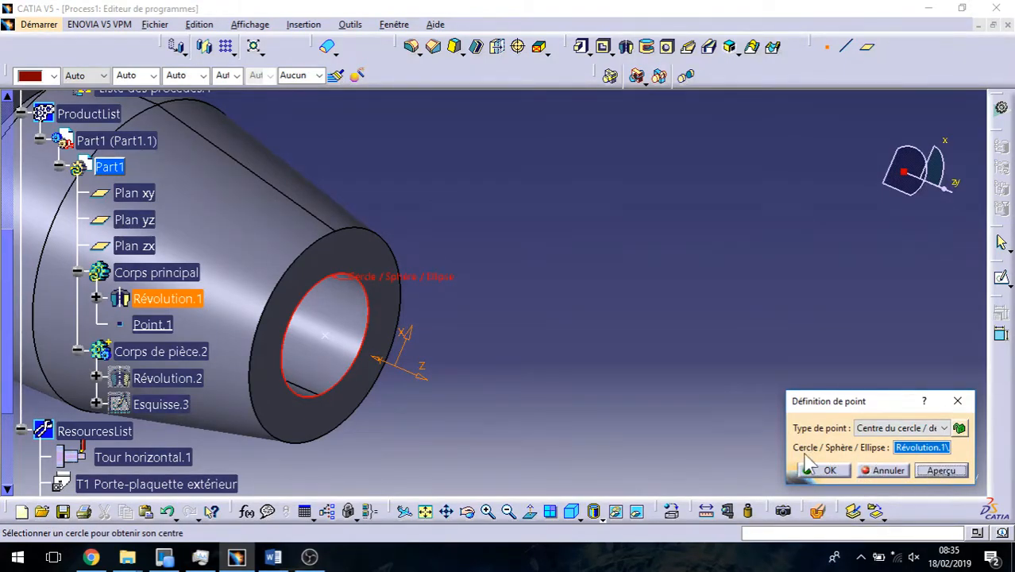
pyautogui.moveTo(336, 342); pyautogui.dragTo(532, 333, button='middle')
pyautogui.click(830, 470)
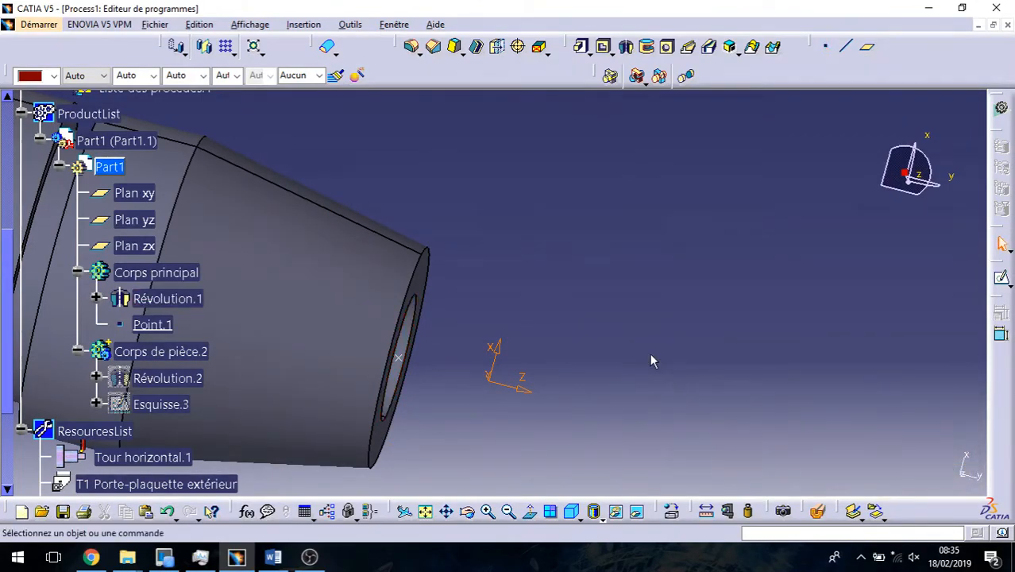
# Return to the machining process and insert a spot drilling operation under the T3 Foret à pointer D 15 tool change, positioned at the bore-centre point.
pyautogui.scroll(4, 124, 272)
pyautogui.click(153, 214)
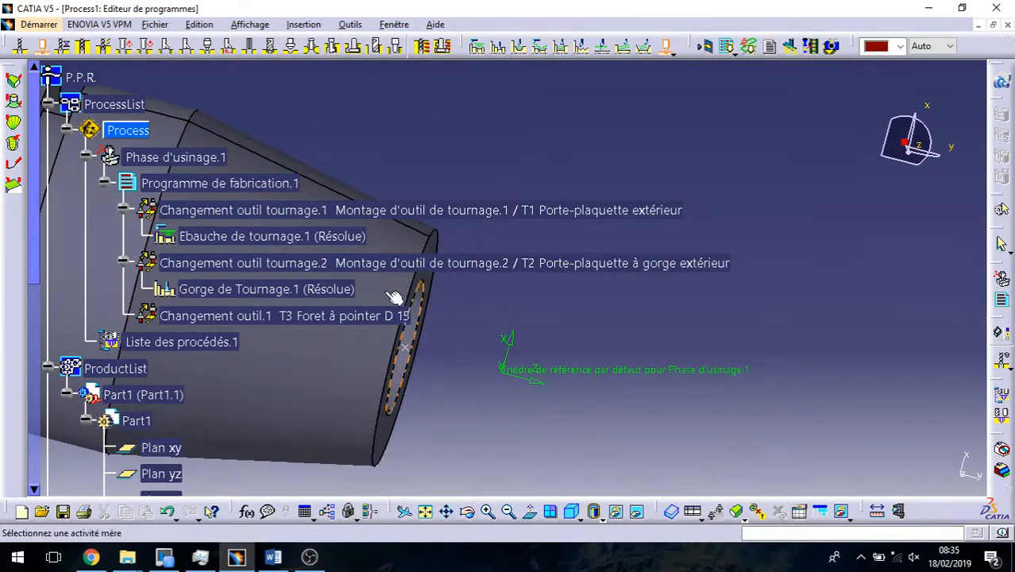
pyautogui.click(222, 316)
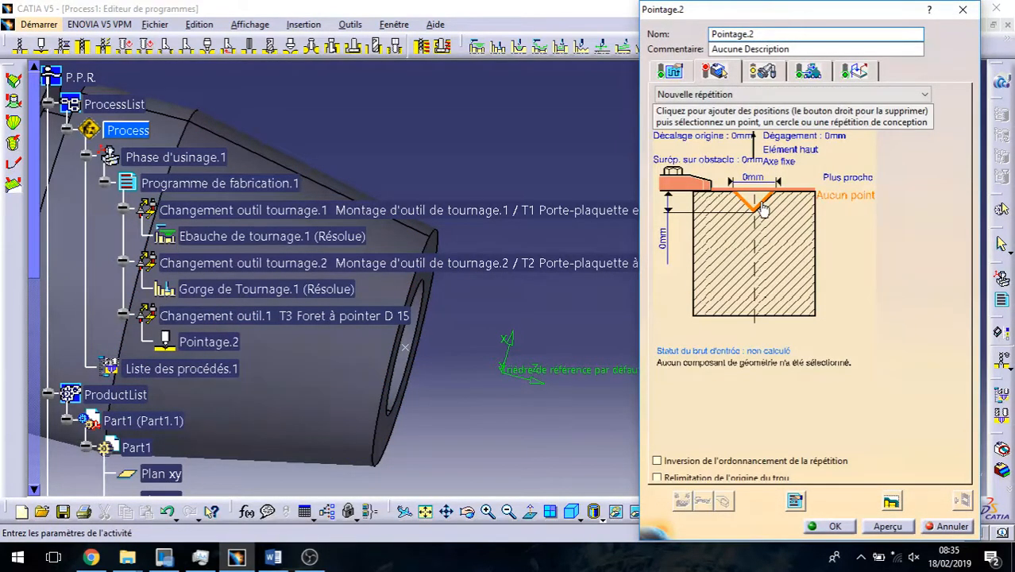
pyautogui.click(792, 199)
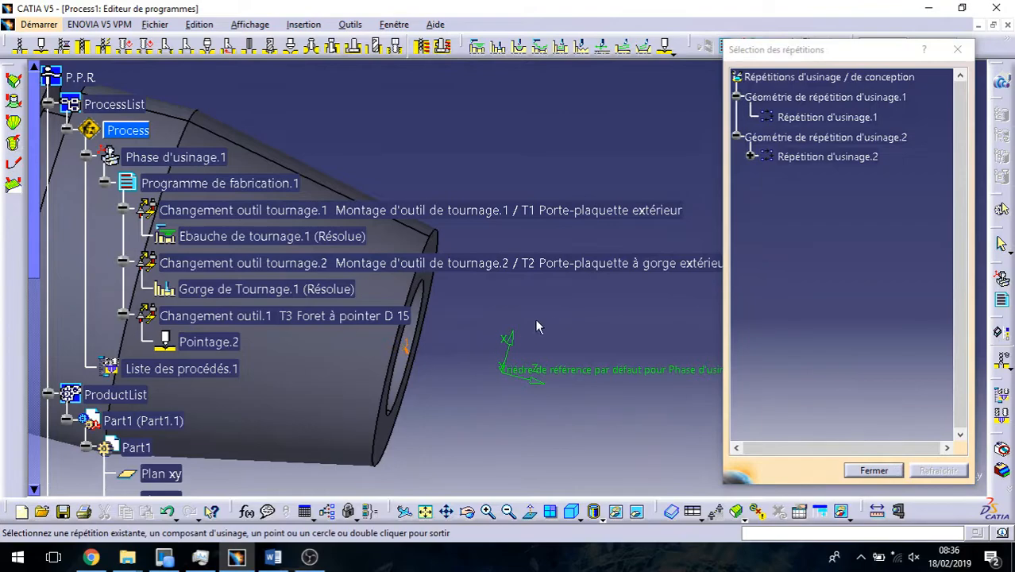
pyautogui.click(873, 469)
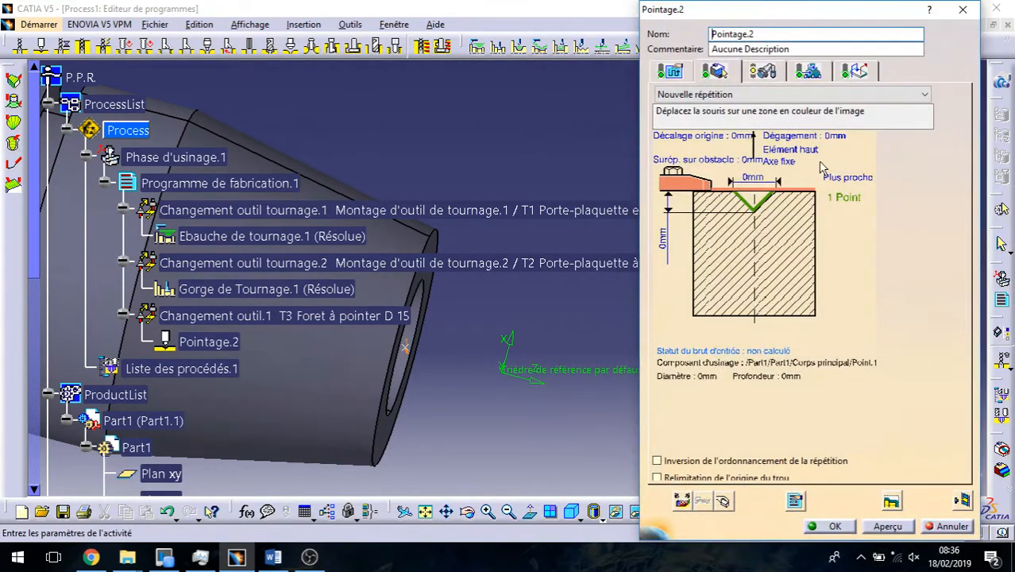
# Assign the annular front face as the spot drilling's top surface and try to compute its tool path.
pyautogui.click(774, 190)
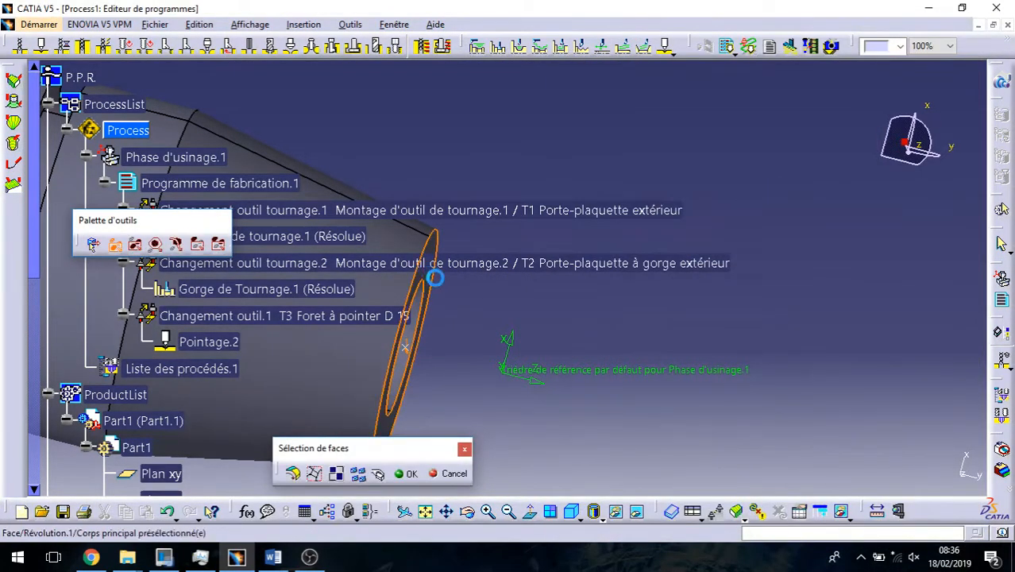
pyautogui.click(406, 473)
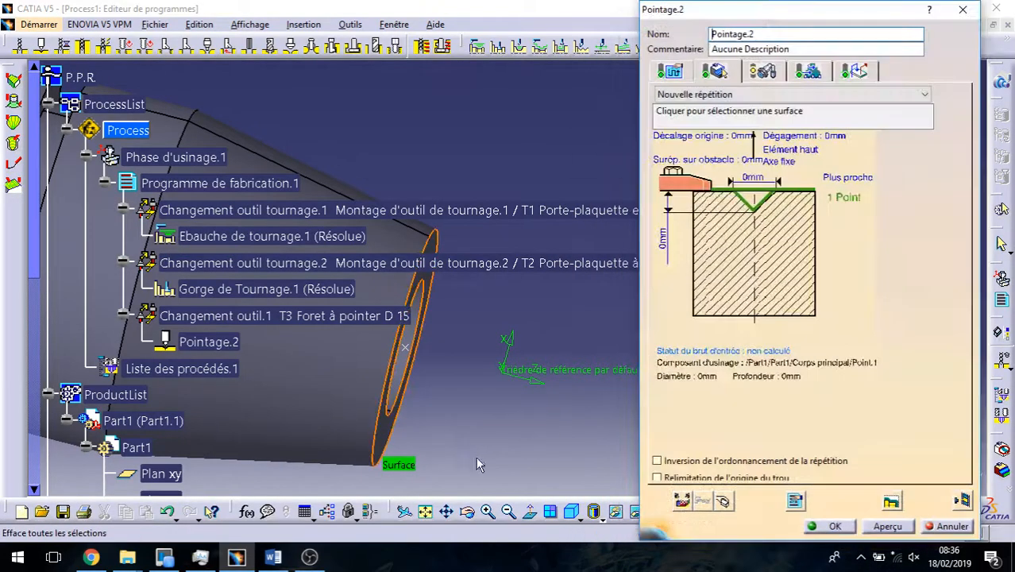
pyautogui.click(948, 526)
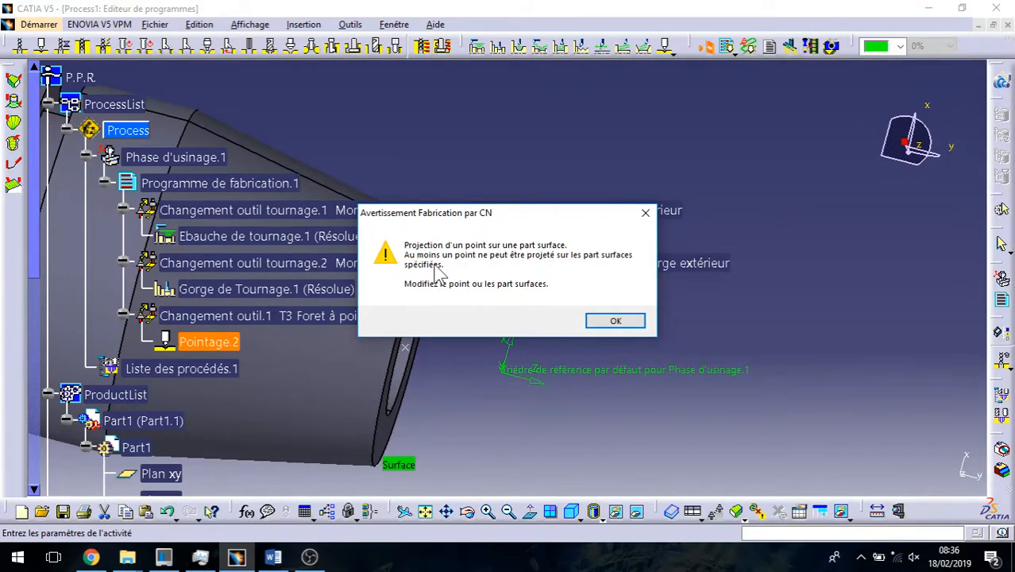
pyautogui.click(614, 321)
# Add the bore's circular edge on the front face as another spot drilling position and try to replay the tool path.
pyautogui.click(765, 212)
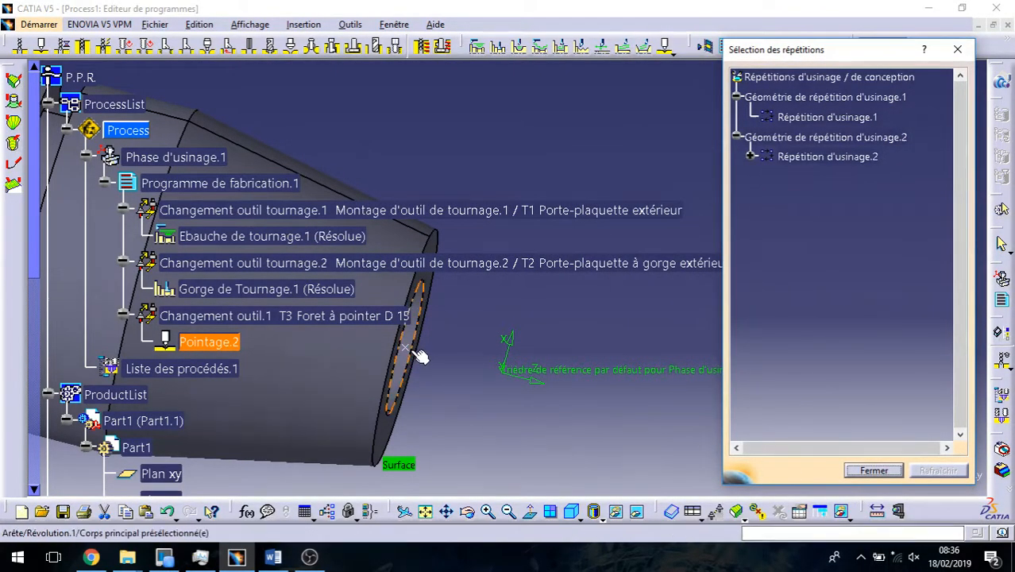
pyautogui.click(425, 289)
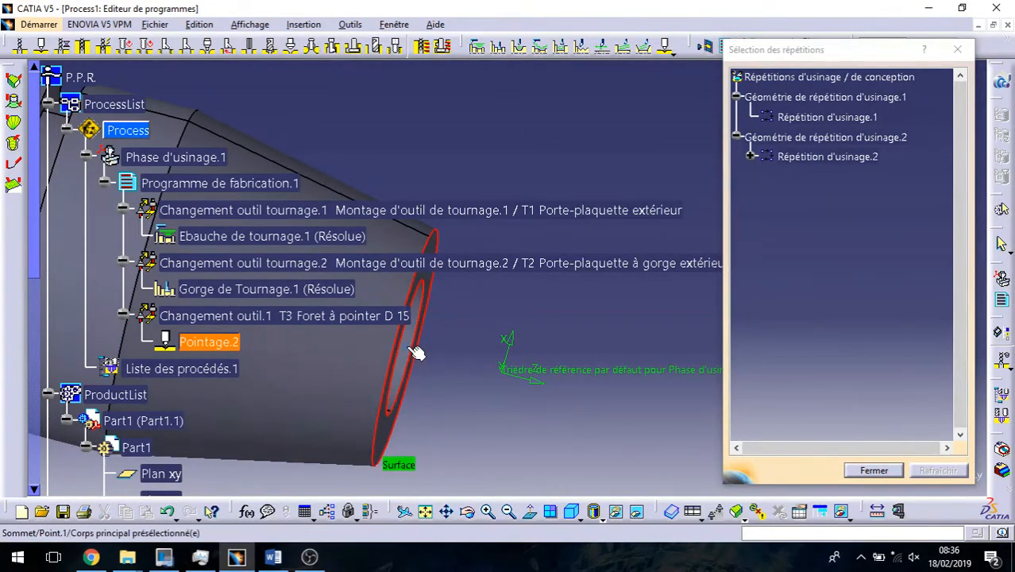
pyautogui.doubleClick(577, 437)
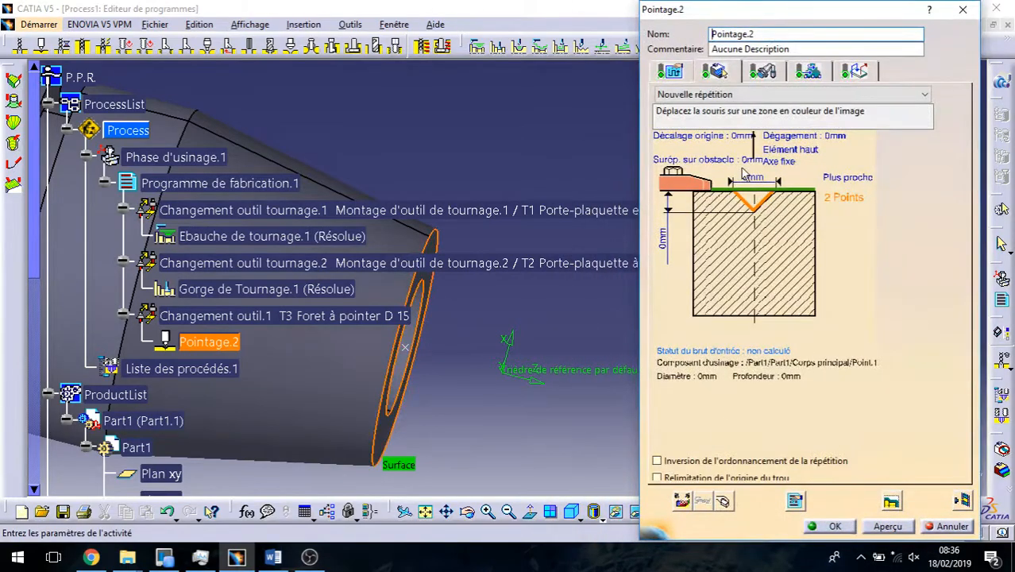
pyautogui.click(961, 500)
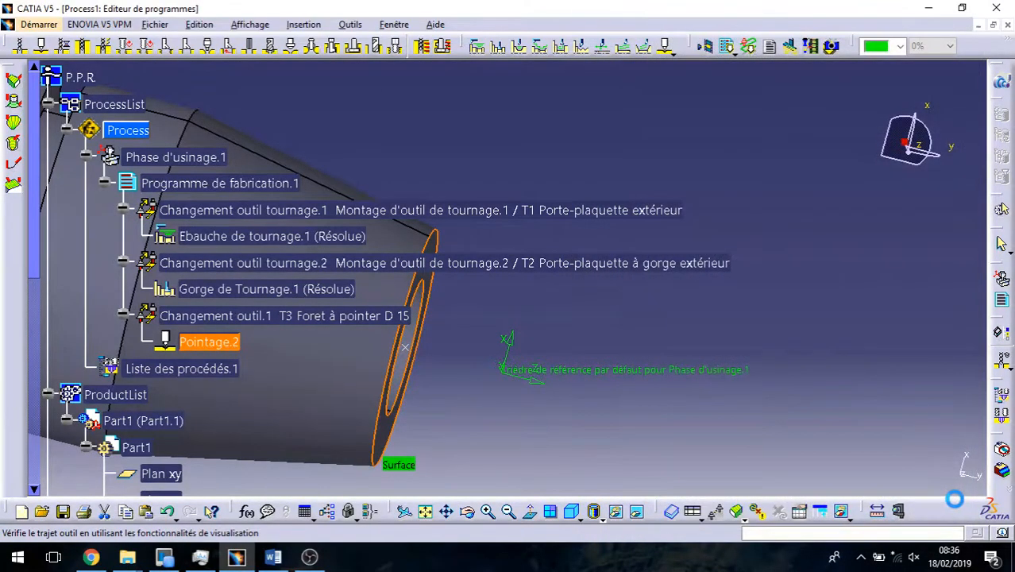
pyautogui.click(615, 320)
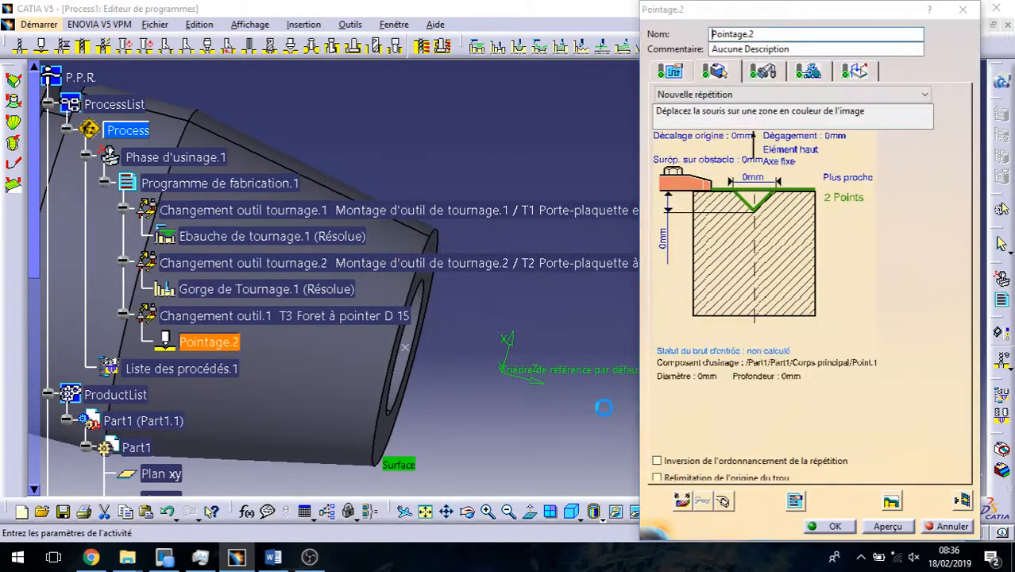
pyautogui.moveTo(494, 368); pyautogui.dragTo(560, 404, button='middle')
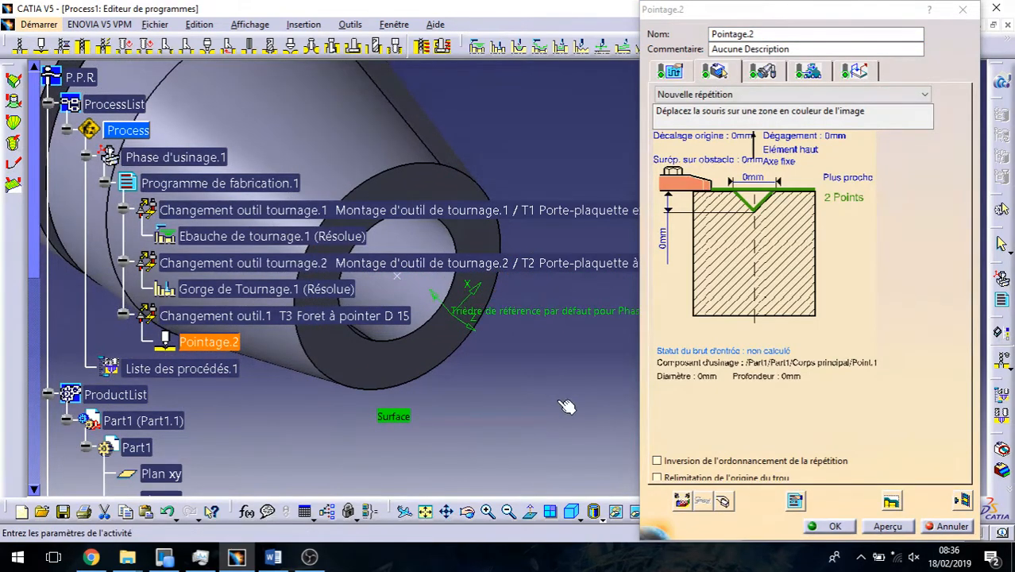